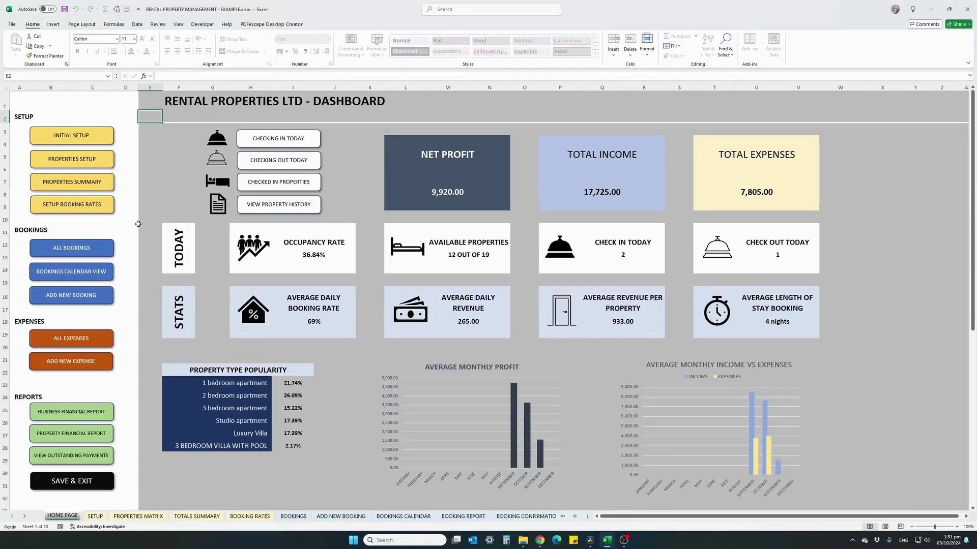
Save a new booking for APT. 1001 SANTA ANNA, booked on 01/10/2024, from 03/10/2024 to 08/10/2024, with the customer's details.
{"action": "left_click", "coordinate": [88, 275]}
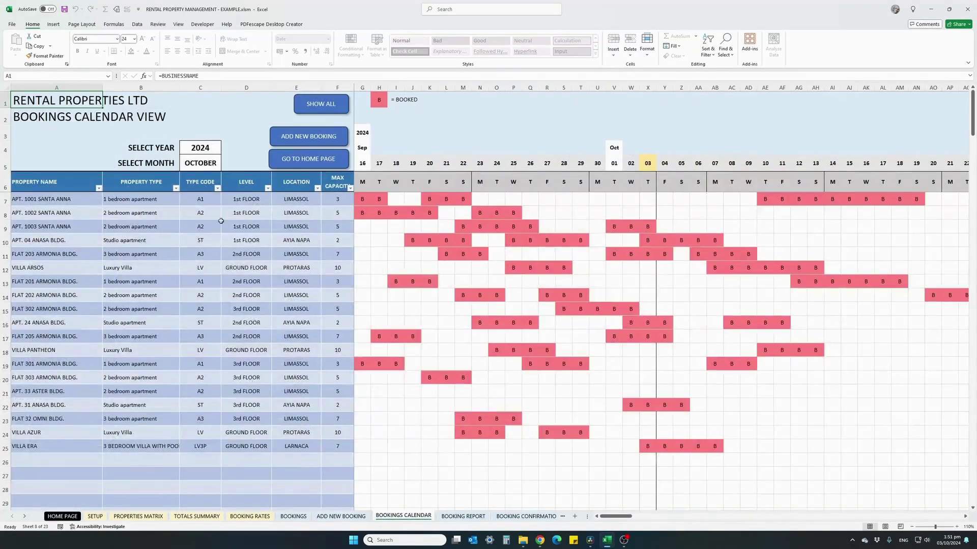
{"action": "left_click", "coordinate": [300, 138]}
{"action": "left_click", "coordinate": [187, 152]}
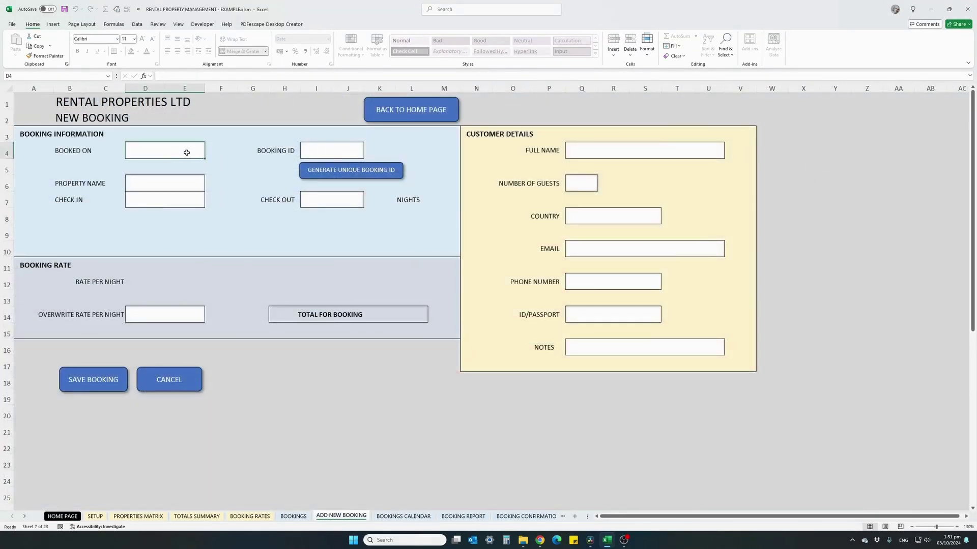
{"action": "type", "text": "1/10/2024"}
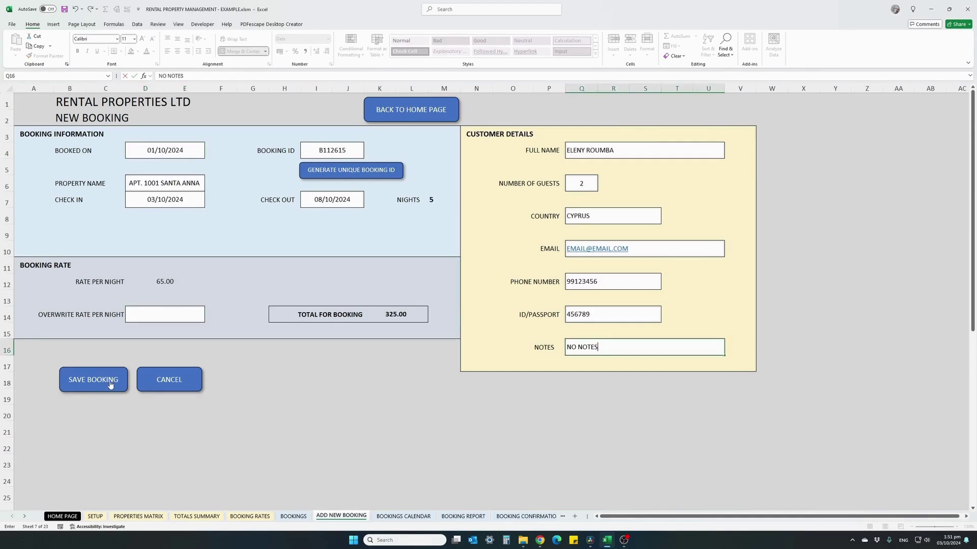
{"action": "left_click", "coordinate": [110, 386]}
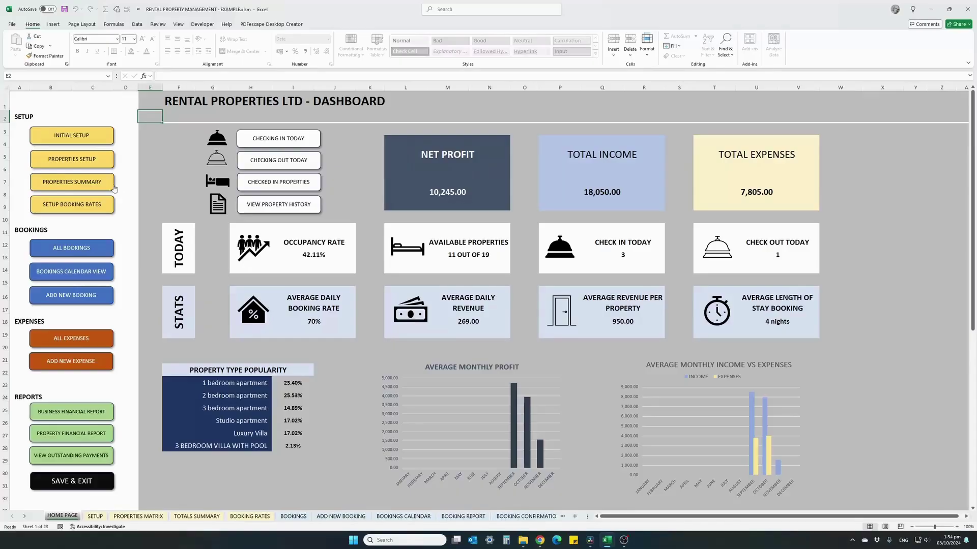
Look through the property setup and totals summary sheets.
{"action": "left_click", "coordinate": [94, 162]}
{"action": "left_click_drag", "start_coordinate": [616, 518], "coordinate": [656, 521]}
{"action": "left_click", "coordinate": [197, 516]}
{"action": "key", "text": "ctrl+Page_Down"}
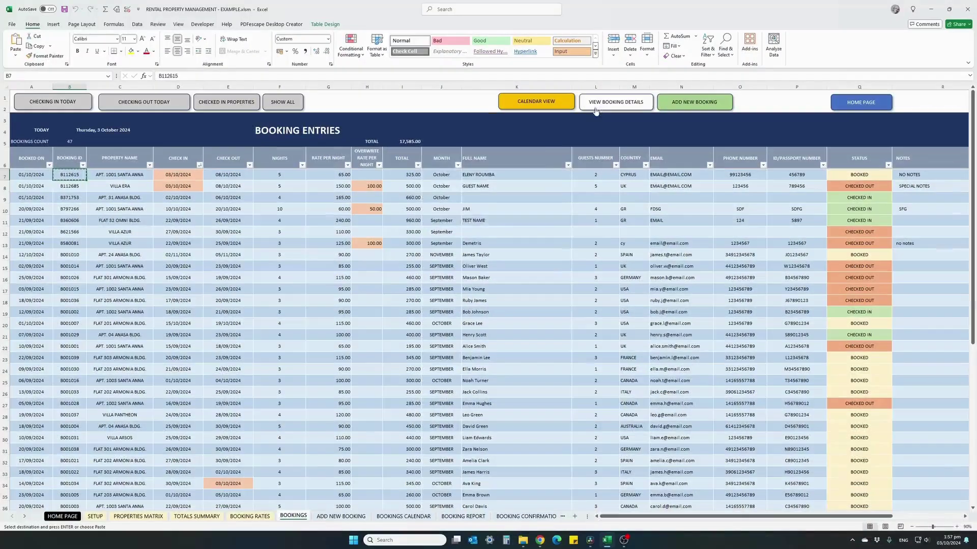
Open the new booking's details by its booking ID and check the booking in.
{"action": "type", "text": "B112615"}
{"action": "key", "text": "Return"}
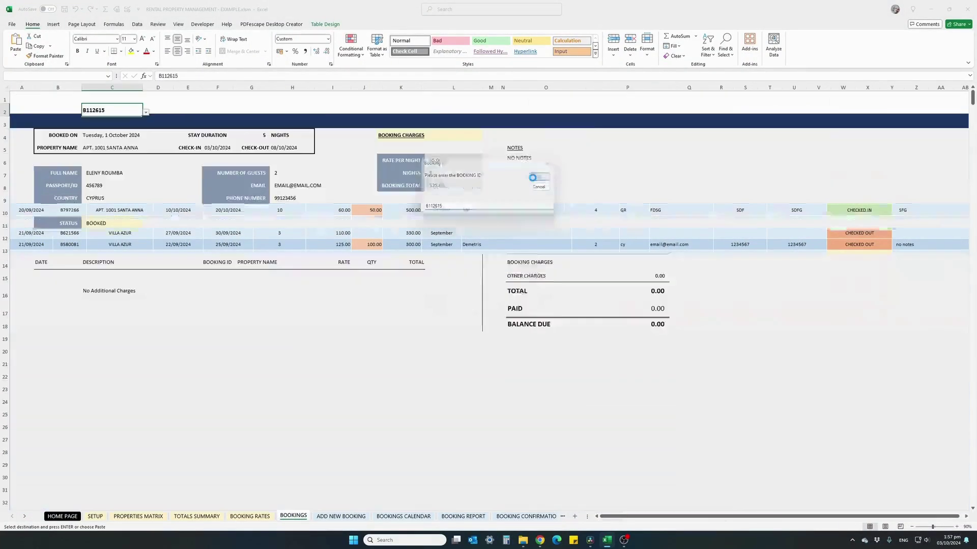
{"action": "key", "text": "Return"}
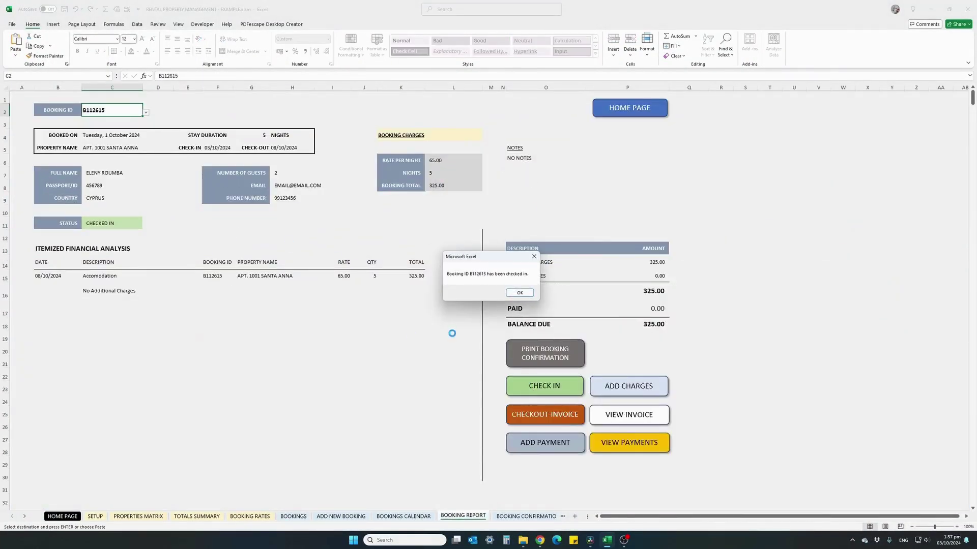
{"action": "left_click", "coordinate": [517, 293]}
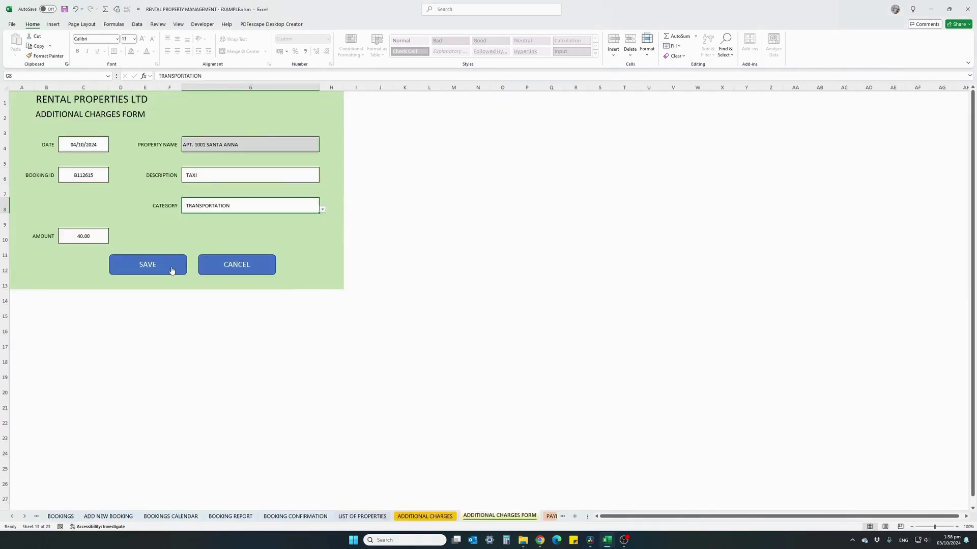
Save the 40.00 TAXI transportation charge dated 04/10/2024 and record the booking's 365.00 checkout payment by CARD.
{"action": "left_click", "coordinate": [171, 267]}
{"action": "left_click", "coordinate": [544, 414]}
{"action": "left_click", "coordinate": [540, 292]}
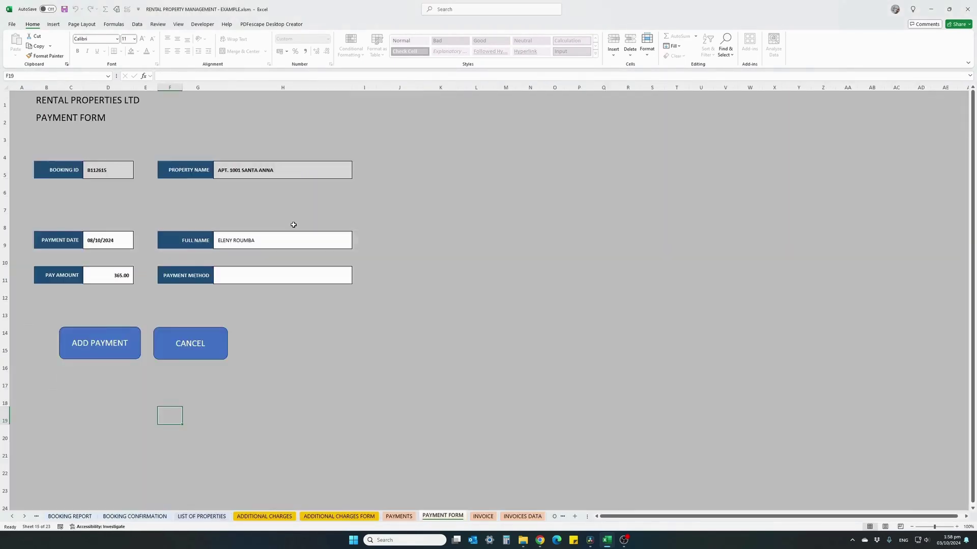
{"action": "type", "text": "CARD"}
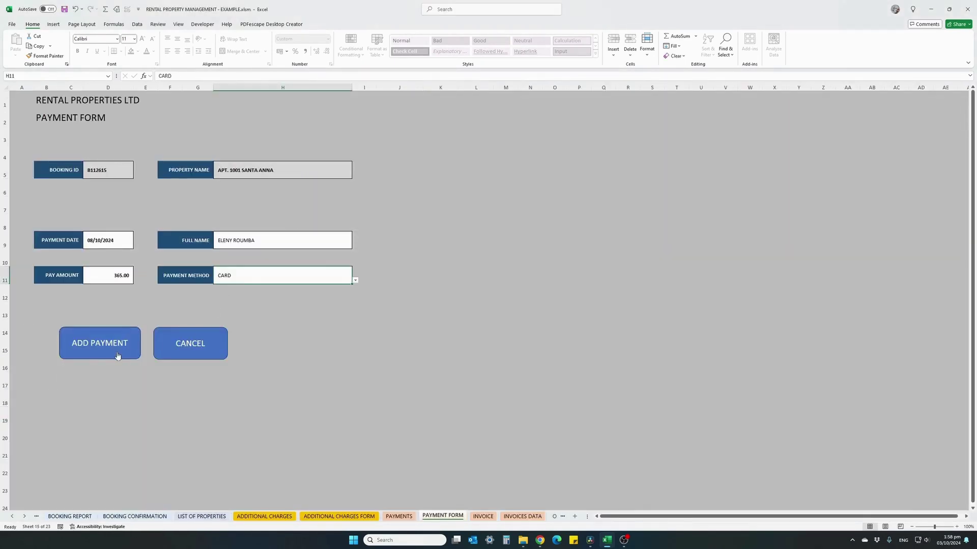
{"action": "left_click", "coordinate": [133, 353]}
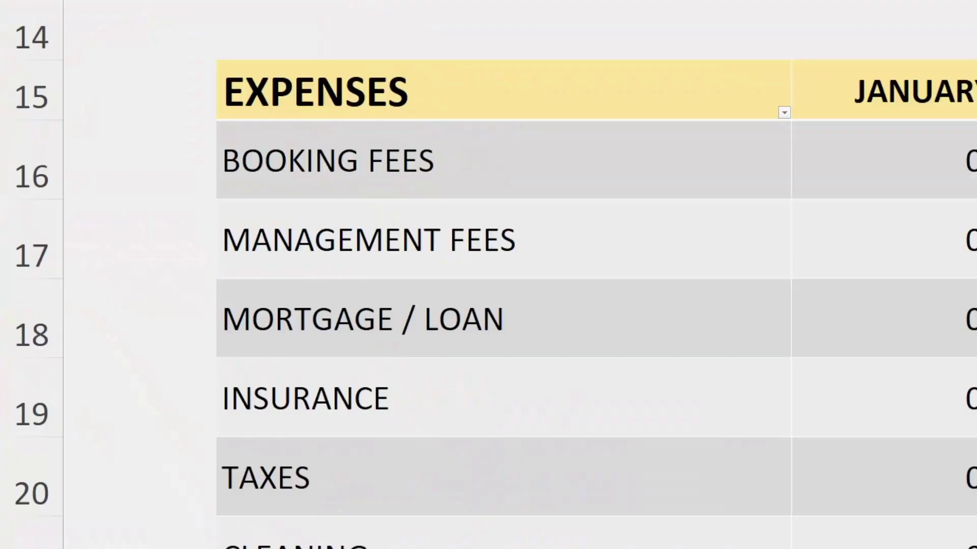
Examine the expense categories listed in the EXPENSES table, row by row.
{"action": "key", "text": "Down"}
{"action": "key", "text": "Down"}
{"action": "key", "text": "Down"}
{"action": "key", "text": "Down"}
{"action": "key", "text": "Down"}
{"action": "key", "text": "Down"}
{"action": "key", "text": "Down"}
{"action": "key", "text": "Down"}
{"action": "key", "text": "Down"}
{"action": "key", "text": "Down"}
{"action": "key", "text": "Down"}
{"action": "key", "text": "Down"}
{"action": "key", "text": "Down"}
{"action": "key", "text": "Down"}
{"action": "key", "text": "Down"}
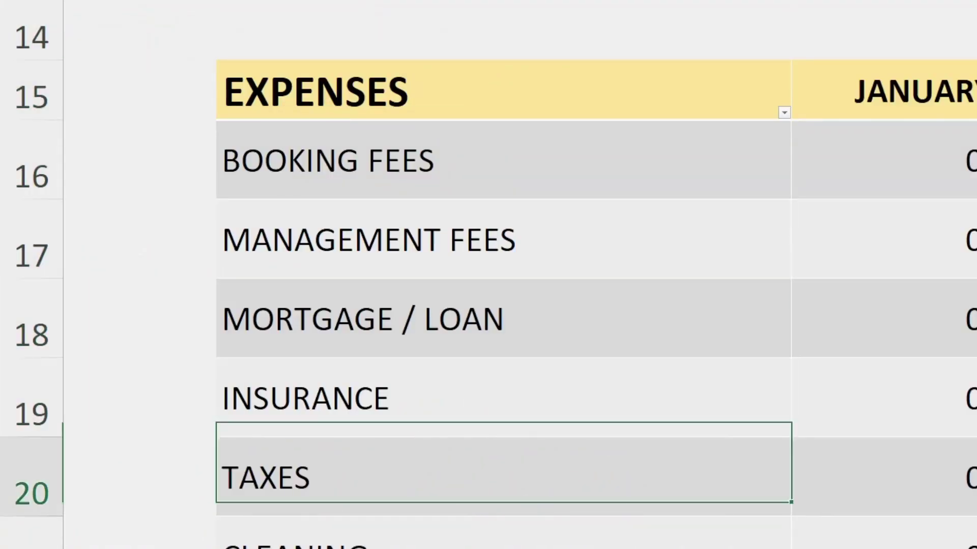
{"action": "key", "text": "Down"}
{"action": "key", "text": "Down"}
{"action": "key", "text": "Down"}
{"action": "key", "text": "Down"}
{"action": "key", "text": "Down"}
{"action": "key", "text": "Down"}
{"action": "key", "text": "Down"}
{"action": "key", "text": "Down"}
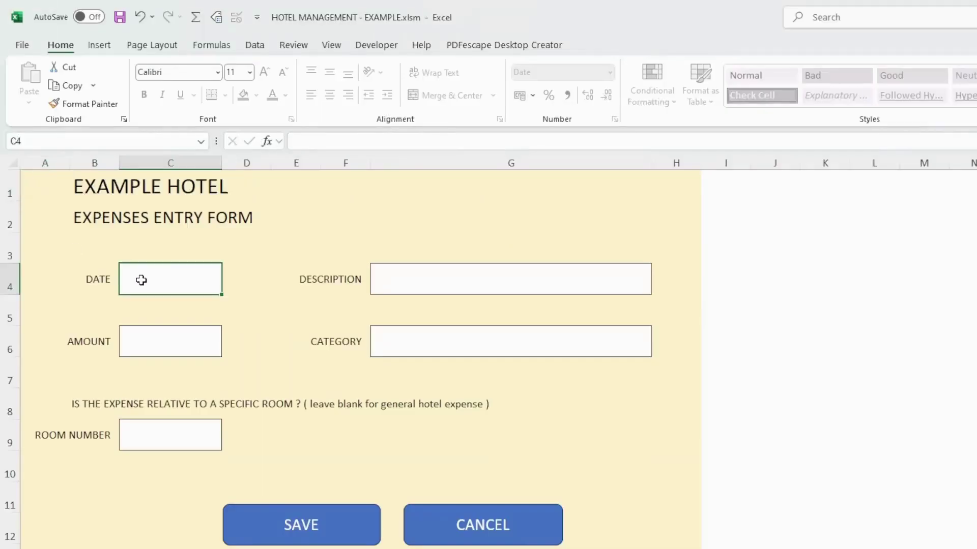
Enter the current date in the hotel's expenses entry form and look over the list of all expense entries.
{"action": "key", "text": "ctrl+semicolon"}
{"action": "key", "text": "Return"}
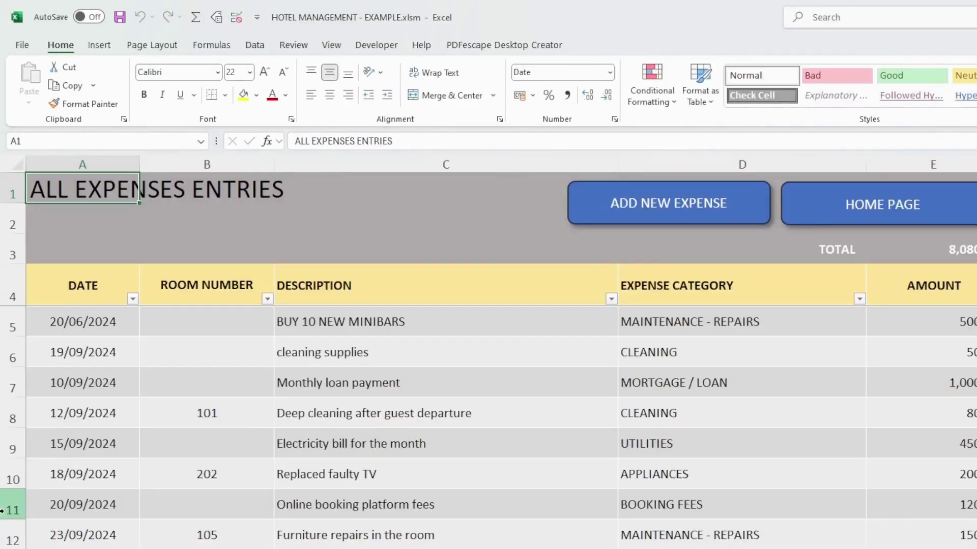
{"action": "scroll", "coordinate": [2, 511], "scroll_direction": "down", "scroll_amount": 5}
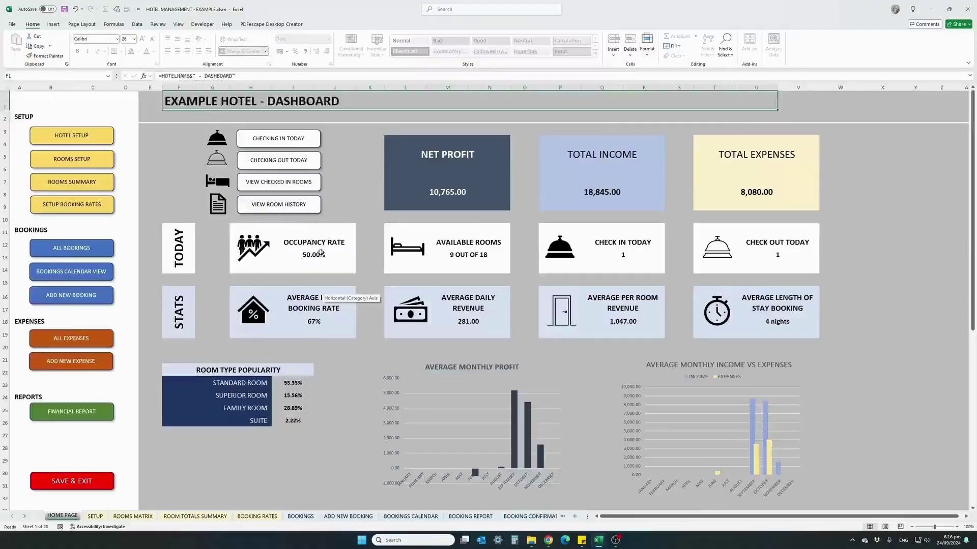
{"action": "scroll", "coordinate": [305, 245], "scroll_direction": "down", "scroll_amount": 5}
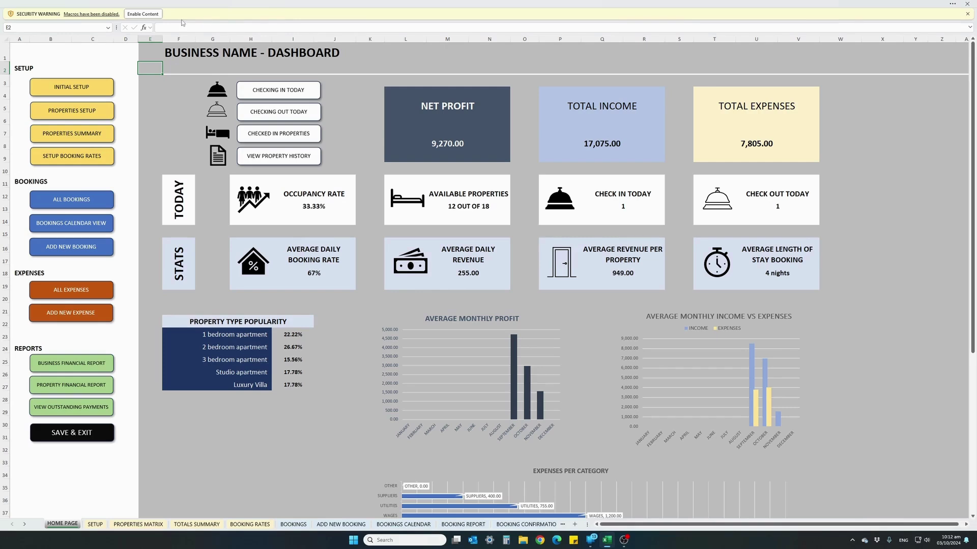
Enable the rental workbook's macros and examine the dashboard down to the expenses per category chart.
{"action": "left_click", "coordinate": [143, 14]}
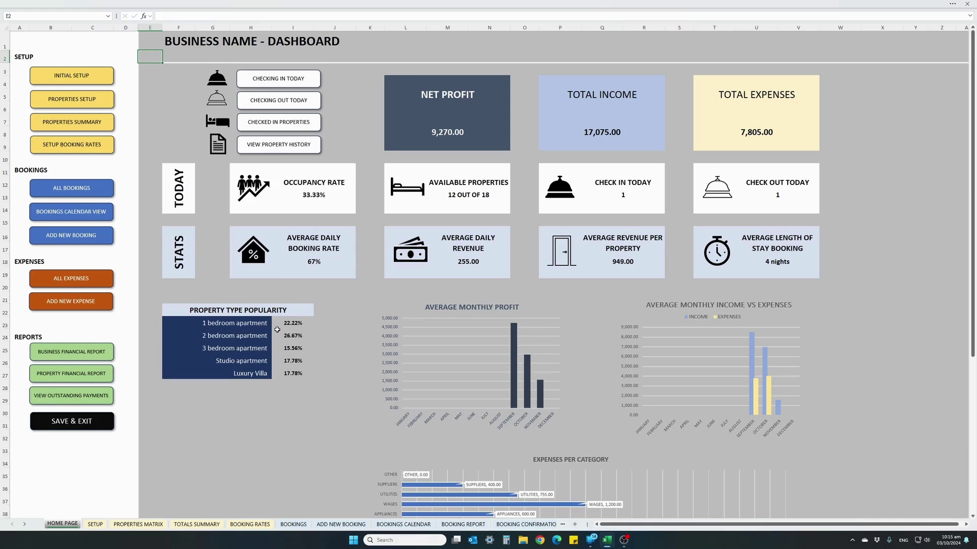
{"action": "scroll", "coordinate": [412, 379], "scroll_direction": "down", "scroll_amount": 2}
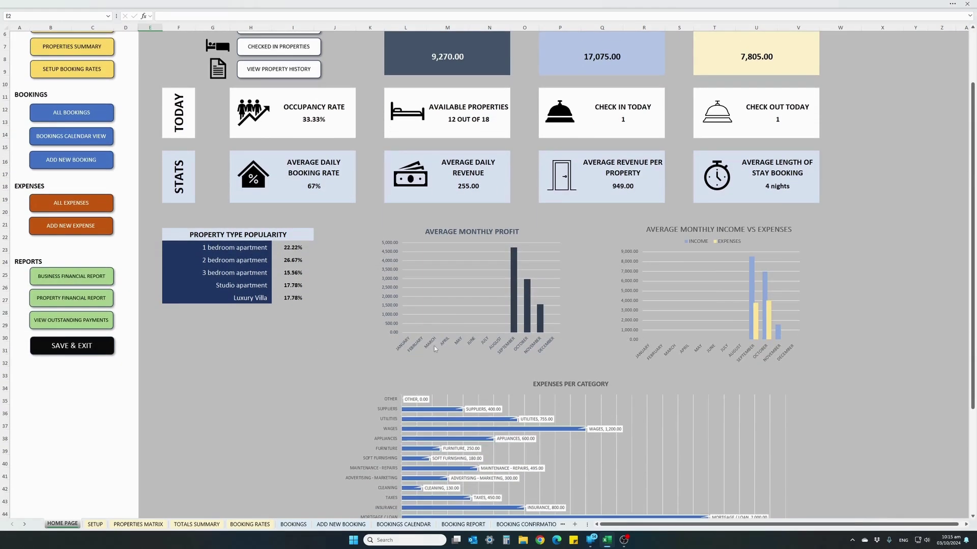
{"action": "scroll", "coordinate": [450, 310], "scroll_direction": "down", "scroll_amount": 1}
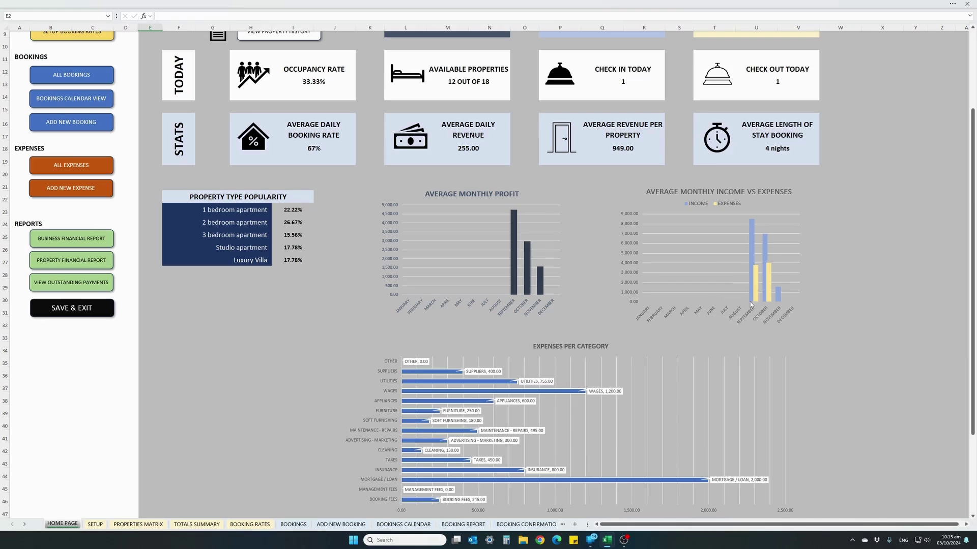
{"action": "scroll", "coordinate": [605, 341], "scroll_direction": "down", "scroll_amount": 2}
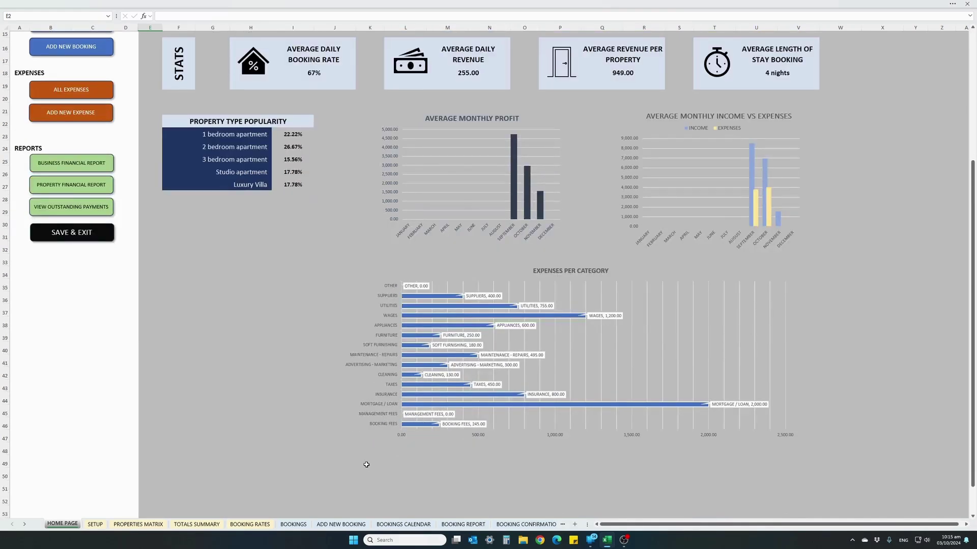
{"action": "scroll", "coordinate": [366, 465], "scroll_direction": "up", "scroll_amount": 5}
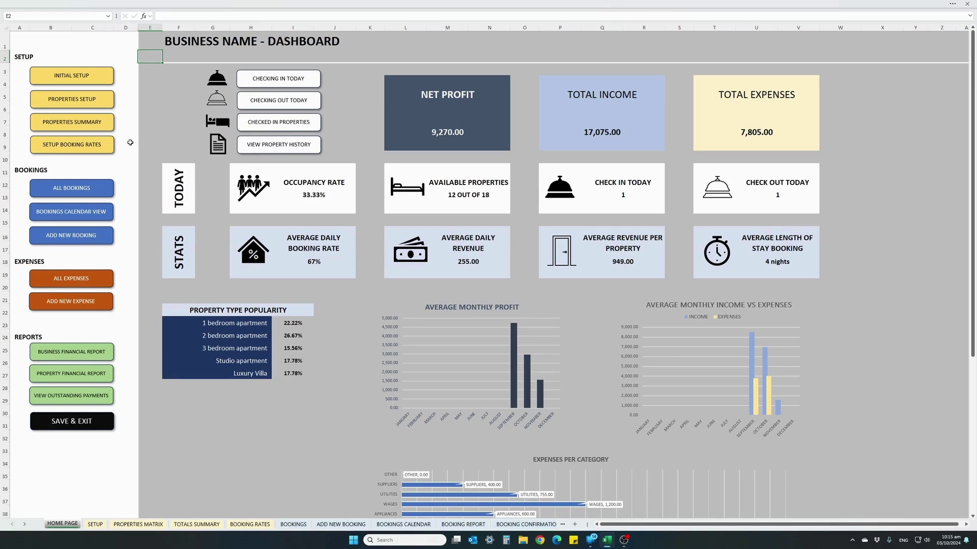
Open the initial setup sheet and set the business name to RENTAL PROPERTIES LTD.
{"action": "left_click", "coordinate": [70, 77]}
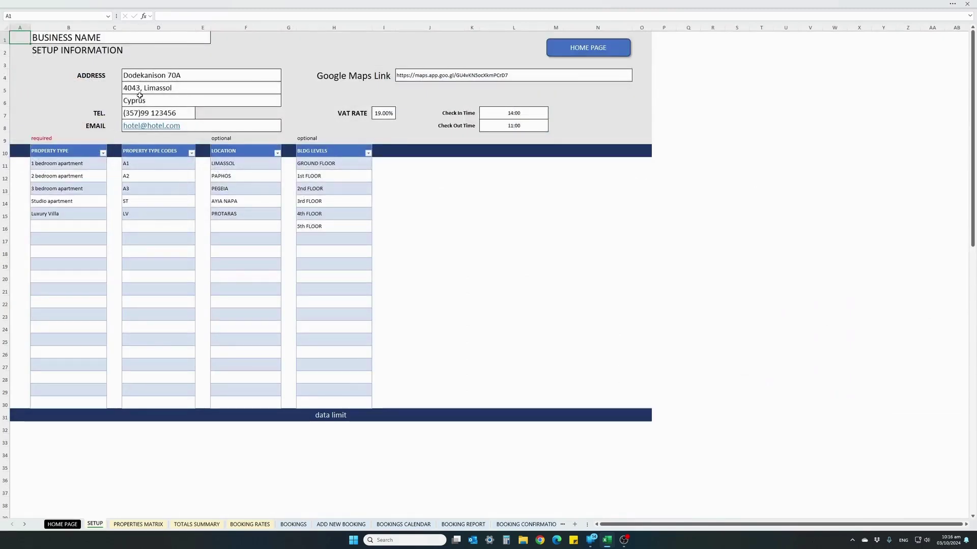
{"action": "left_click", "coordinate": [55, 39]}
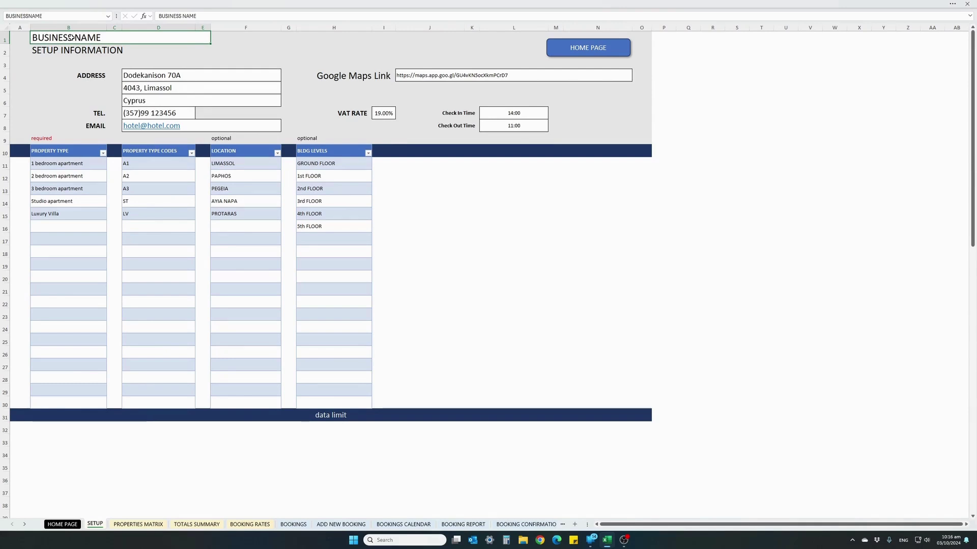
{"action": "type", "text": "ZENFA"}
{"action": "key", "text": "BackSpace"}
{"action": "key", "text": "BackSpace"}
{"action": "key", "text": "BackSpace"}
{"action": "key", "text": "BackSpace"}
{"action": "key", "text": "BackSpace"}
{"action": "type", "text": "RENTAL "}
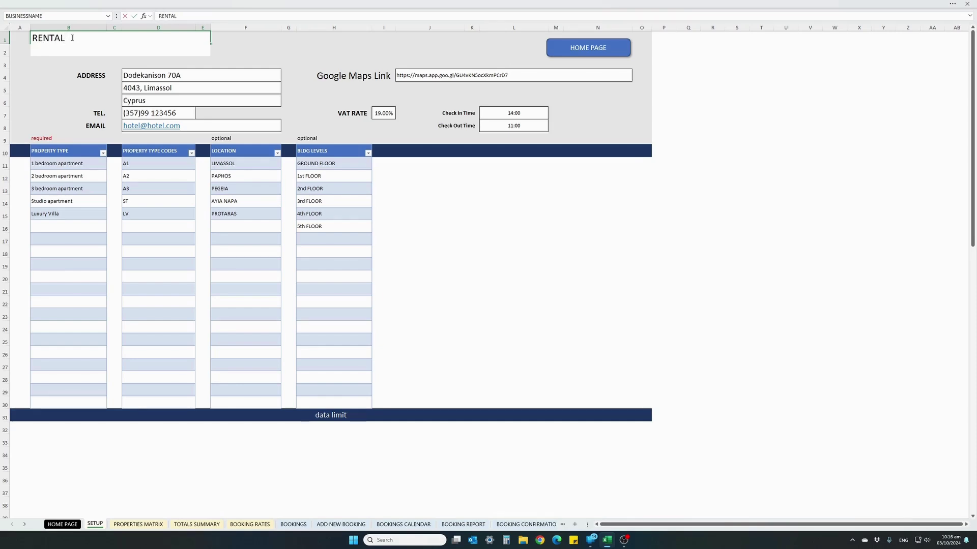
{"action": "type", "text": "PROPERTIES LTD"}
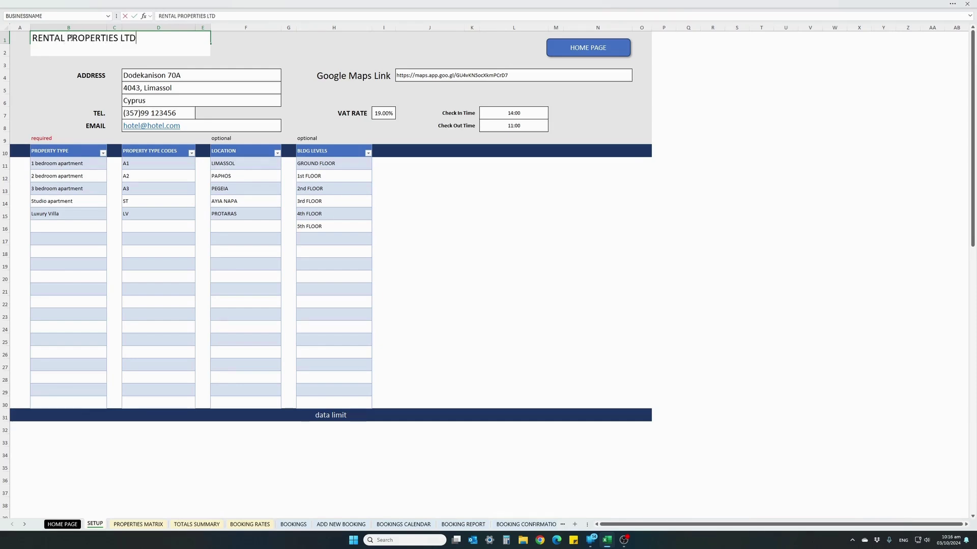
{"action": "key", "text": "Return"}
Review the address, telephone, email, Google Maps link, VAT rate, and check-in and check-out time fields.
{"action": "left_click_drag", "start_coordinate": [152, 75], "coordinate": [160, 102]}
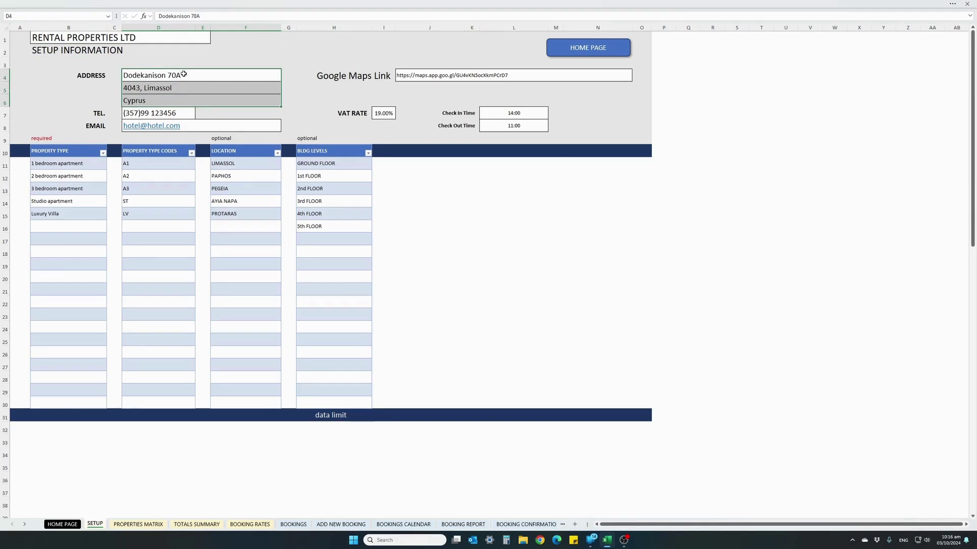
{"action": "left_click", "coordinate": [189, 115]}
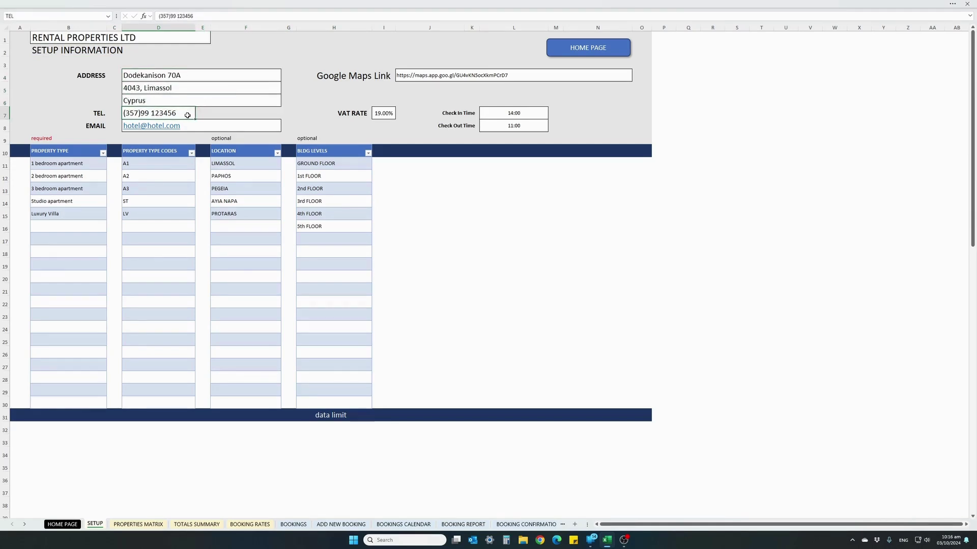
{"action": "left_click", "coordinate": [204, 126]}
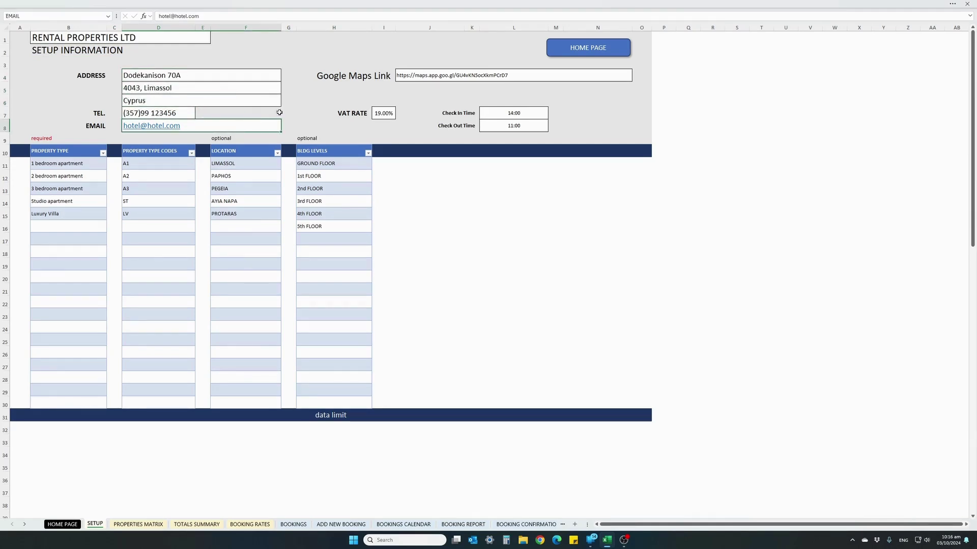
{"action": "left_click", "coordinate": [398, 75]}
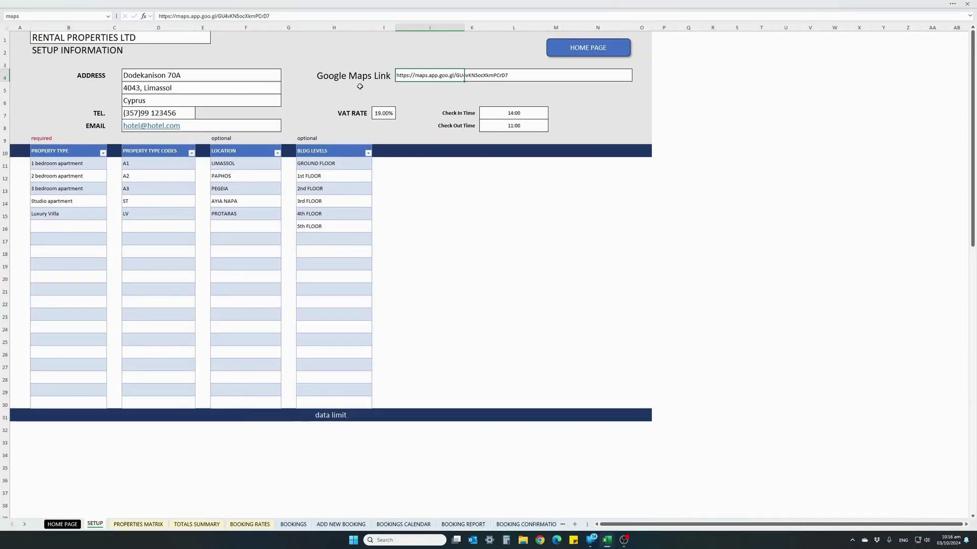
{"action": "left_click", "coordinate": [375, 119]}
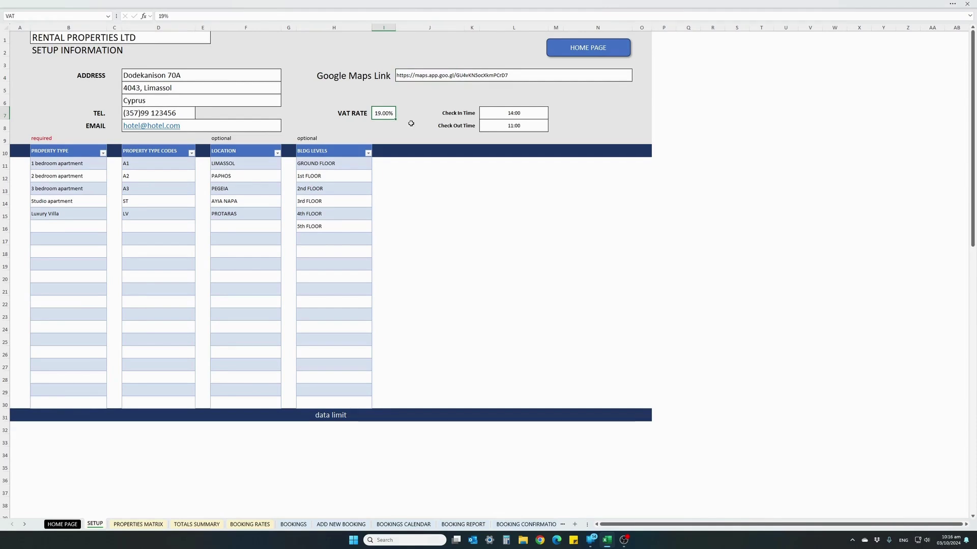
{"action": "left_click", "coordinate": [490, 116]}
{"action": "left_click", "coordinate": [493, 126]}
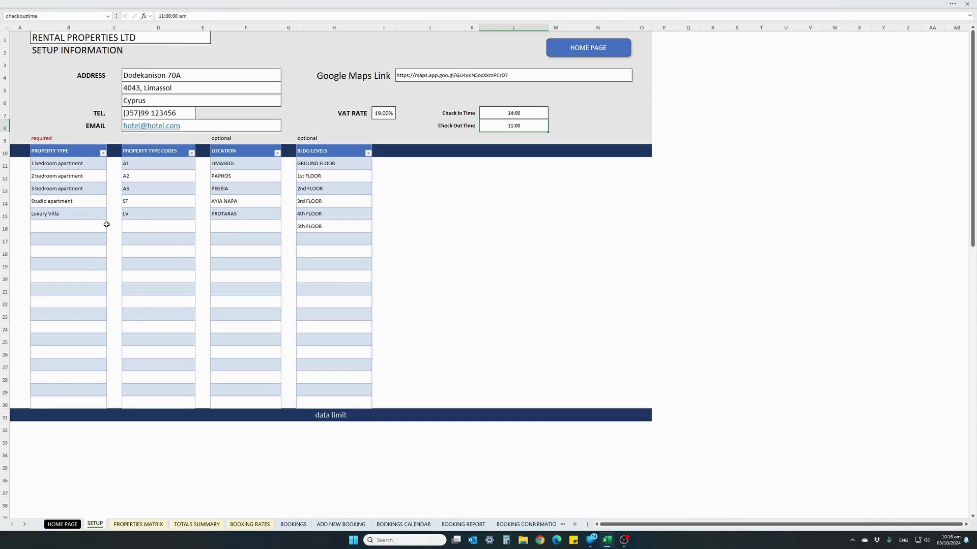
Add 3 BEDROOM VILLA WITH POOL as a new property type below Luxury Villa.
{"action": "left_click", "coordinate": [79, 227]}
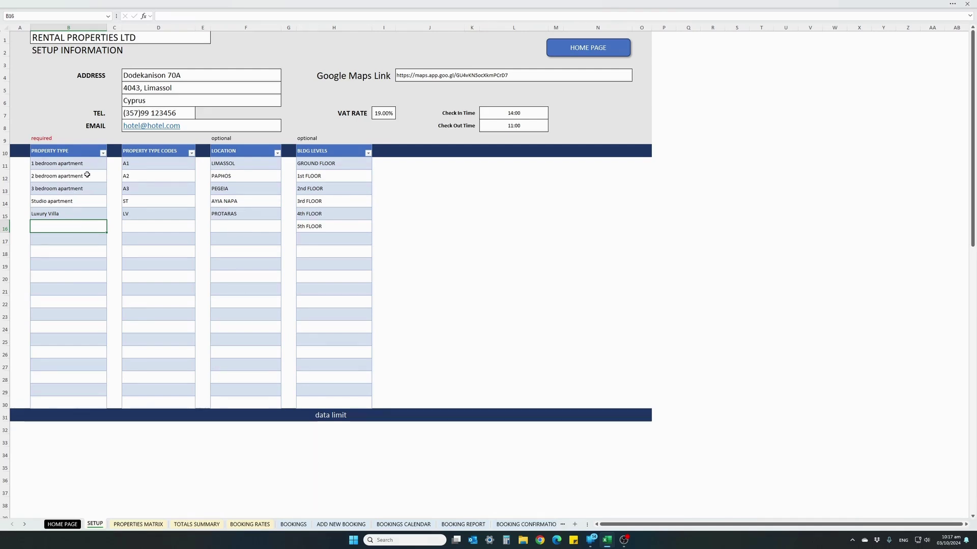
{"action": "left_click", "coordinate": [84, 202]}
{"action": "left_click", "coordinate": [82, 214]}
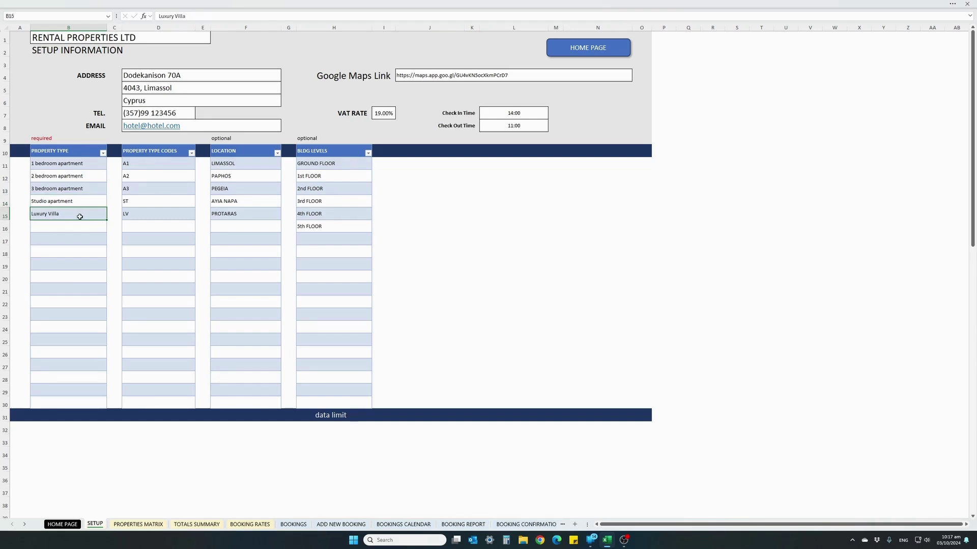
{"action": "left_click", "coordinate": [77, 226]}
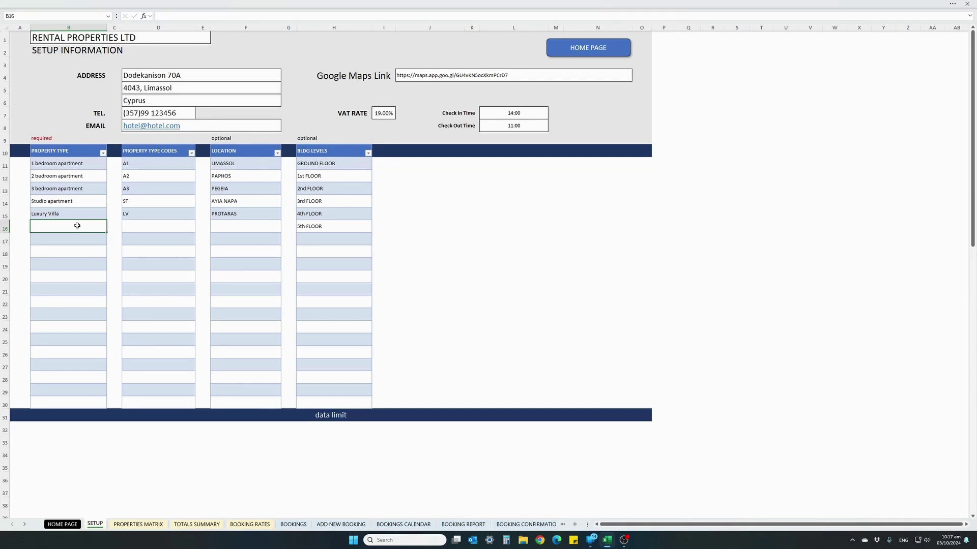
{"action": "type", "text": "3 BEDROOM "}
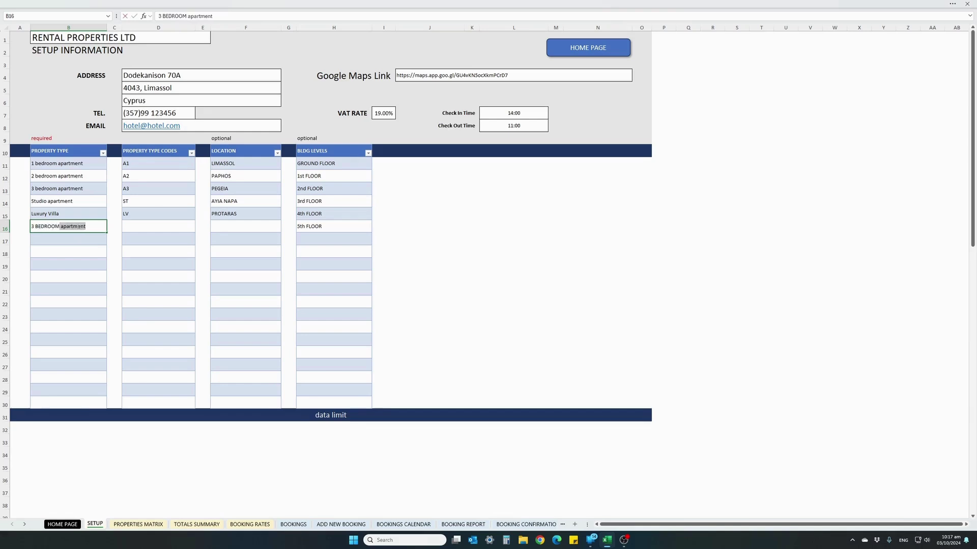
{"action": "type", "text": "VILLA WITH POL"}
{"action": "left_click", "coordinate": [225, 19]}
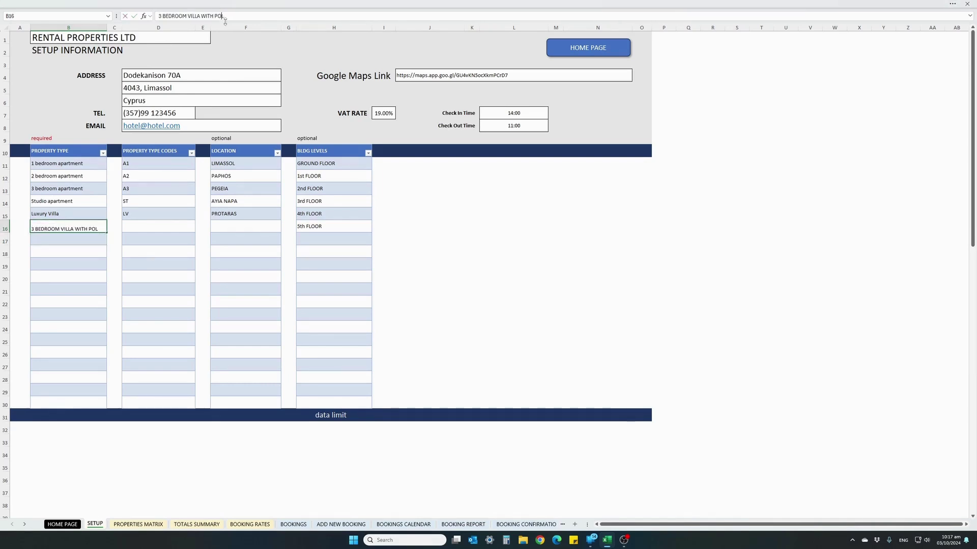
{"action": "key", "text": "Return"}
Add LARNACA to the location list below PROTARAS.
{"action": "key", "text": "Up"}
{"action": "key", "text": "Right"}
{"action": "key", "text": "Right"}
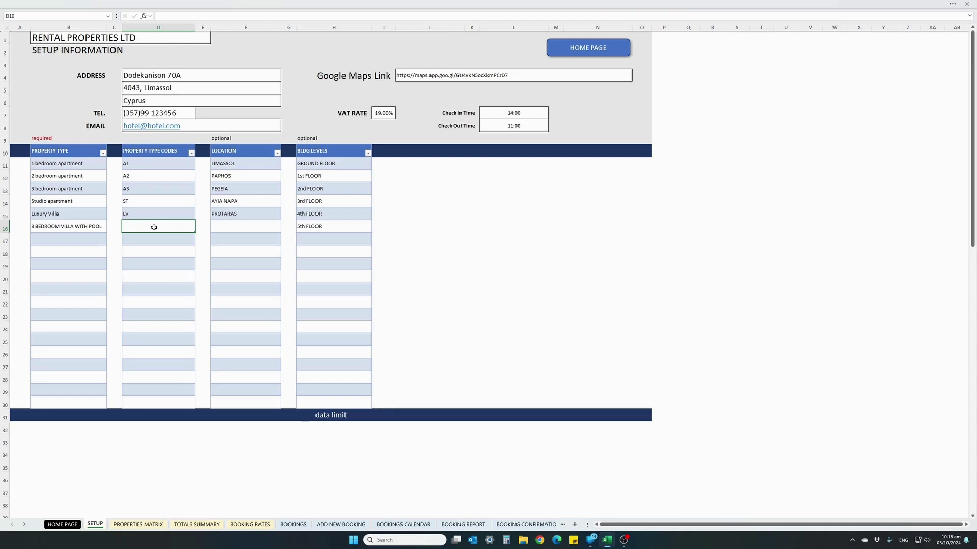
{"action": "left_click", "coordinate": [248, 228]}
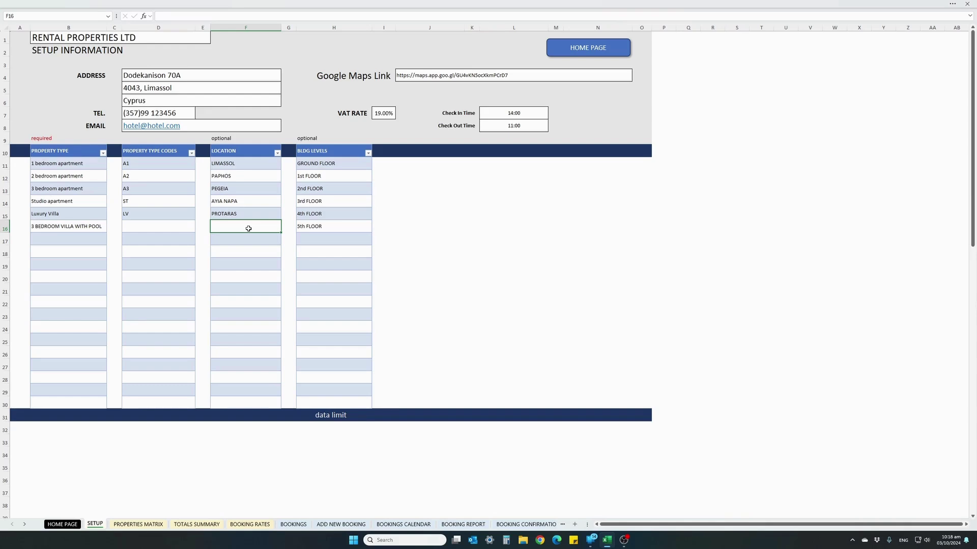
{"action": "type", "text": "PAP"}
{"action": "key", "text": "BackSpace"}
{"action": "key", "text": "BackSpace"}
{"action": "key", "text": "BackSpace"}
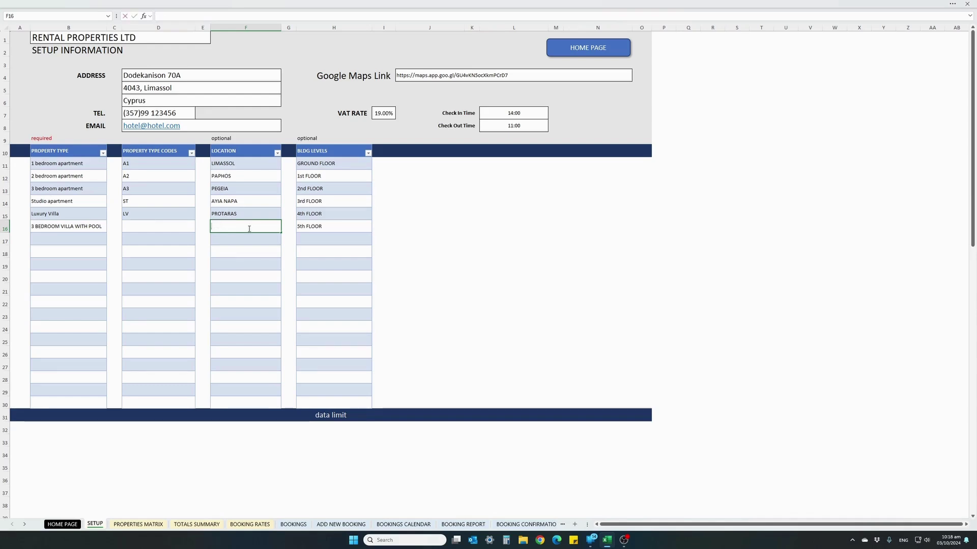
{"action": "type", "text": "LARNACA"}
{"action": "key", "text": "Return"}
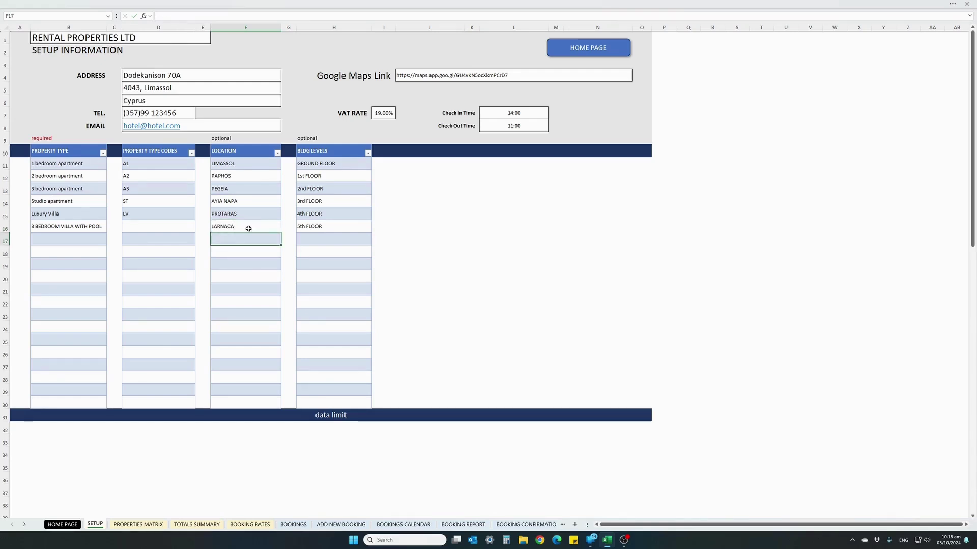
Review the building levels list, from the ground floor to the 5th floor, and the neighbouring setup lists.
{"action": "key", "text": "Up"}
{"action": "key", "text": "Right"}
{"action": "key", "text": "Right"}
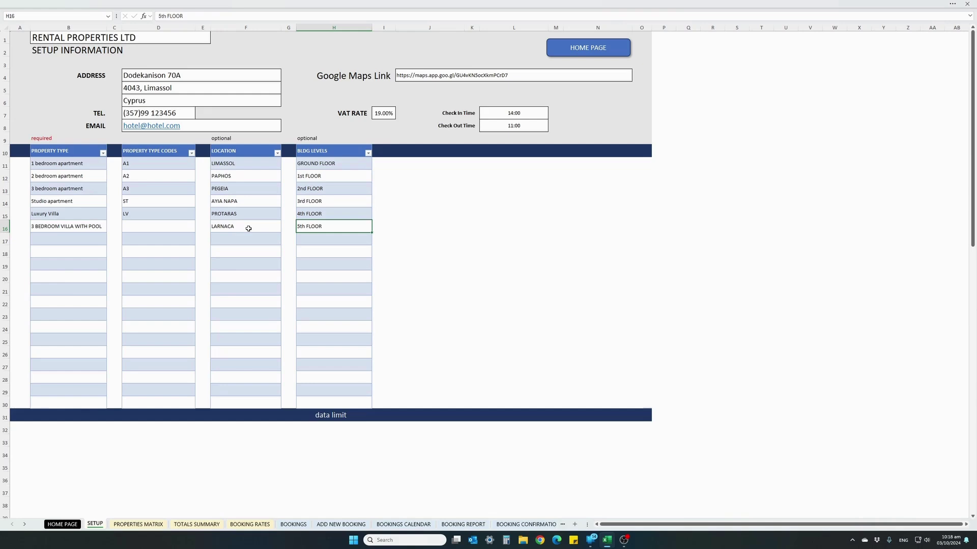
{"action": "key", "text": "Up"}
{"action": "key", "text": "Up"}
{"action": "key", "text": "Up"}
{"action": "key", "text": "Up"}
{"action": "key", "text": "Up"}
{"action": "key", "text": "Down"}
{"action": "key", "text": "Down"}
{"action": "key", "text": "Down"}
{"action": "key", "text": "Down"}
{"action": "key", "text": "Down"}
{"action": "key", "text": "Down"}
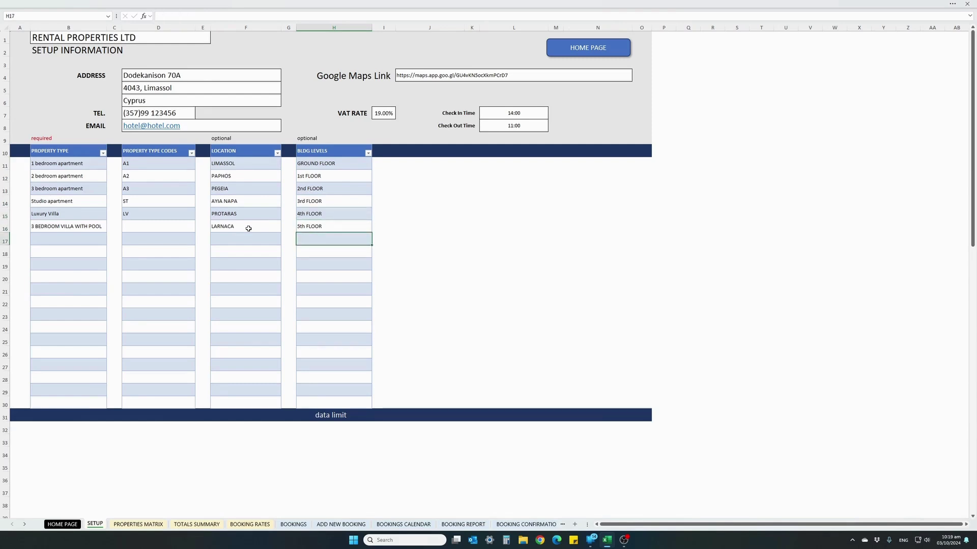
{"action": "key", "text": "Up"}
{"action": "key", "text": "Up"}
{"action": "key", "text": "Up"}
{"action": "key", "text": "Down"}
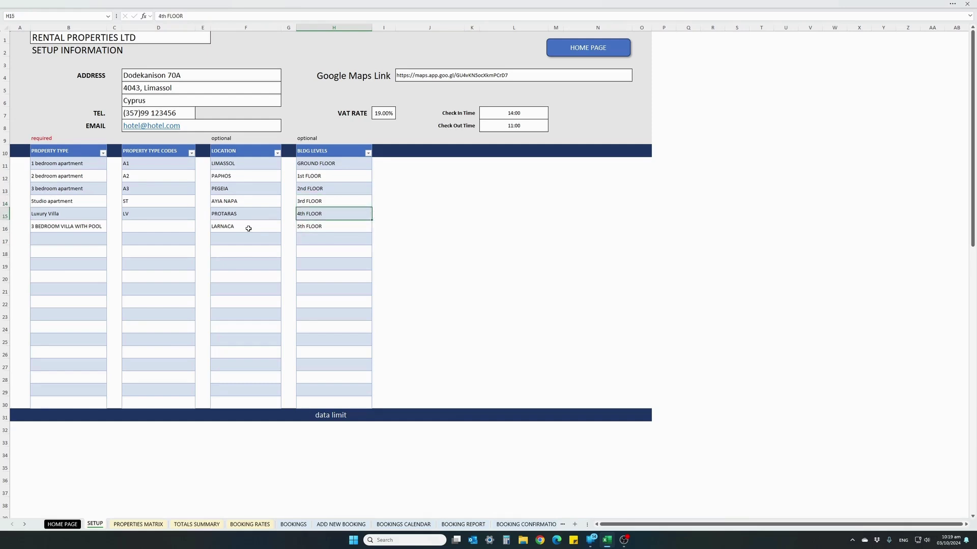
{"action": "key", "text": "Left"}
{"action": "key", "text": "Left"}
{"action": "key", "text": "Left"}
{"action": "key", "text": "Left"}
{"action": "key", "text": "Right"}
{"action": "key", "text": "Right"}
{"action": "key", "text": "Right"}
{"action": "key", "text": "Right"}
{"action": "key", "text": "Up"}
{"action": "key", "text": "Up"}
{"action": "key", "text": "Down"}
Check the existing property type codes and enter LV3P as the code for the 3 bedroom villa with pool.
{"action": "key", "text": "Left"}
{"action": "key", "text": "Left"}
{"action": "key", "text": "Left"}
{"action": "key", "text": "Left"}
{"action": "key", "text": "Down"}
{"action": "key", "text": "Down"}
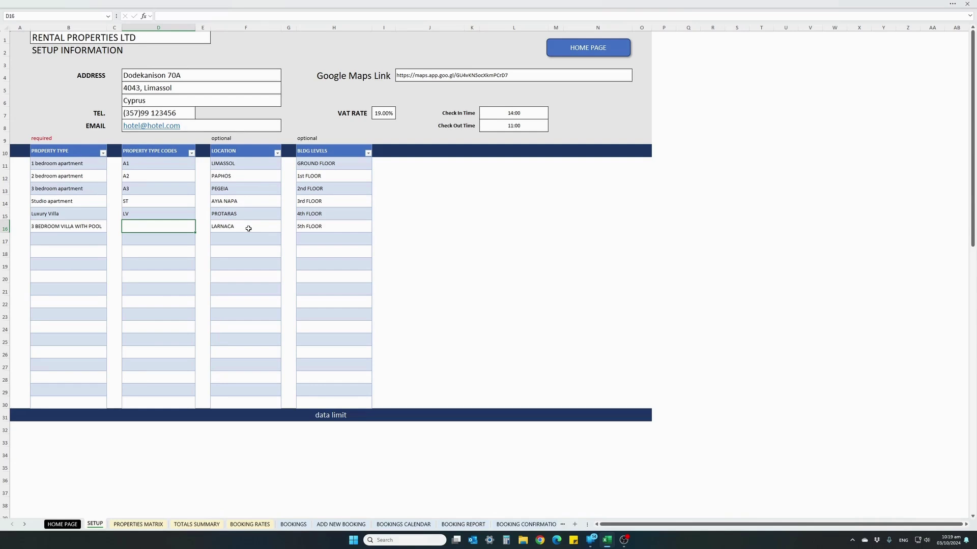
{"action": "left_click", "coordinate": [154, 165]}
{"action": "left_click", "coordinate": [152, 175]}
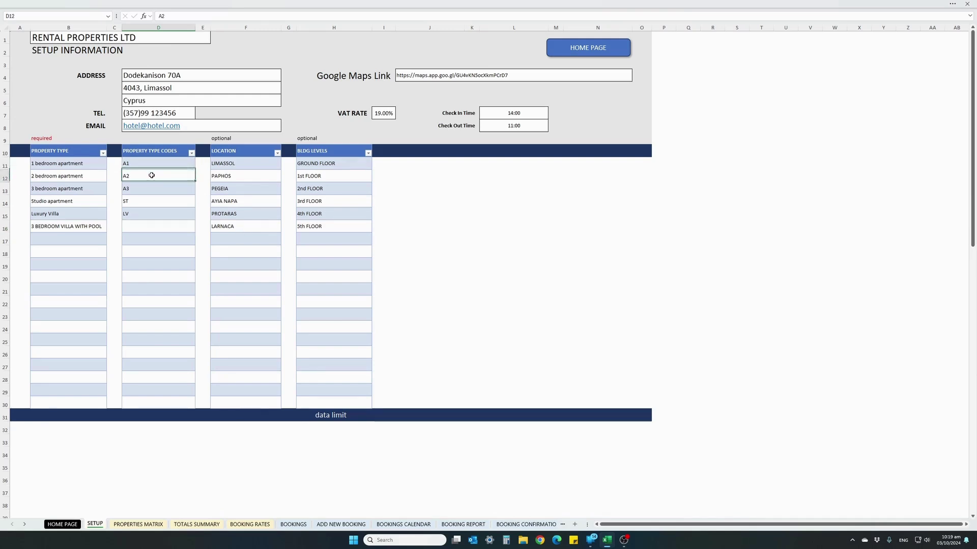
{"action": "left_click", "coordinate": [152, 188]}
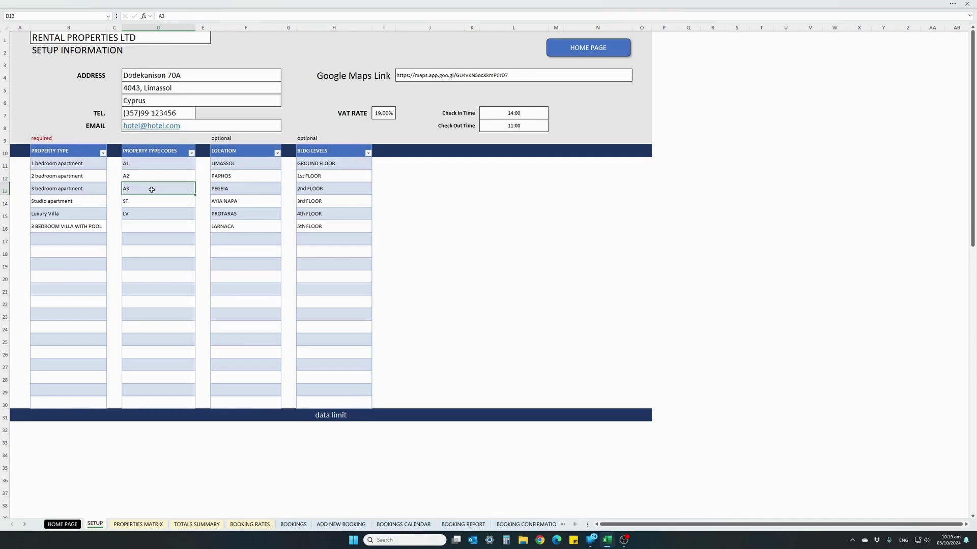
{"action": "left_click", "coordinate": [149, 202]}
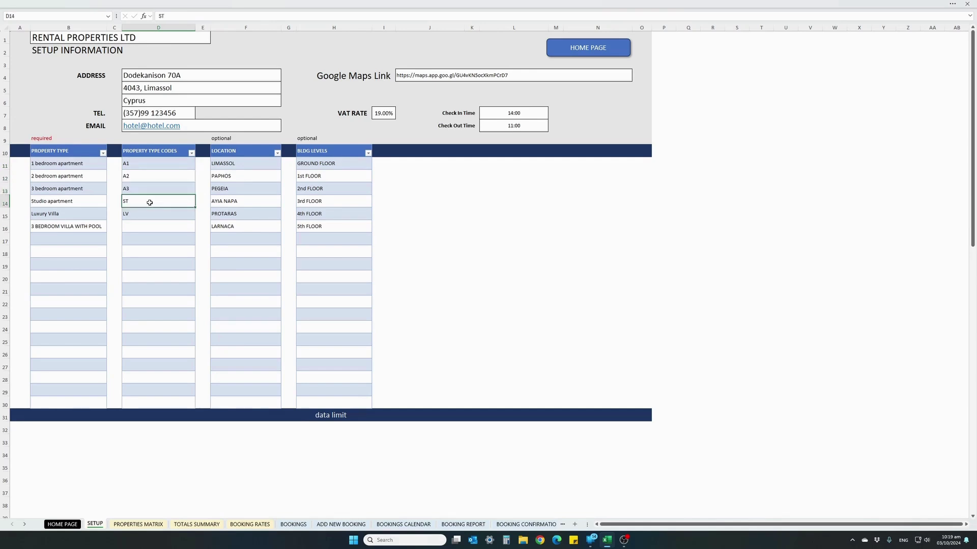
{"action": "left_click", "coordinate": [147, 216]}
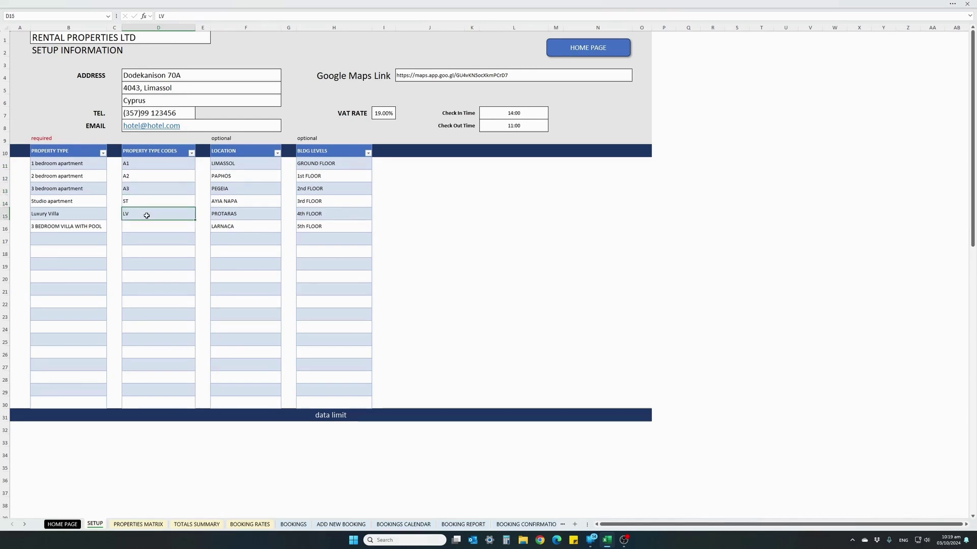
{"action": "left_click", "coordinate": [146, 227]}
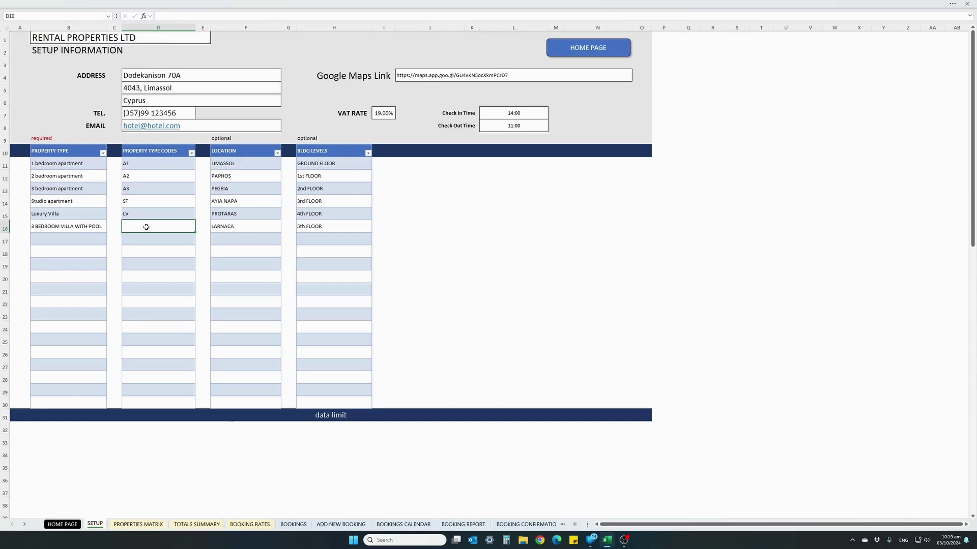
{"action": "type", "text": "LV3P"}
{"action": "key", "text": "Return"}
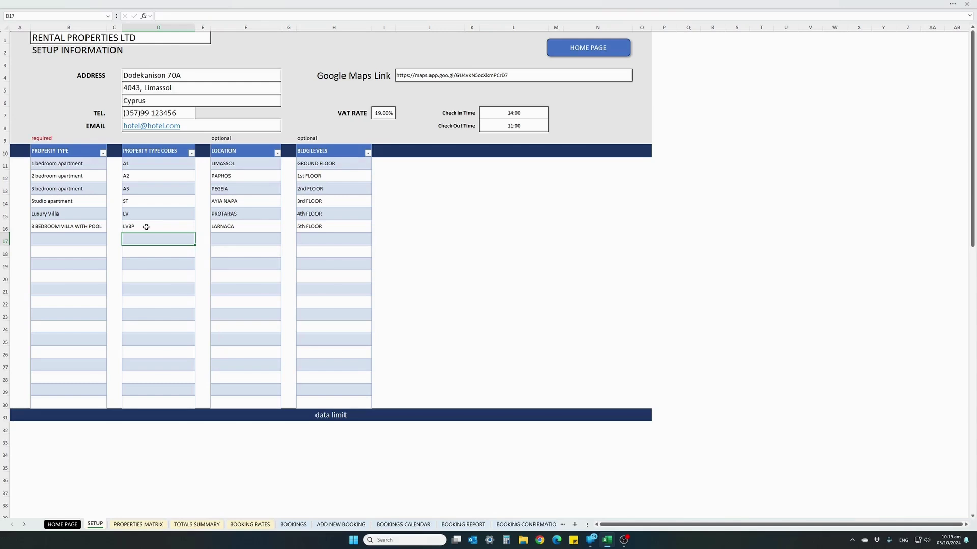
Open the properties setup table from the home page and add a property named VILLA ERA in the first empty row.
{"action": "left_click", "coordinate": [571, 49]}
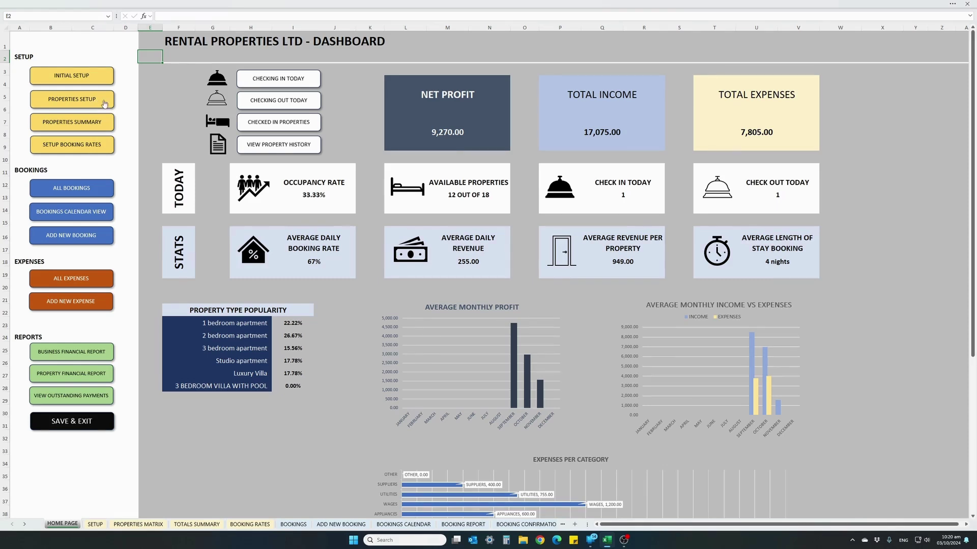
{"action": "left_click", "coordinate": [97, 101]}
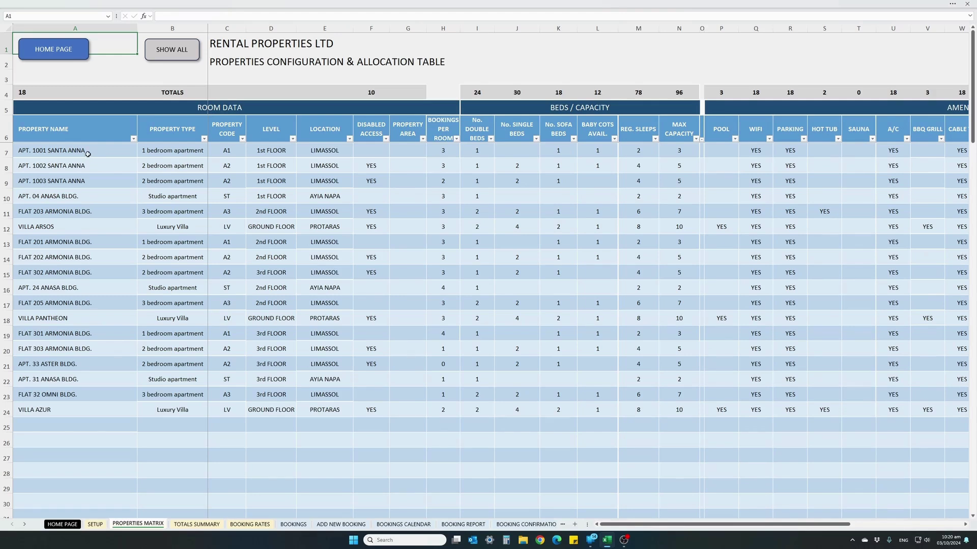
{"action": "left_click", "coordinate": [69, 425]}
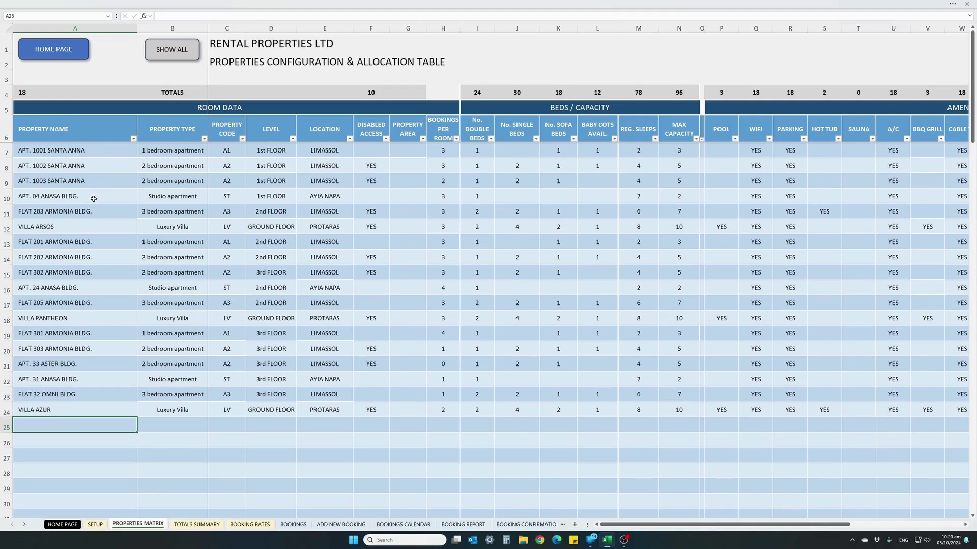
{"action": "left_click", "coordinate": [82, 319]}
{"action": "left_click", "coordinate": [83, 409]}
{"action": "left_click", "coordinate": [79, 430]}
{"action": "type", "text": "VILLA ERA"}
{"action": "key", "text": "Tab"}
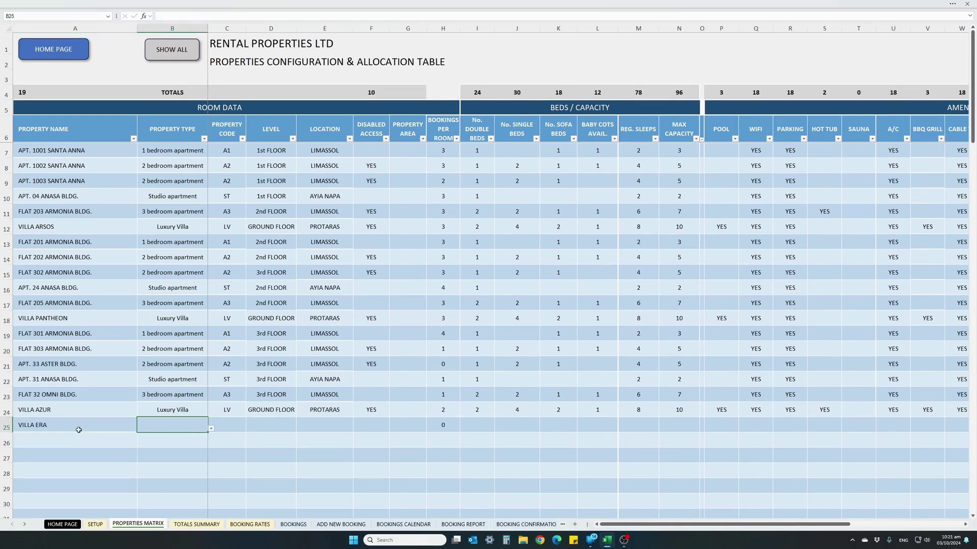
Set VILLA ERA's property type to 3 BEDROOM VILLA WITH POOL and its property code to LV3P.
{"action": "left_click", "coordinate": [211, 429]}
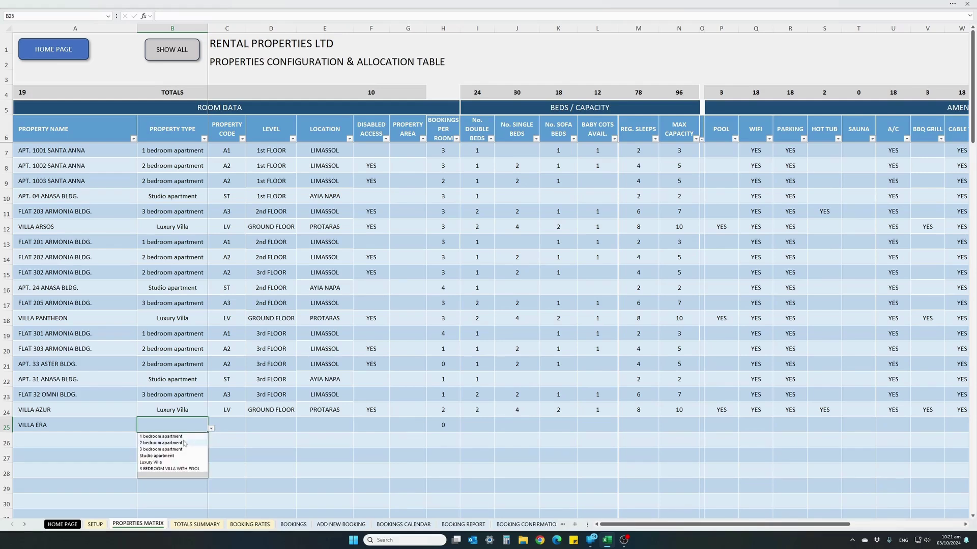
{"action": "left_click", "coordinate": [162, 469]}
{"action": "left_click", "coordinate": [230, 422]}
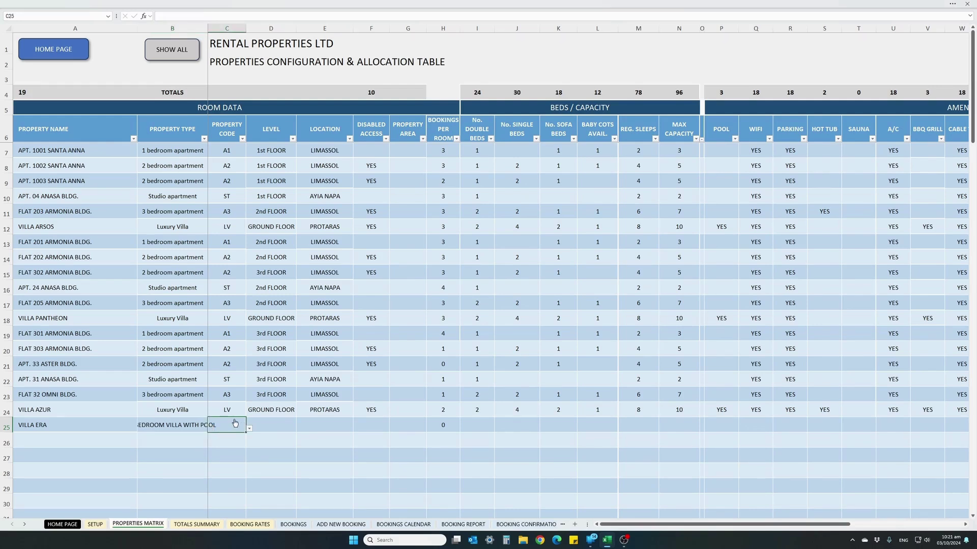
{"action": "left_click", "coordinate": [250, 431]}
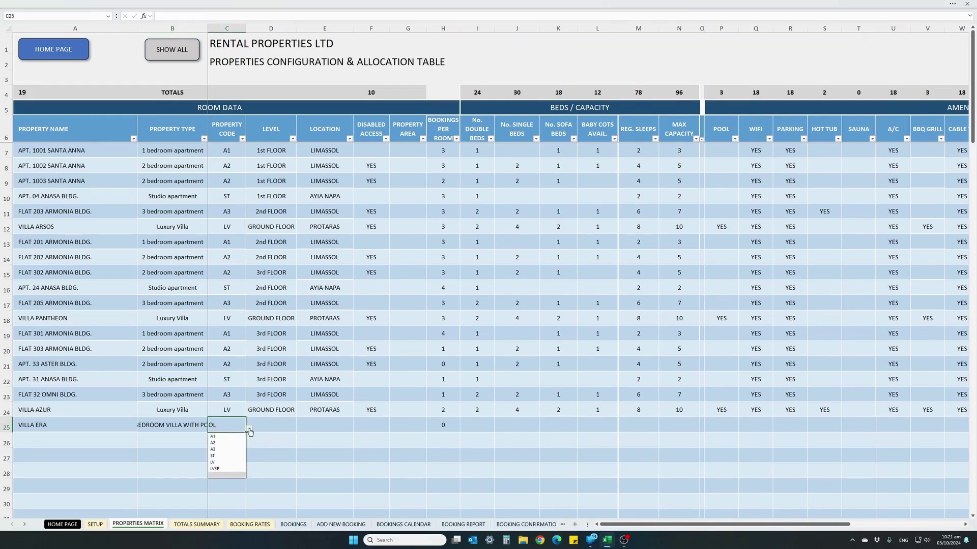
{"action": "left_click", "coordinate": [229, 470]}
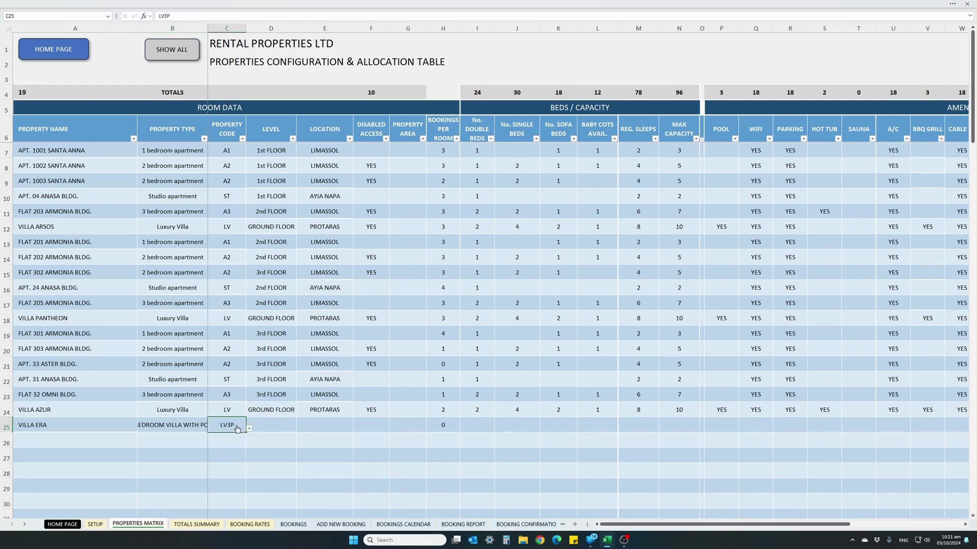
Set VILLA ERA's level to GROUND FLOOR and its location to LARNACA.
{"action": "left_click", "coordinate": [270, 423]}
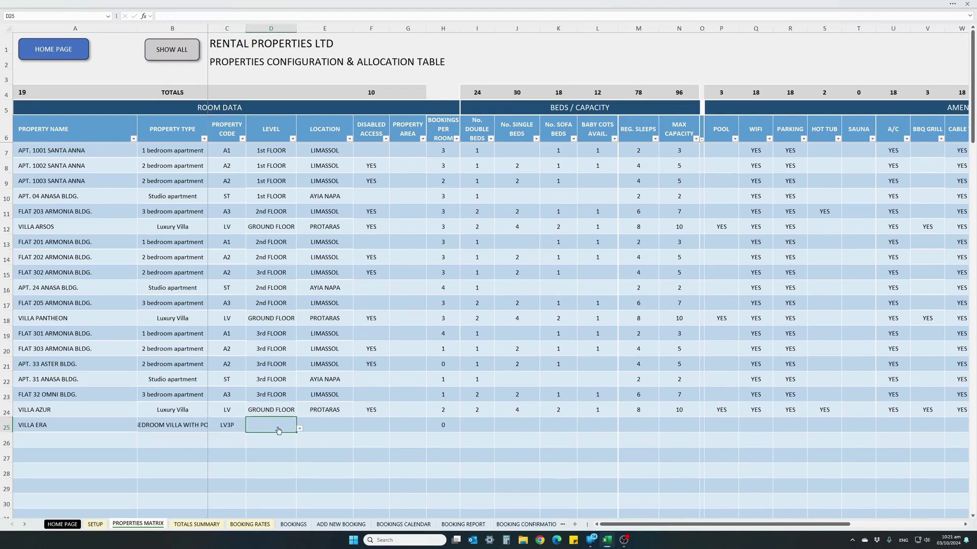
{"action": "left_click", "coordinate": [300, 429]}
{"action": "left_click", "coordinate": [275, 438]}
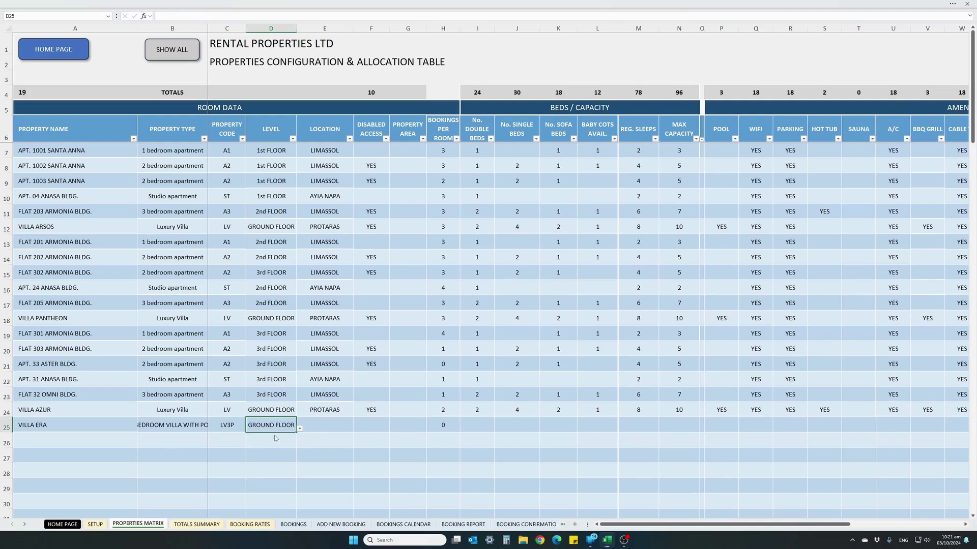
{"action": "left_click", "coordinate": [324, 425]}
{"action": "left_click", "coordinate": [358, 430]}
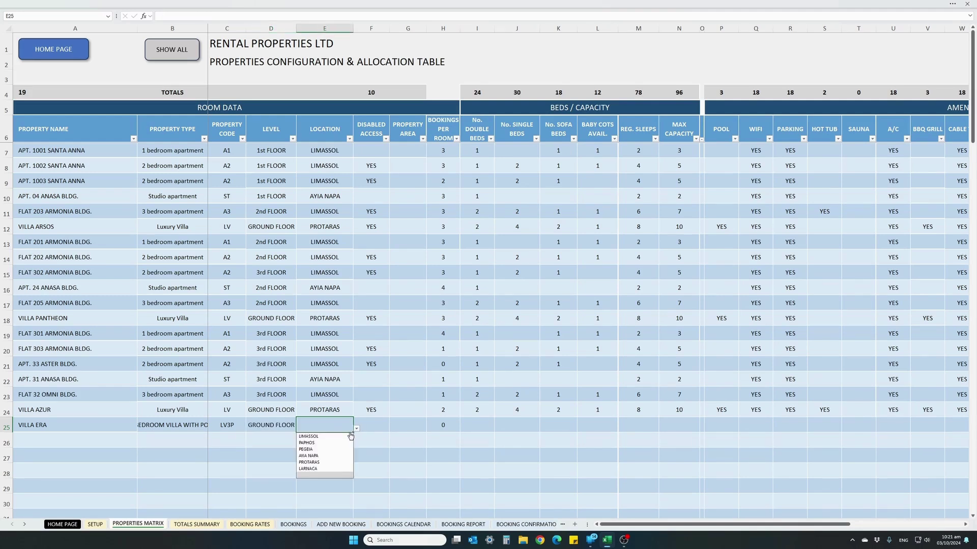
{"action": "left_click", "coordinate": [315, 471]}
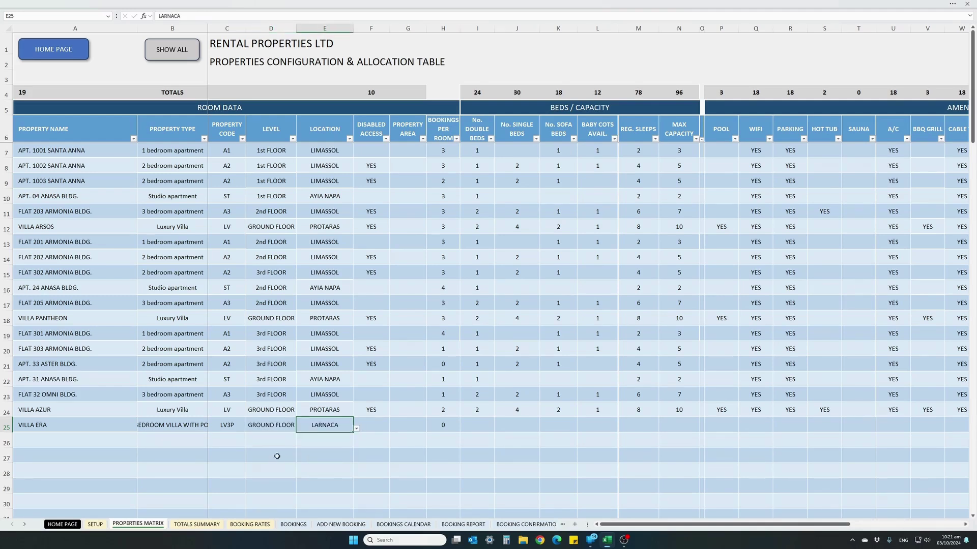
Set VILLA ERA's disabled access to YES and its property area to 250.
{"action": "left_click", "coordinate": [381, 425]}
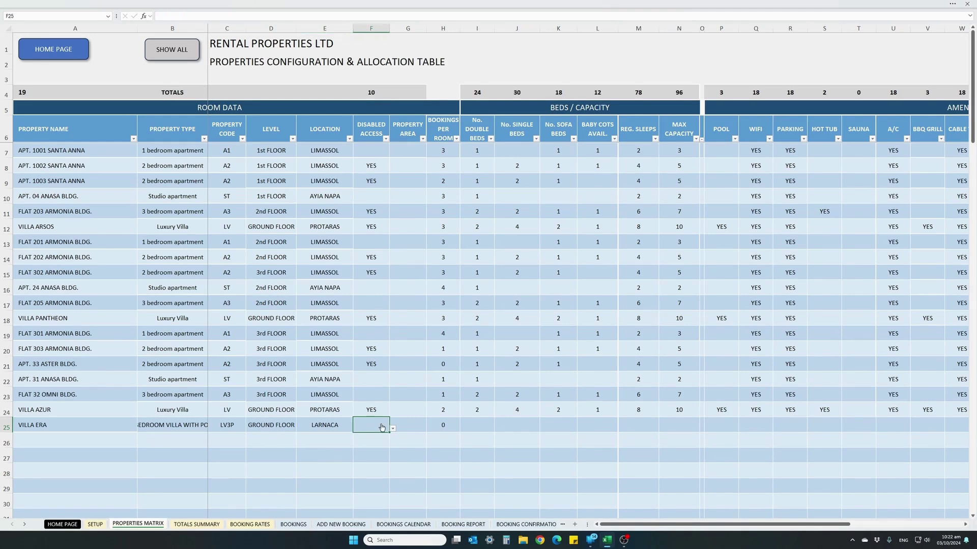
{"action": "type", "text": "YES"}
{"action": "key", "text": "Tab"}
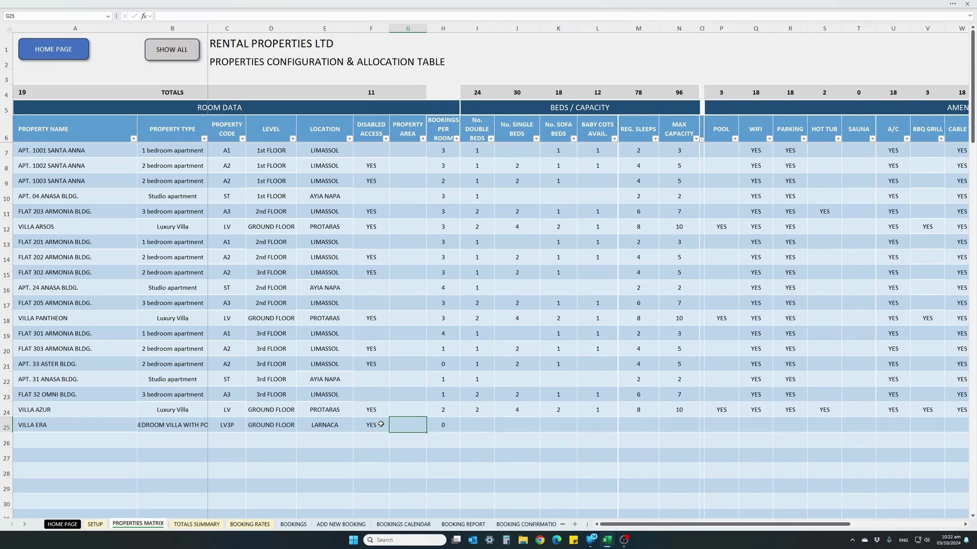
{"action": "type", "text": "250"}
{"action": "key", "text": "Return"}
{"action": "key", "text": "Up"}
{"action": "key", "text": "Right"}
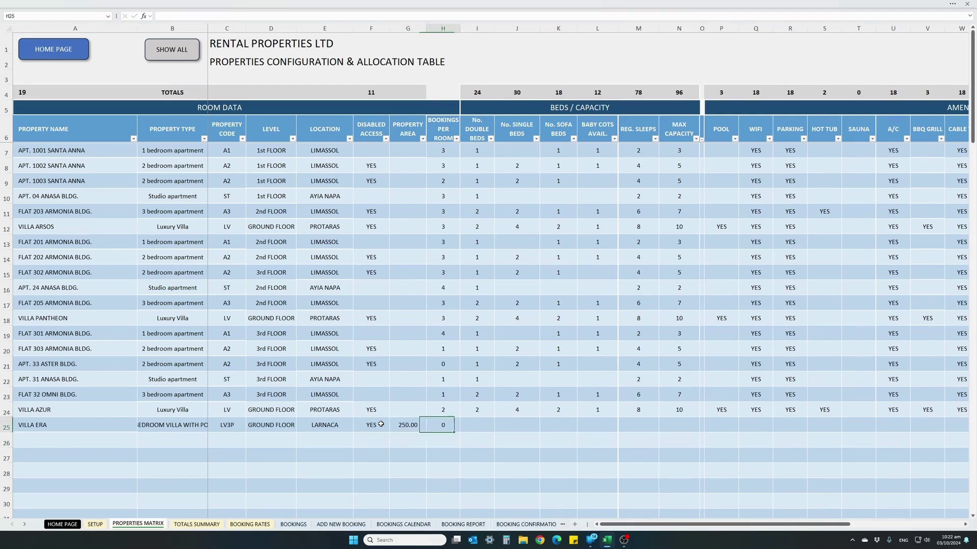
{"action": "key", "text": "Right"}
{"action": "key", "text": "Left"}
{"action": "key", "text": "Right"}
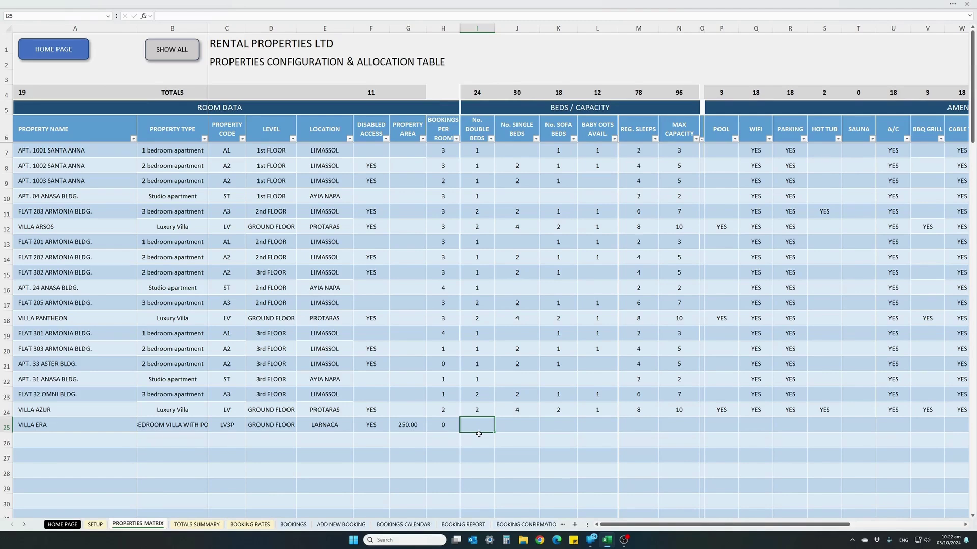
Set VILLA ERA's beds to 2 double, 2 single and 1 sofa bed, with 1 baby cot available.
{"action": "type", "text": "2"}
{"action": "key", "text": "Tab"}
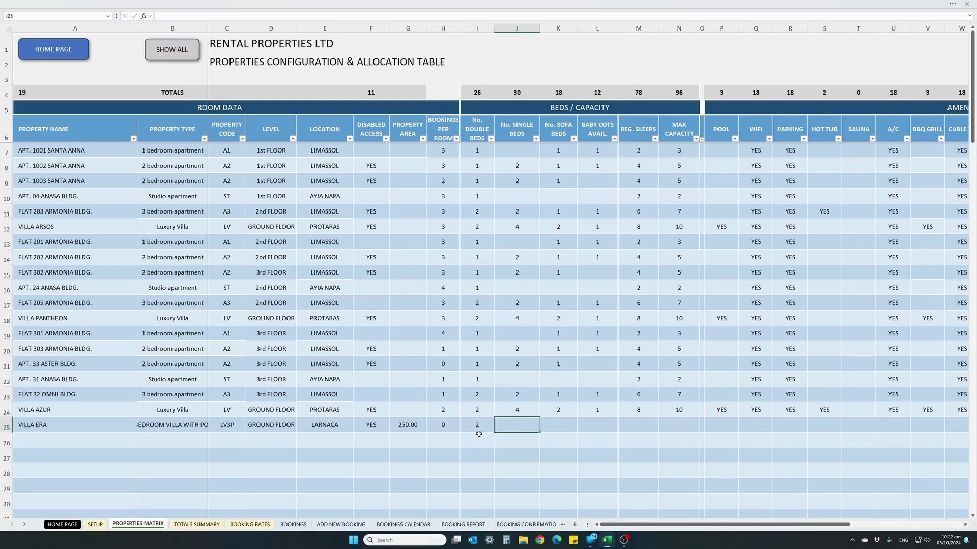
{"action": "type", "text": "2"}
{"action": "key", "text": "Tab"}
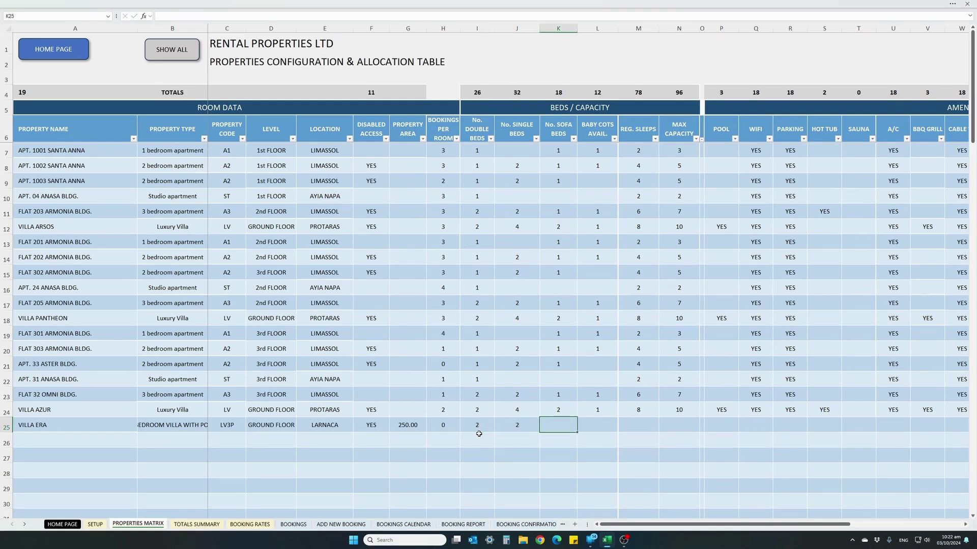
{"action": "type", "text": "1"}
{"action": "key", "text": "Tab"}
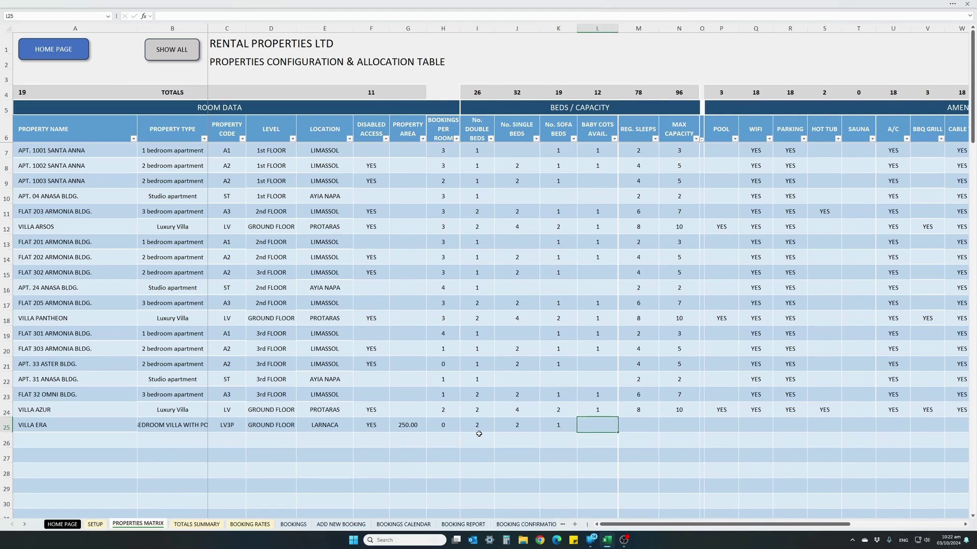
{"action": "type", "text": "1"}
{"action": "key", "text": "Tab"}
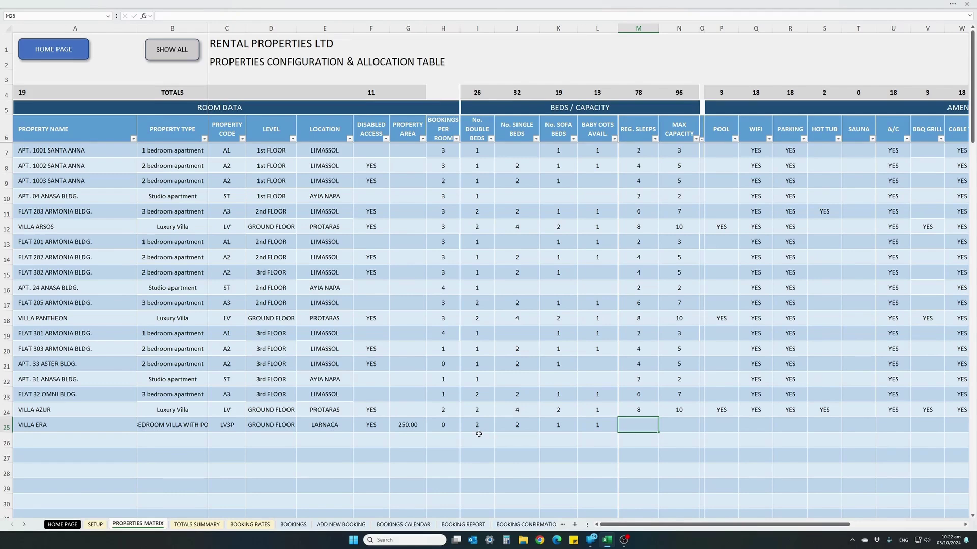
Set VILLA ERA's regular sleeps to 6 and its maximum capacity to 7.
{"action": "left_click", "coordinate": [549, 428]}
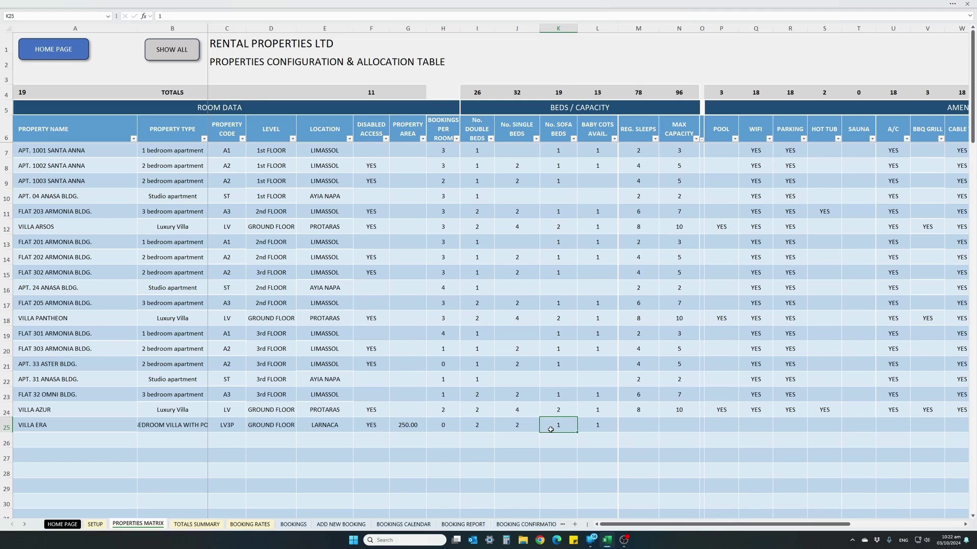
{"action": "left_click", "coordinate": [481, 430]}
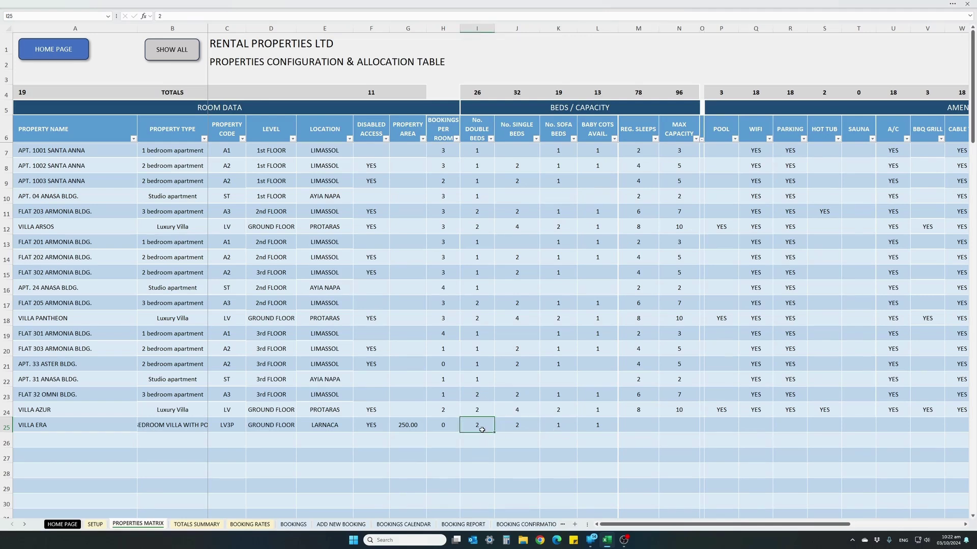
{"action": "left_click", "coordinate": [626, 424]}
{"action": "type", "text": "6"}
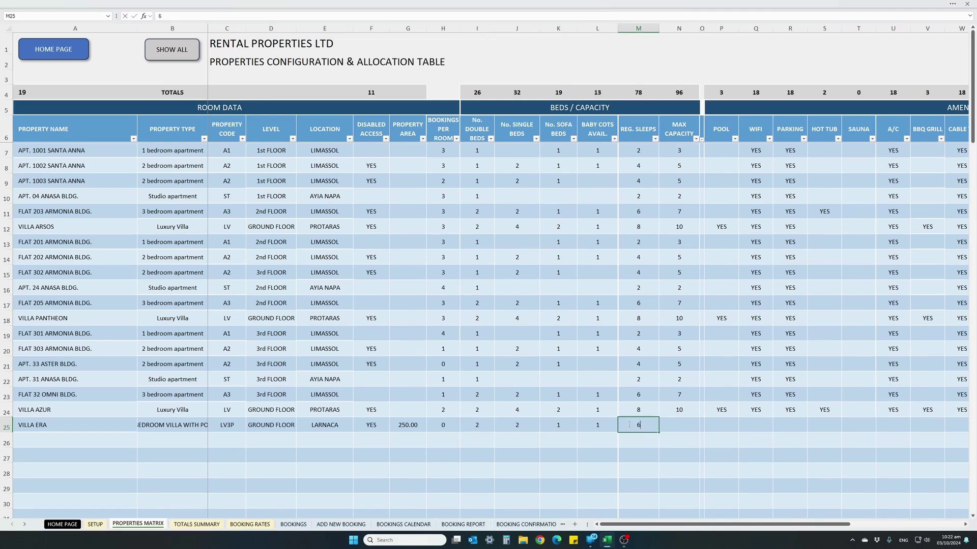
{"action": "key", "text": "Tab"}
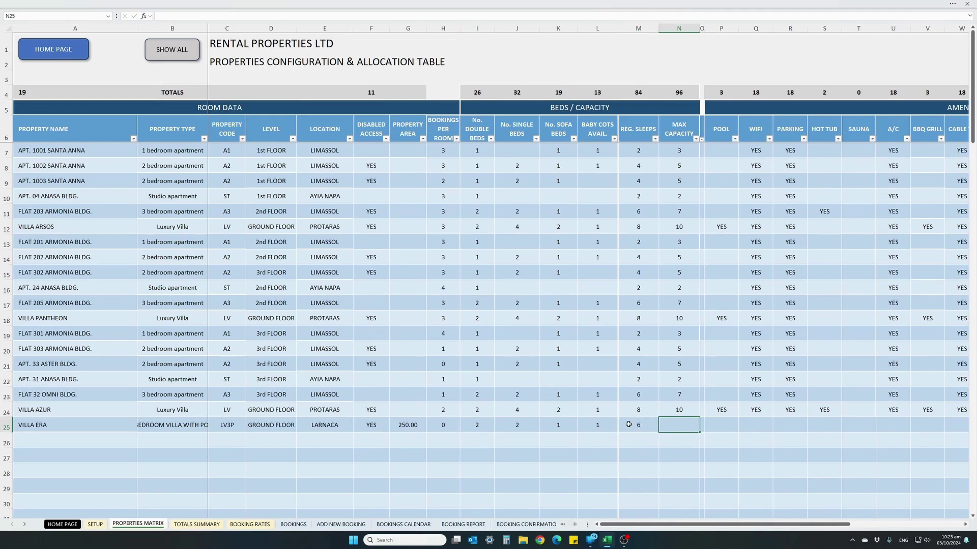
{"action": "type", "text": "7"}
{"action": "key", "text": "Return"}
Set VILLA ERA's pool, WiFi and parking amenities to YES.
{"action": "key", "text": "Up"}
{"action": "key", "text": "Right"}
{"action": "key", "text": "Right"}
{"action": "key", "text": "Right"}
{"action": "left_click_drag", "start_coordinate": [701, 523], "coordinate": [838, 509]}
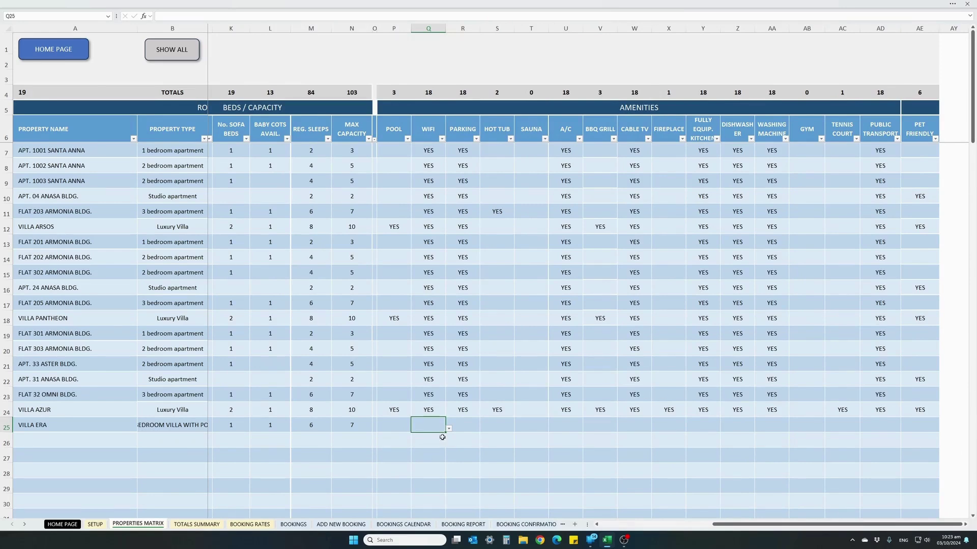
{"action": "left_click", "coordinate": [395, 427]}
{"action": "type", "text": "YES"}
{"action": "key", "text": "Tab"}
{"action": "type", "text": "YES"}
{"action": "key", "text": "Tab"}
{"action": "type", "text": "YES"}
{"action": "key", "text": "Tab"}
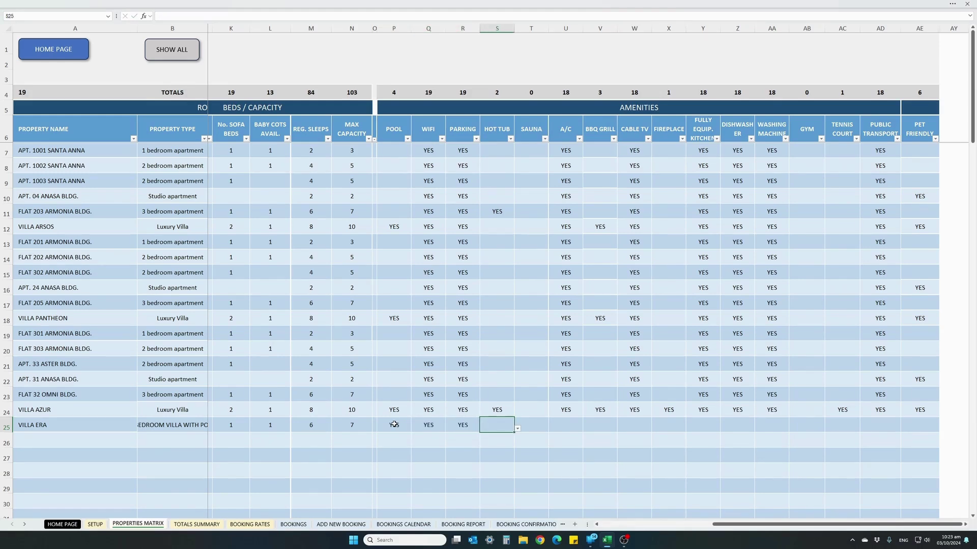
Set VILLA ERA's hot tub and sauna to NO and its A/C to YES.
{"action": "type", "text": "NO"}
{"action": "key", "text": "Tab"}
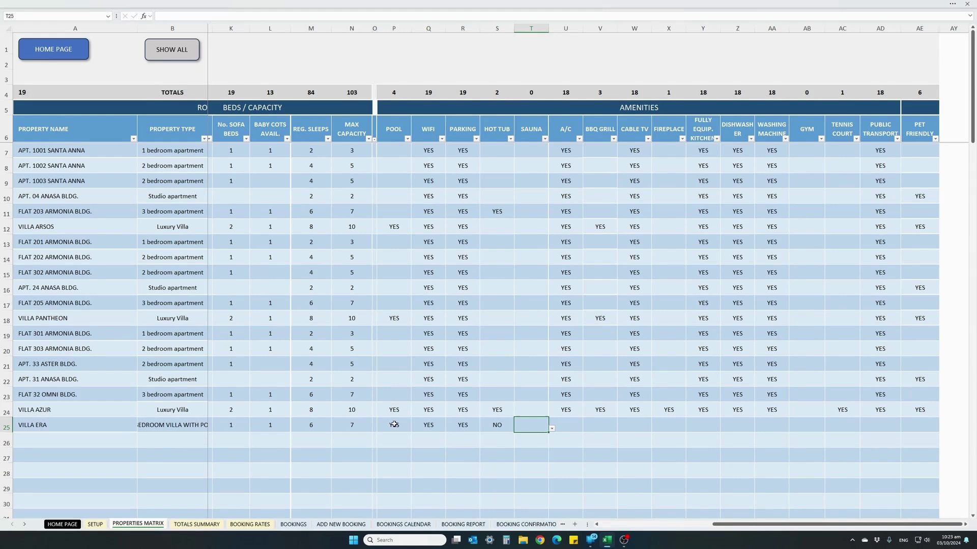
{"action": "type", "text": "NO"}
{"action": "key", "text": "Tab"}
{"action": "type", "text": "YES"}
{"action": "key", "text": "Tab"}
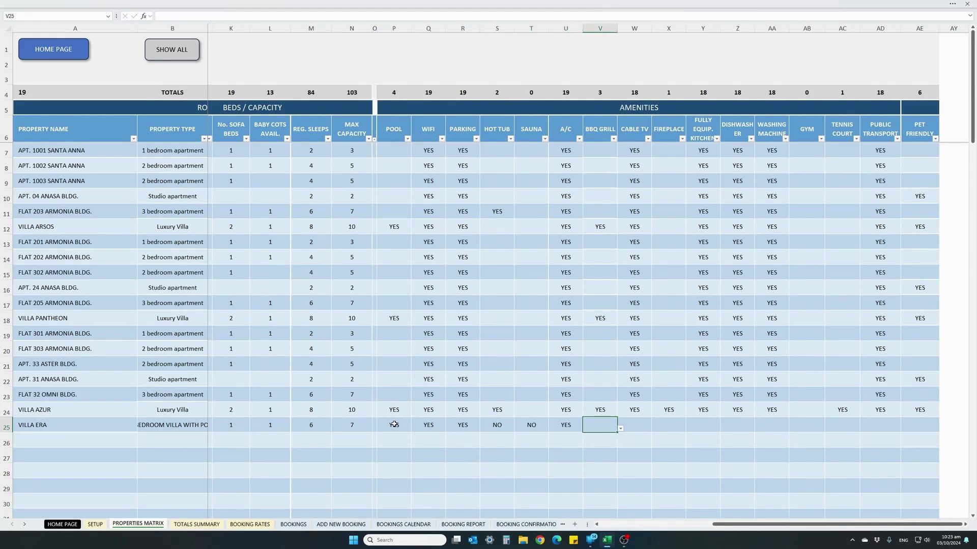
Set VILLA ERA's BBQ grill and cable TV to YES and its fireplace to NO.
{"action": "type", "text": "YES"}
{"action": "key", "text": "Tab"}
{"action": "type", "text": "YES"}
{"action": "key", "text": "Tab"}
{"action": "type", "text": "NO"}
{"action": "key", "text": "Tab"}
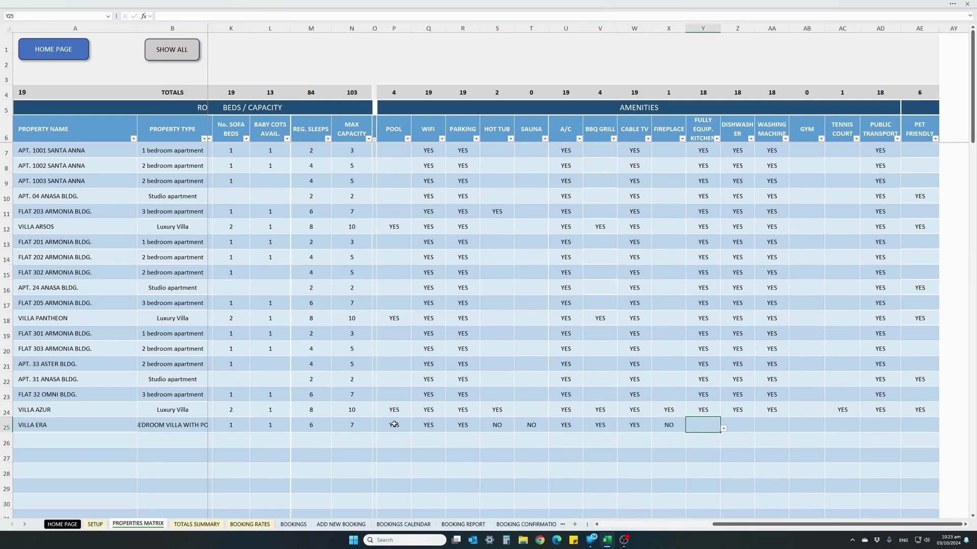
Set VILLA ERA's fully equipped kitchen, dishwasher and washing machine to YES, and its gym and tennis court to NO.
{"action": "type", "text": "YES"}
{"action": "key", "text": "Tab"}
{"action": "type", "text": "YES"}
{"action": "key", "text": "Tab"}
{"action": "type", "text": "YES"}
{"action": "key", "text": "Tab"}
{"action": "type", "text": "NO"}
{"action": "key", "text": "Tab"}
{"action": "type", "text": "NO"}
{"action": "key", "text": "Tab"}
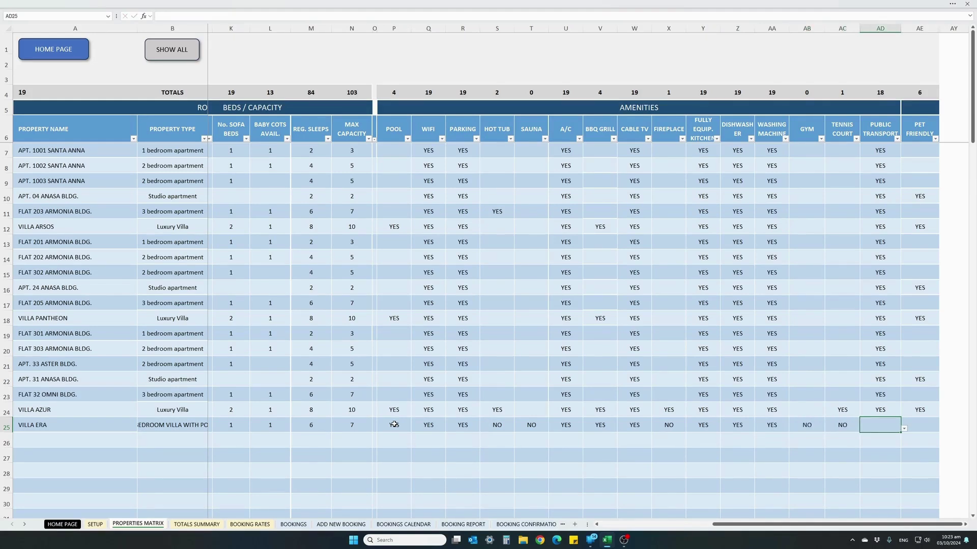
Set VILLA ERA's public transport and pet friendly entries to YES.
{"action": "type", "text": "YES"}
{"action": "key", "text": "Tab"}
{"action": "type", "text": "YES"}
{"action": "key", "text": "Return"}
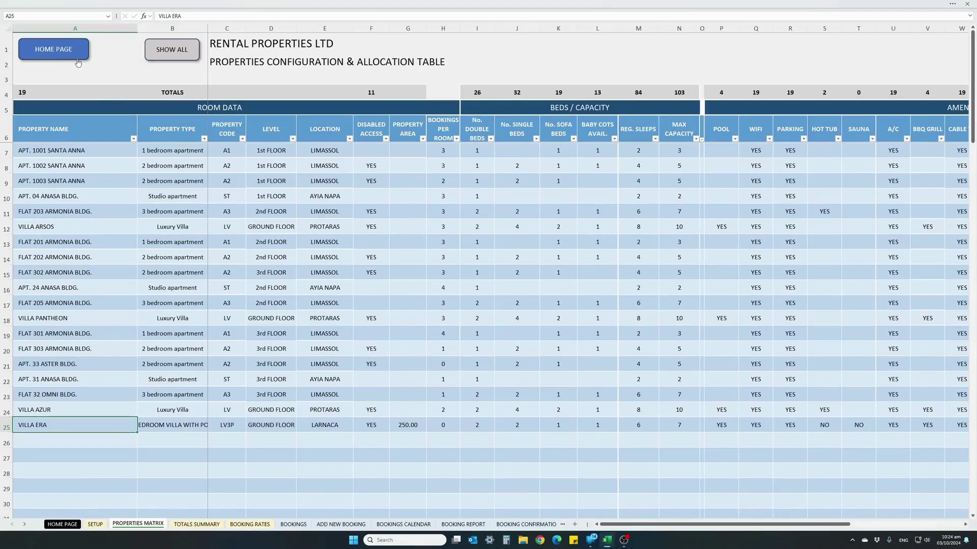
Open the properties summary from the home page and check the standard and maximum capacity totals.
{"action": "left_click", "coordinate": [75, 53]}
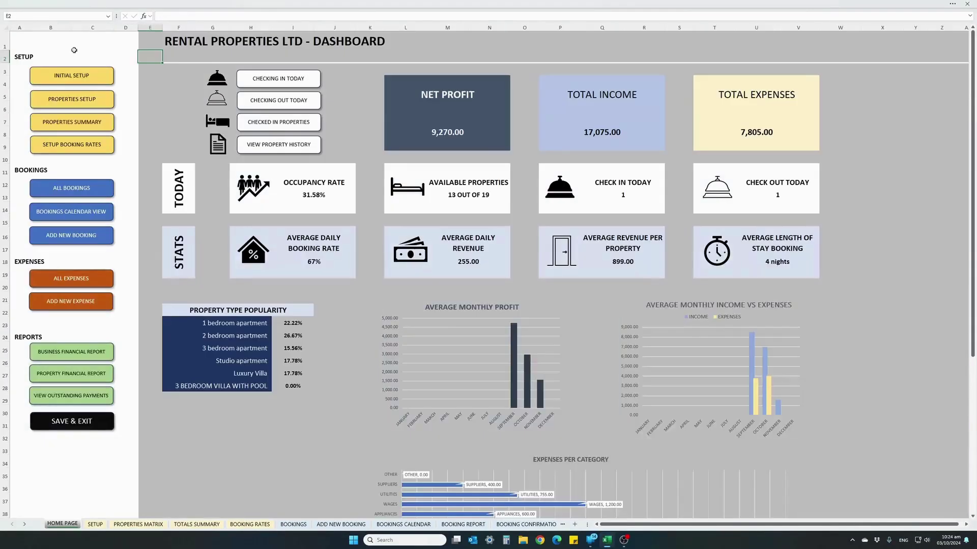
{"action": "left_click", "coordinate": [90, 127]}
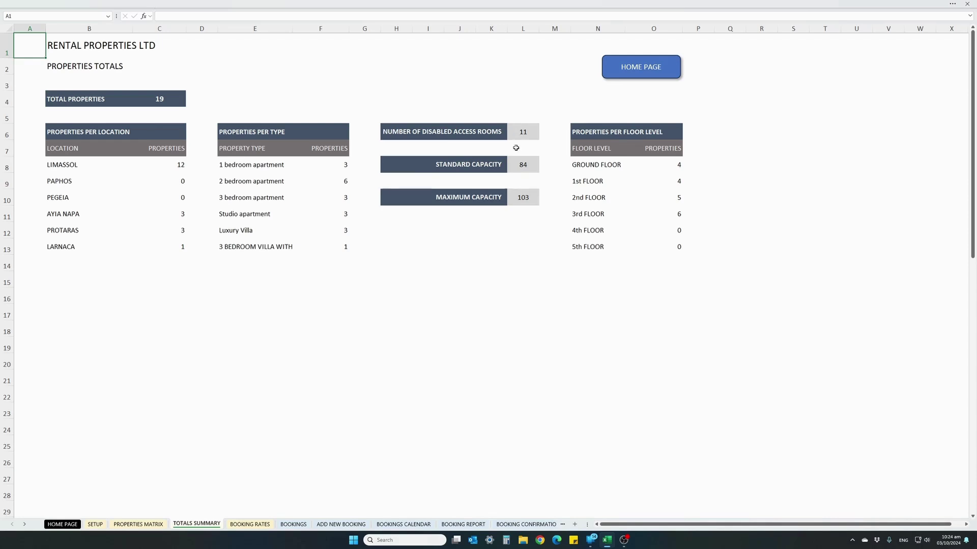
{"action": "left_click", "coordinate": [514, 167]}
{"action": "left_click", "coordinate": [513, 197]}
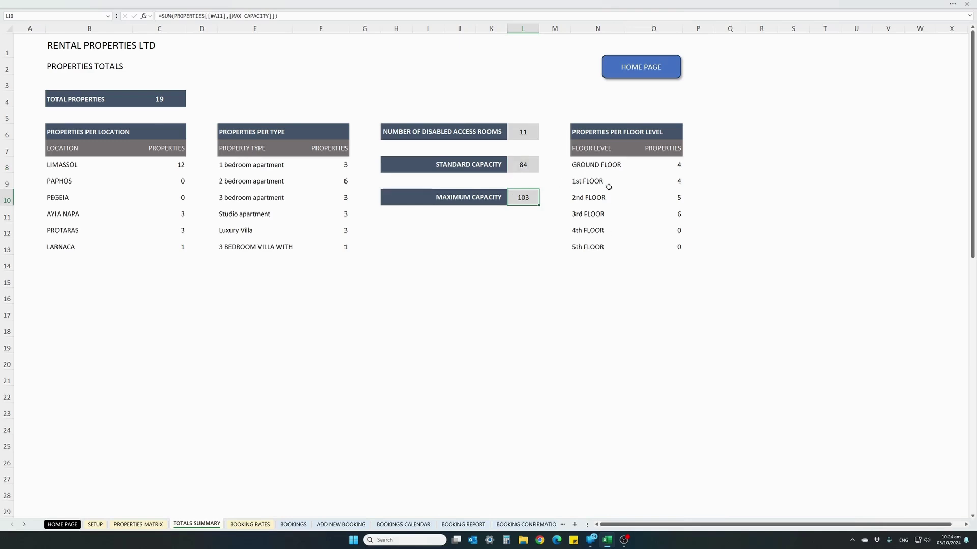
Open the booking rates setup from the home page and examine VILLA ERA's rate cells and the regular and peak season headings.
{"action": "left_click", "coordinate": [618, 77]}
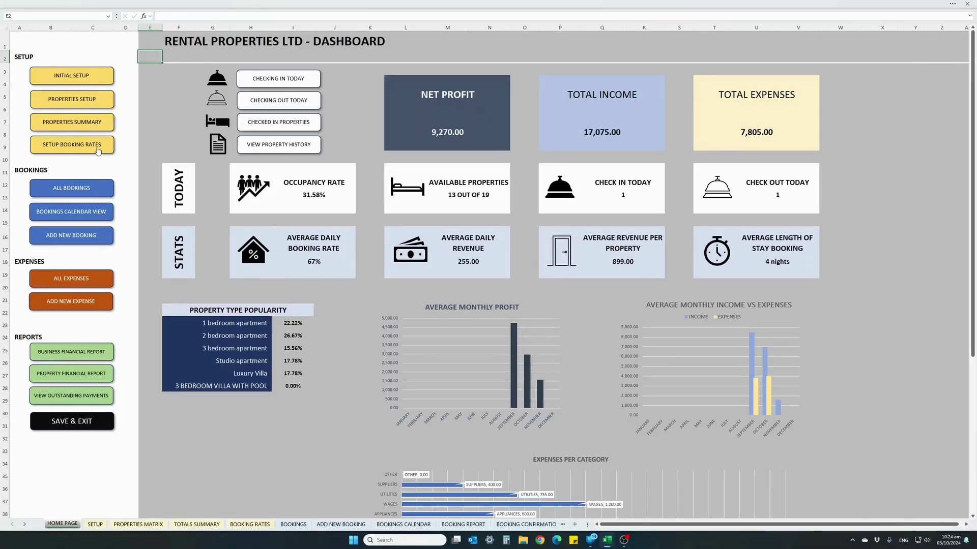
{"action": "left_click", "coordinate": [98, 151]}
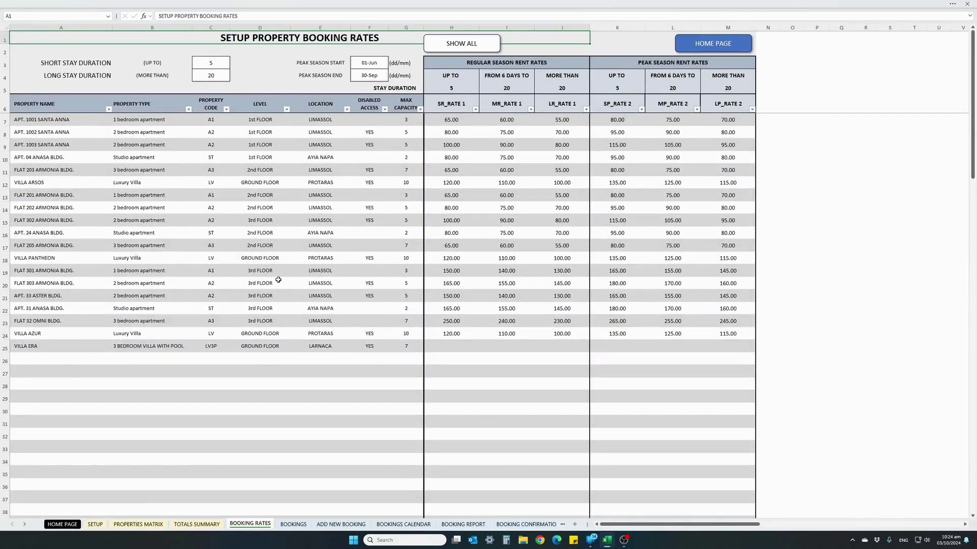
{"action": "left_click", "coordinate": [43, 347]}
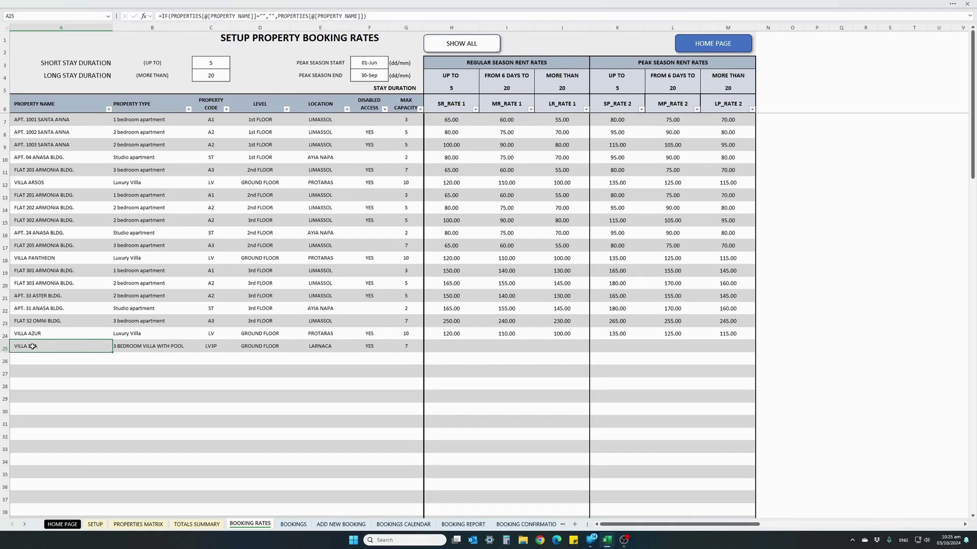
{"action": "left_click_drag", "start_coordinate": [441, 349], "coordinate": [724, 348]}
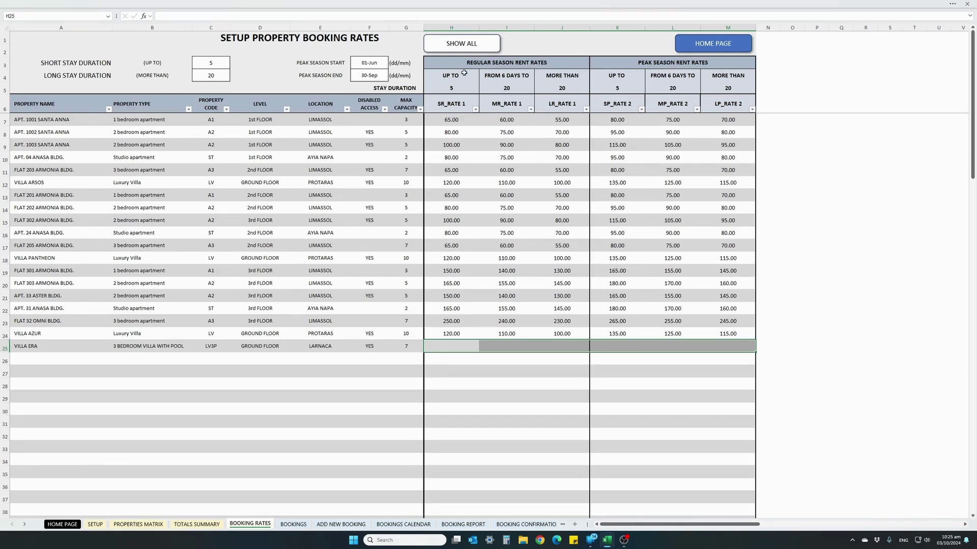
{"action": "left_click", "coordinate": [479, 67]}
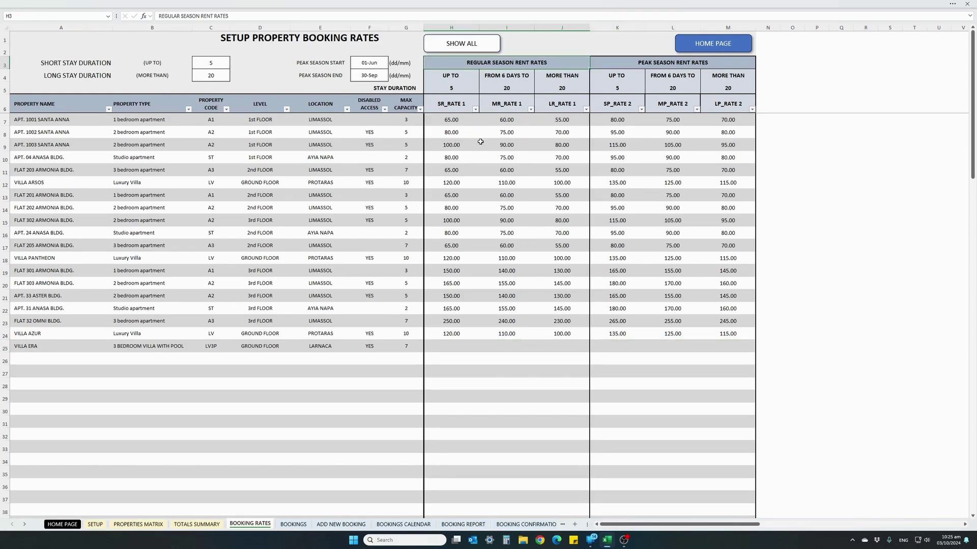
{"action": "left_click", "coordinate": [614, 62]}
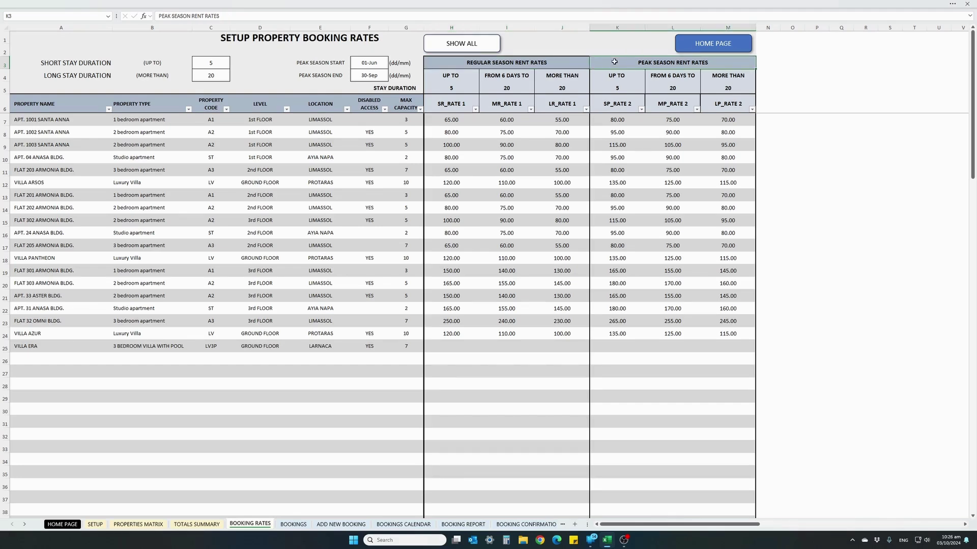
Set the peak season start to 01/7 and the peak season end to 15/9.
{"action": "left_click", "coordinate": [354, 63]}
{"action": "left_click", "coordinate": [356, 74]}
{"action": "left_click", "coordinate": [357, 61]}
{"action": "left_click", "coordinate": [355, 75]}
{"action": "left_click", "coordinate": [357, 62]}
{"action": "left_click", "coordinate": [355, 75]}
{"action": "left_click", "coordinate": [357, 62]}
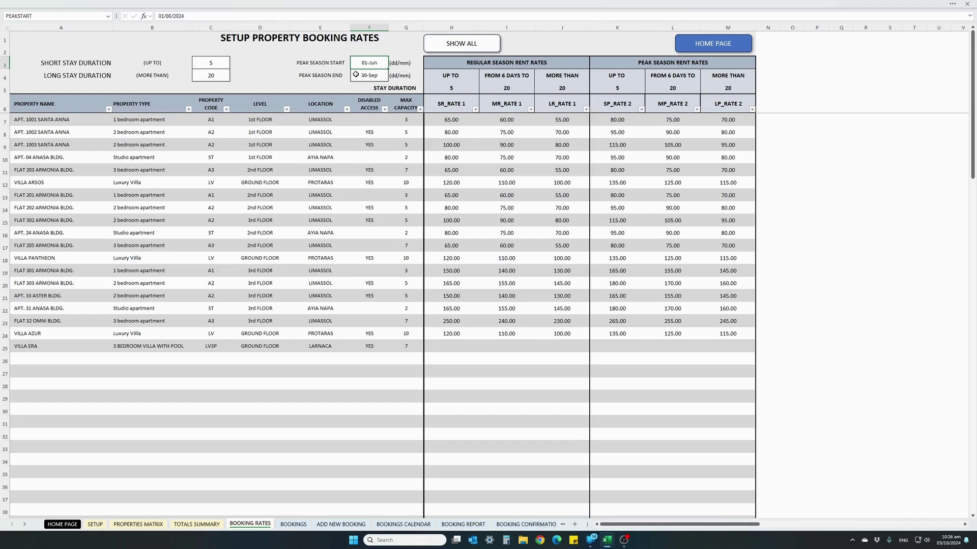
{"action": "type", "text": "01/7"}
{"action": "key", "text": "Return"}
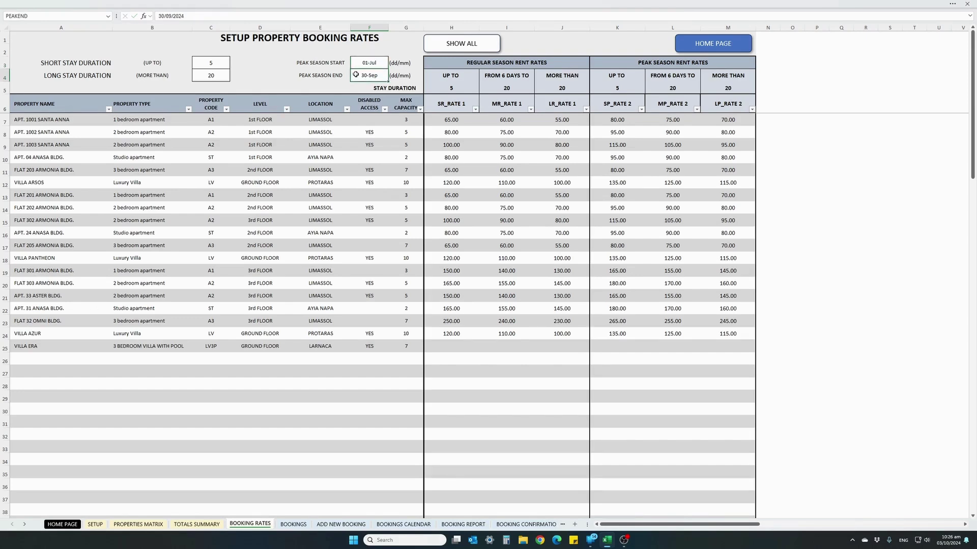
{"action": "type", "text": "15/9"}
{"action": "key", "text": "Return"}
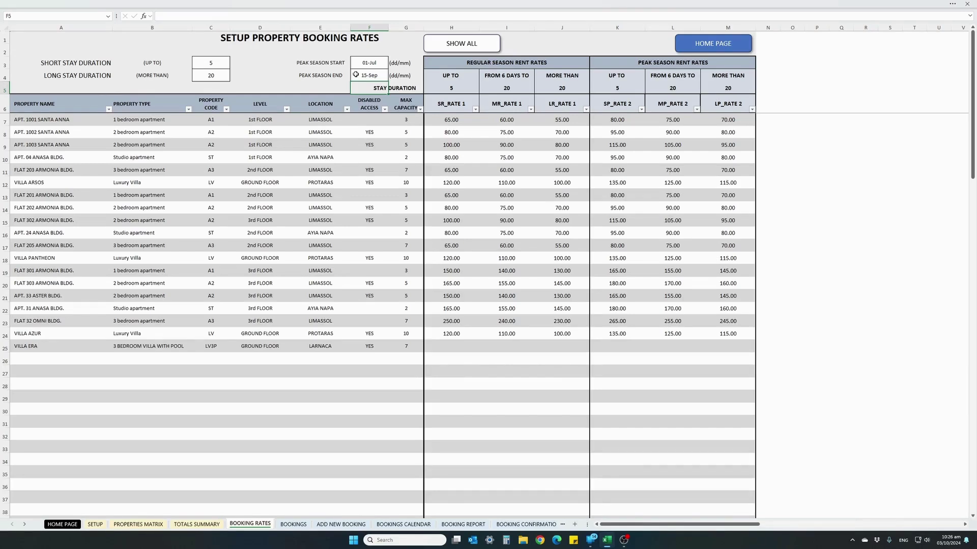
Examine the peak season dates, the short and long stay durations, and the short stay rate columns for both seasons.
{"action": "left_click", "coordinate": [379, 63]}
{"action": "left_click", "coordinate": [379, 74]}
{"action": "left_click", "coordinate": [378, 63]}
{"action": "left_click", "coordinate": [381, 76]}
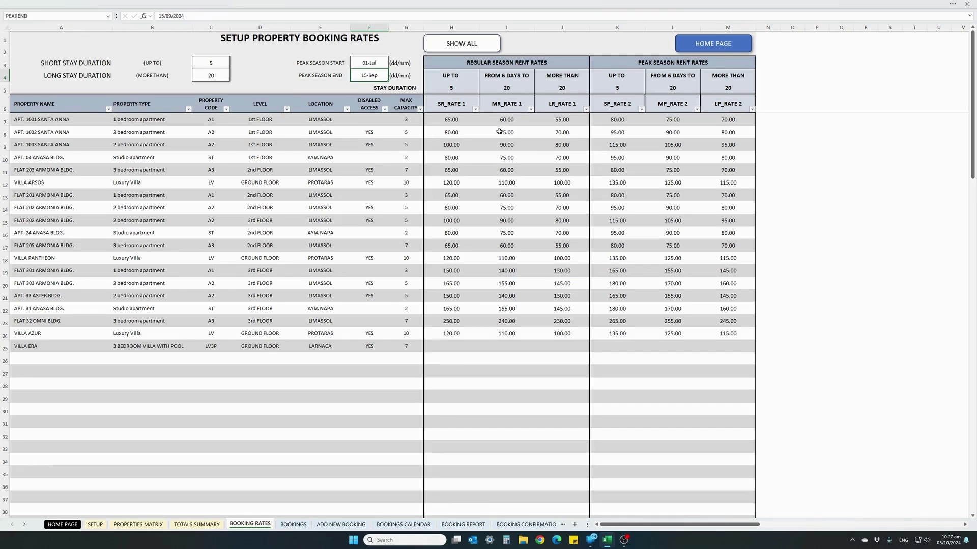
{"action": "left_click", "coordinate": [205, 72]}
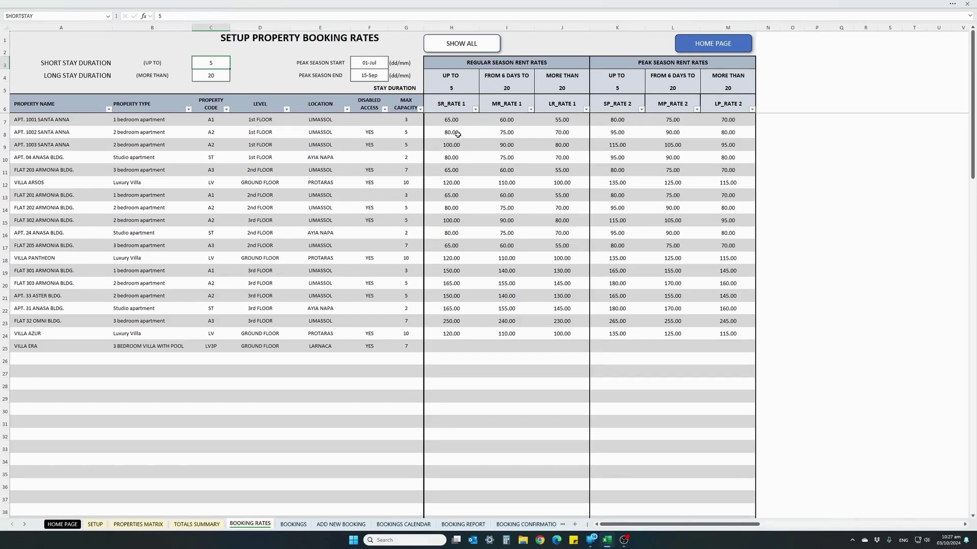
{"action": "left_click_drag", "start_coordinate": [451, 121], "coordinate": [463, 347]}
{"action": "left_click_drag", "start_coordinate": [617, 120], "coordinate": [617, 321]}
{"action": "left_click", "coordinate": [531, 315]}
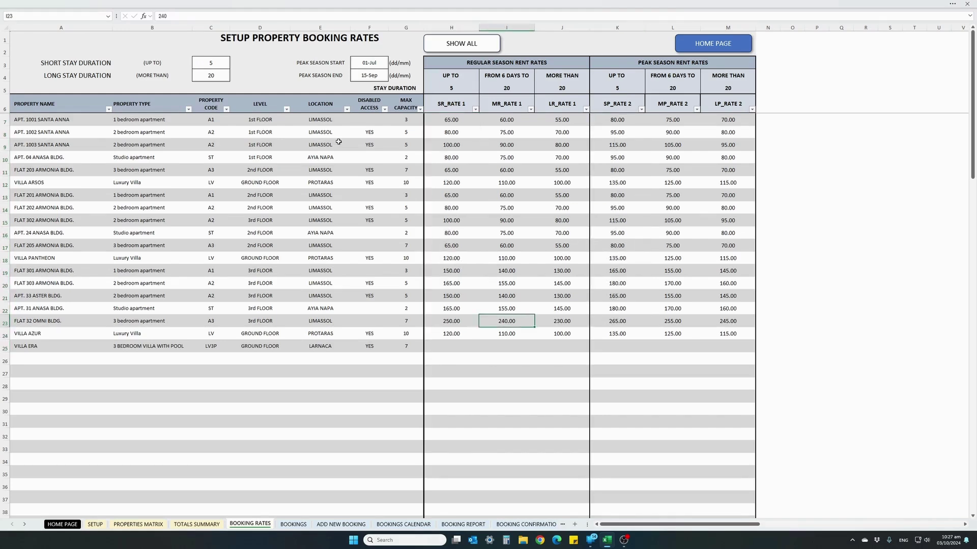
{"action": "left_click", "coordinate": [201, 77]}
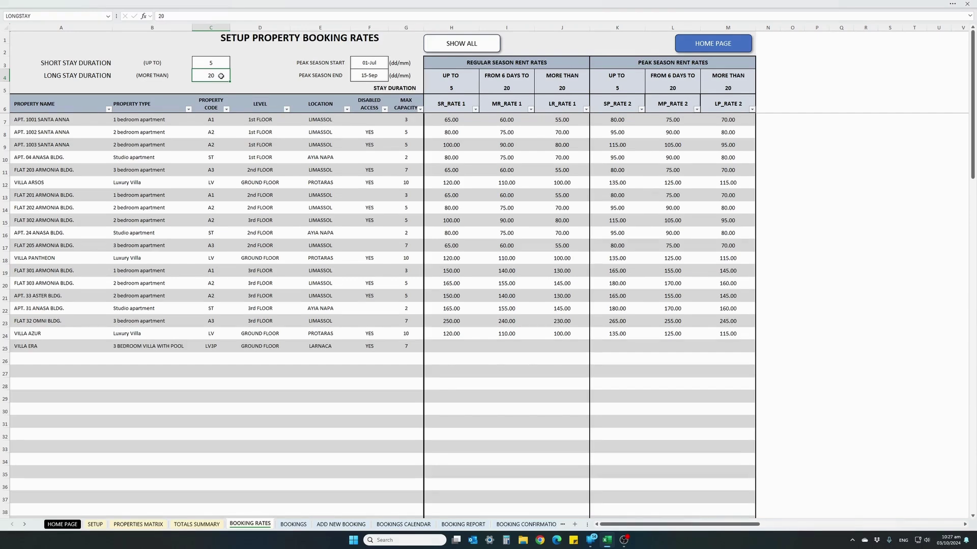
Enter VILLA ERA's regular season rates as 150 for short, 140 for medium and 125 for long stays.
{"action": "left_click", "coordinate": [449, 347]}
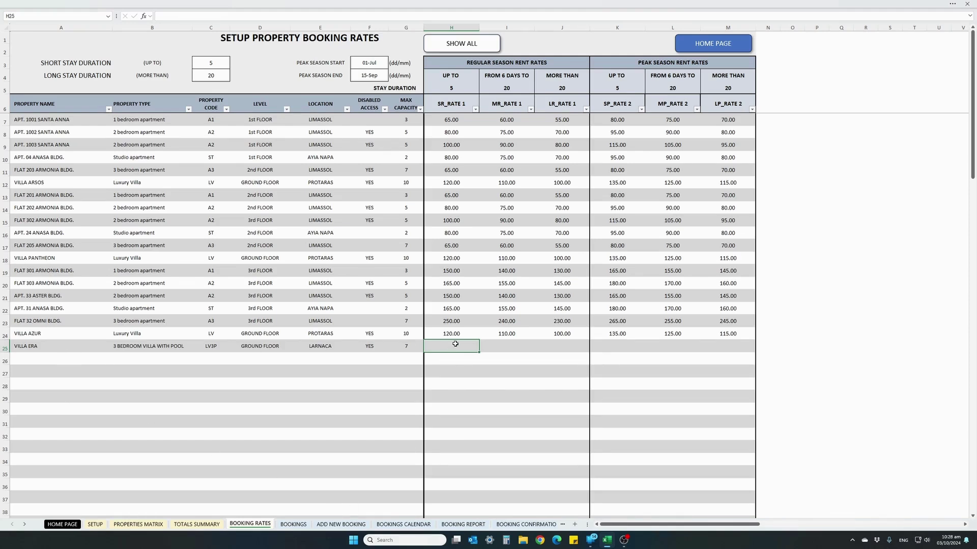
{"action": "type", "text": "150"}
{"action": "key", "text": "Tab"}
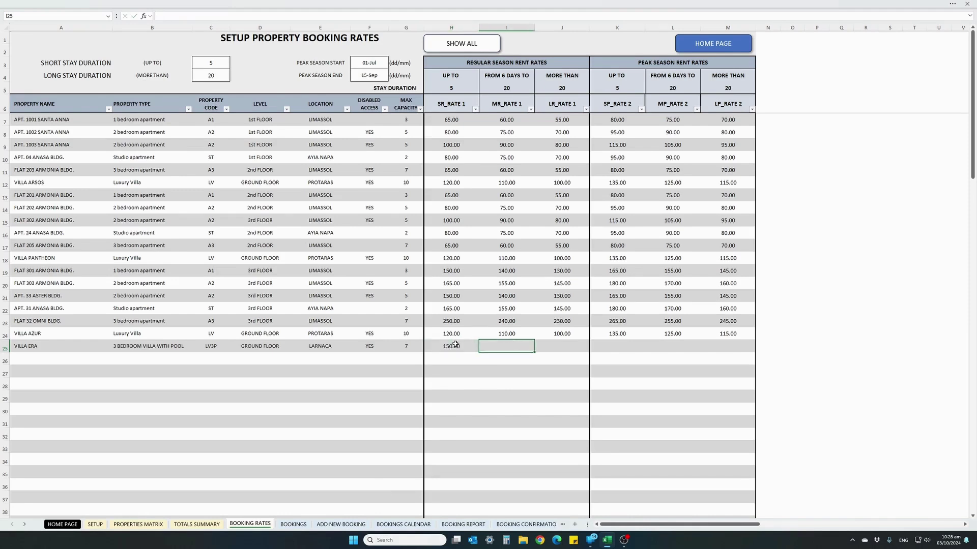
{"action": "type", "text": "140"}
{"action": "key", "text": "Tab"}
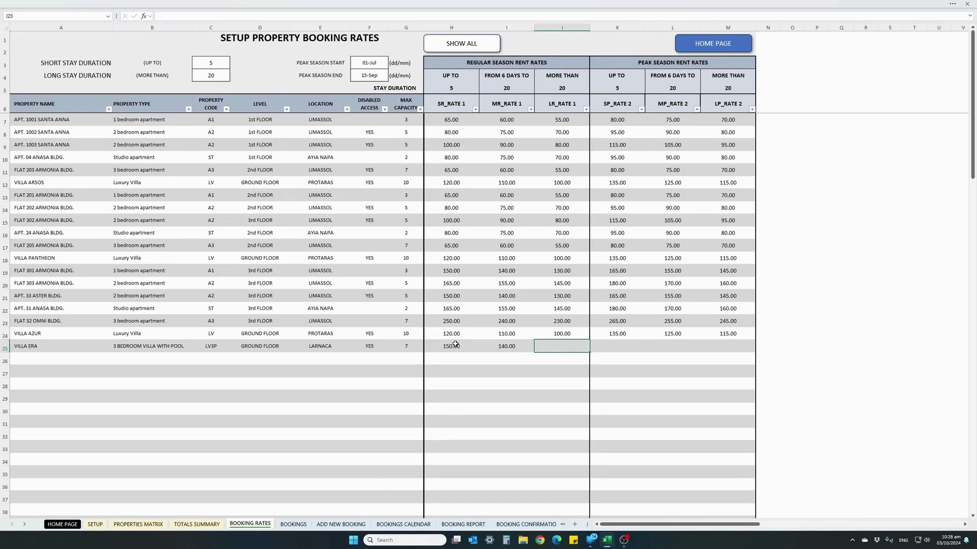
{"action": "type", "text": "125"}
{"action": "key", "text": "Return"}
{"action": "key", "text": "Up"}
{"action": "key", "text": "Tab"}
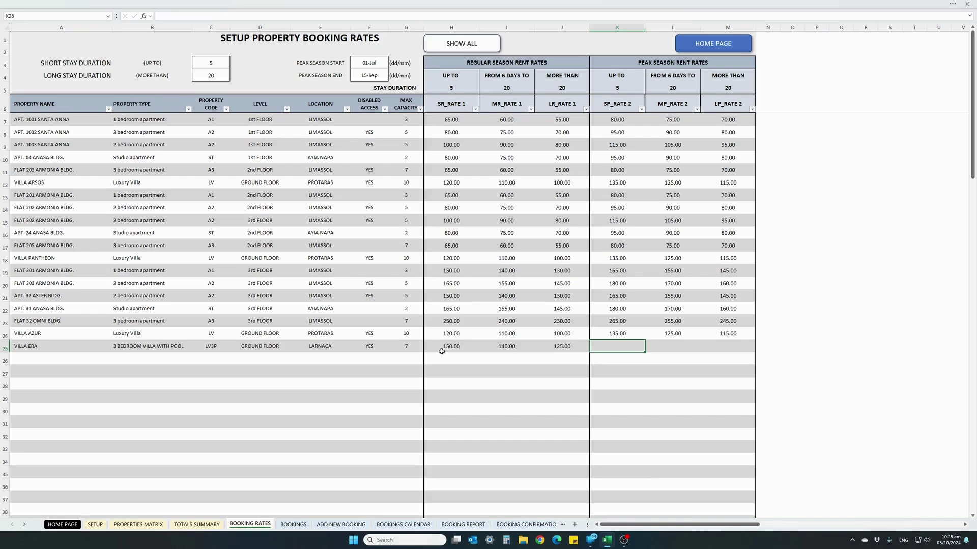
Enter VILLA ERA's peak season rates as 200 for short, 190 for medium and 175 for long stays.
{"action": "type", "text": "00"}
{"action": "key", "text": "Tab"}
{"action": "type", "text": "190"}
{"action": "key", "text": "Tab"}
{"action": "type", "text": "175"}
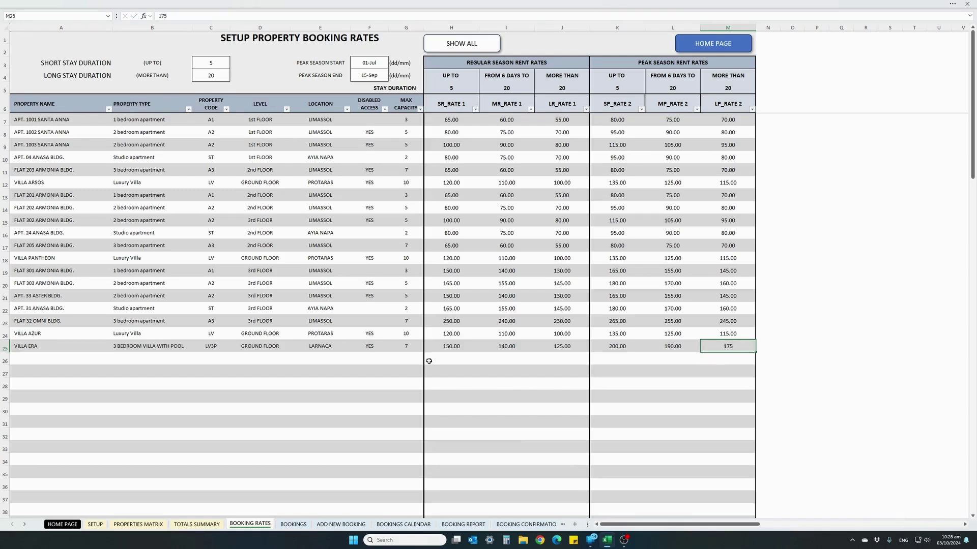
{"action": "key", "text": "ctrl+Return"}
Return to the home page and open the bookings calendar view.
{"action": "left_click", "coordinate": [470, 346]}
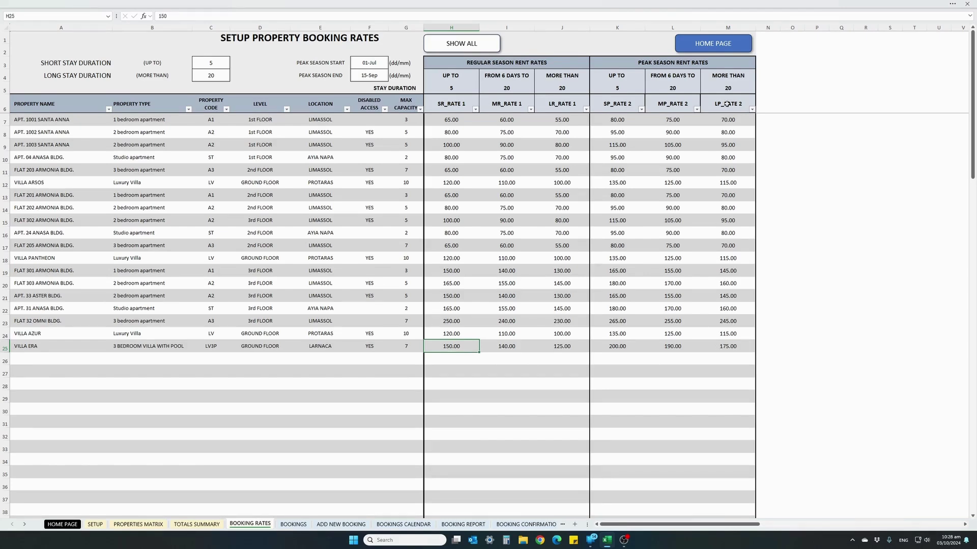
{"action": "left_click", "coordinate": [707, 47]}
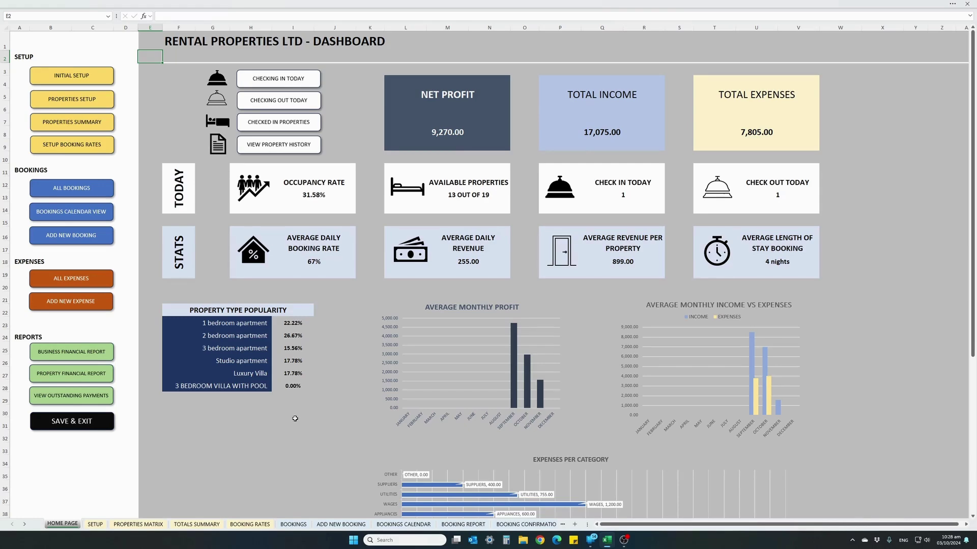
{"action": "left_click", "coordinate": [76, 218]}
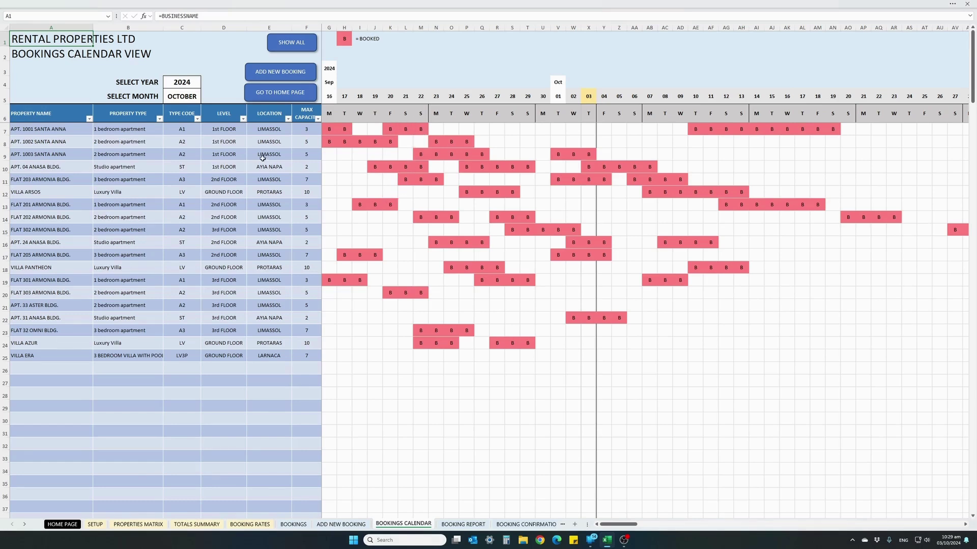
Switch the bookings calendar's year to 2023, and set it back to 2024.
{"action": "left_click", "coordinate": [179, 85]}
{"action": "left_click", "coordinate": [177, 91]}
{"action": "left_click", "coordinate": [178, 85]}
{"action": "left_click", "coordinate": [177, 90]}
{"action": "left_click", "coordinate": [178, 85]}
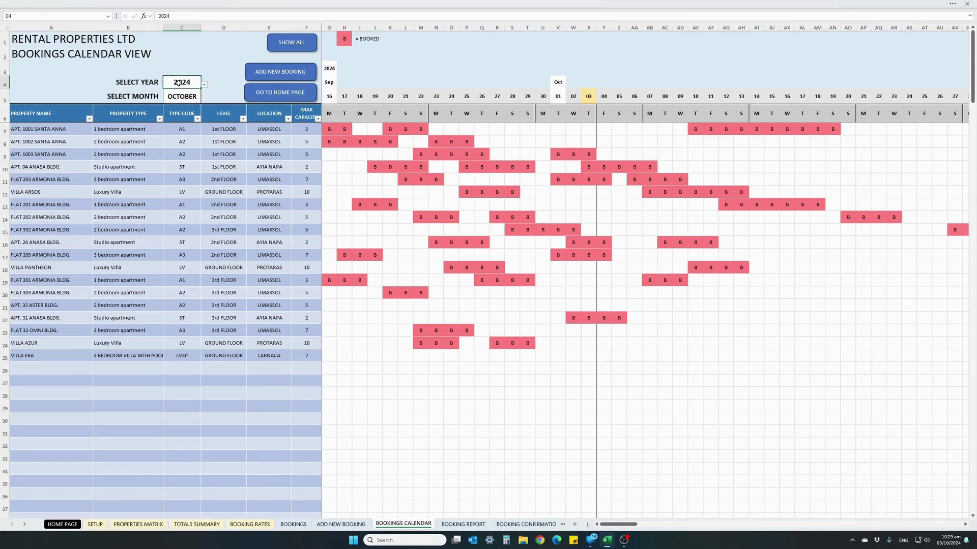
{"action": "left_click", "coordinate": [205, 86]}
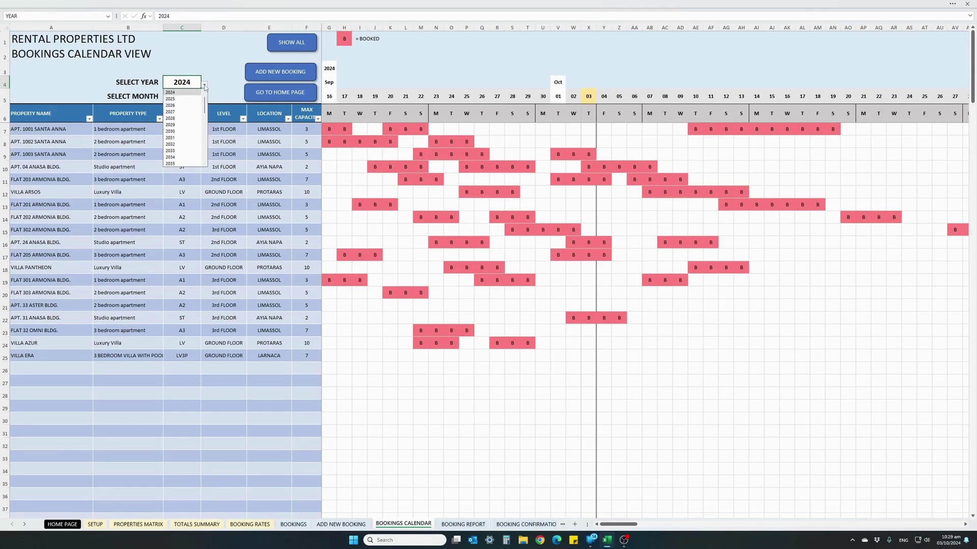
{"action": "left_click", "coordinate": [186, 92]}
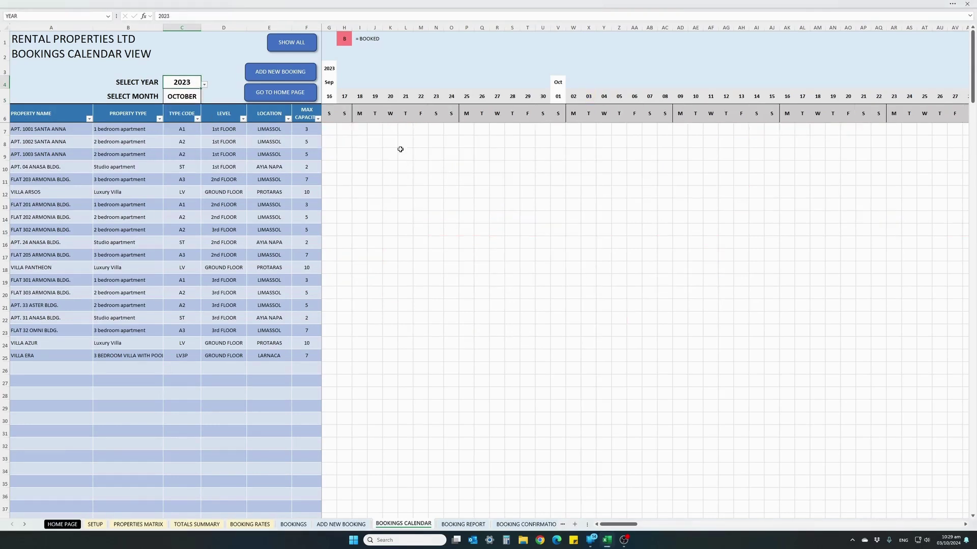
{"action": "left_click", "coordinate": [204, 85]}
{"action": "left_click", "coordinate": [191, 100]}
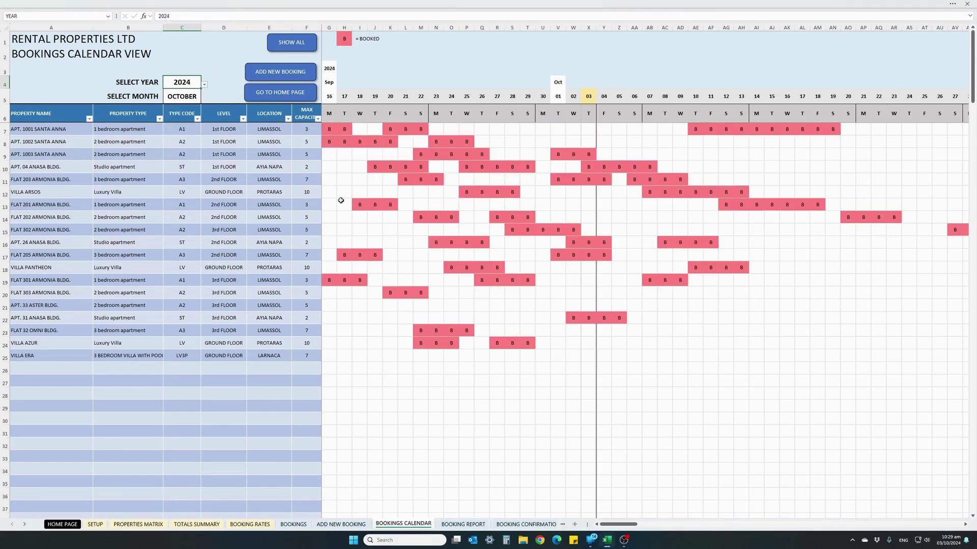
Examine the October bookings across the calendar, and set the month to SEPTEMBER to examine its booked days.
{"action": "left_click", "coordinate": [185, 95]}
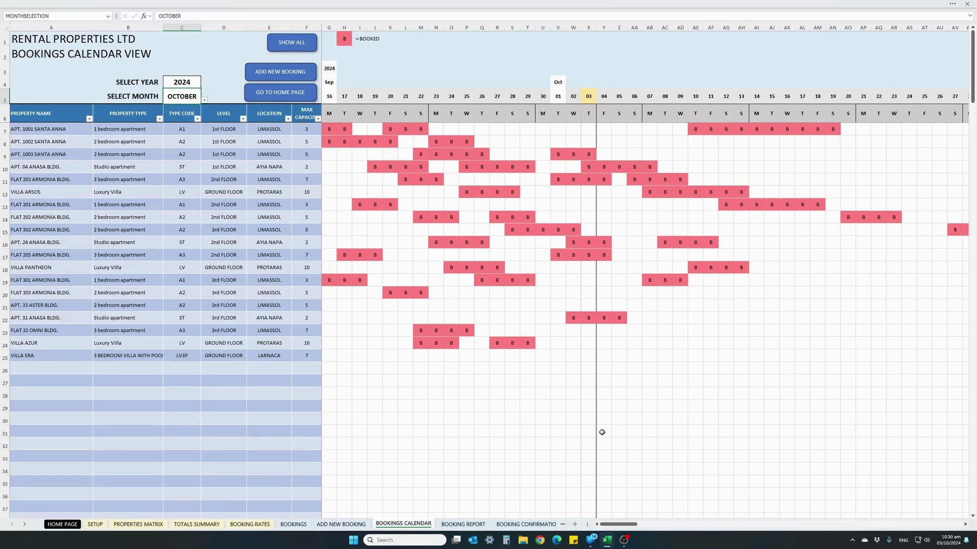
{"action": "left_click_drag", "start_coordinate": [610, 525], "coordinate": [635, 529]}
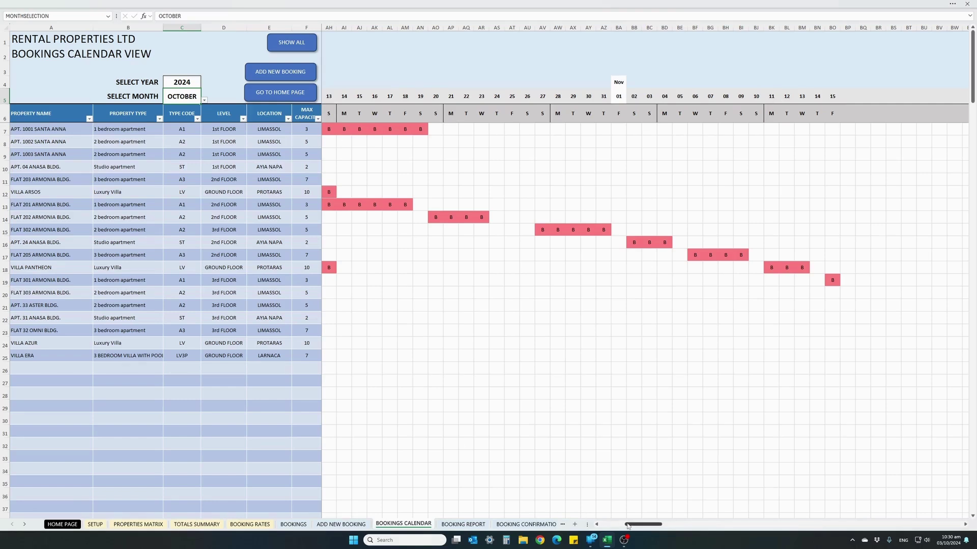
{"action": "left_click_drag", "start_coordinate": [630, 525], "coordinate": [605, 525]}
{"action": "left_click", "coordinate": [204, 101]}
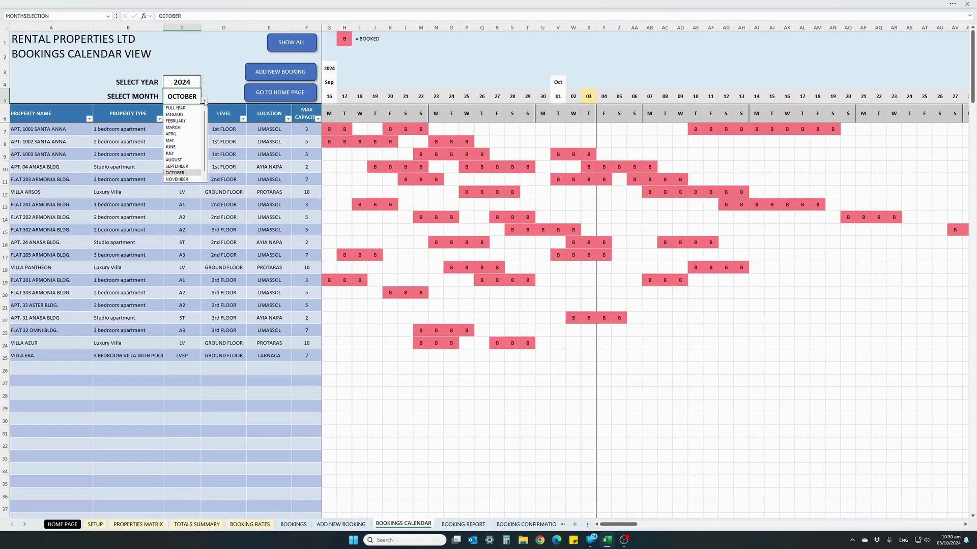
{"action": "left_click", "coordinate": [186, 166]}
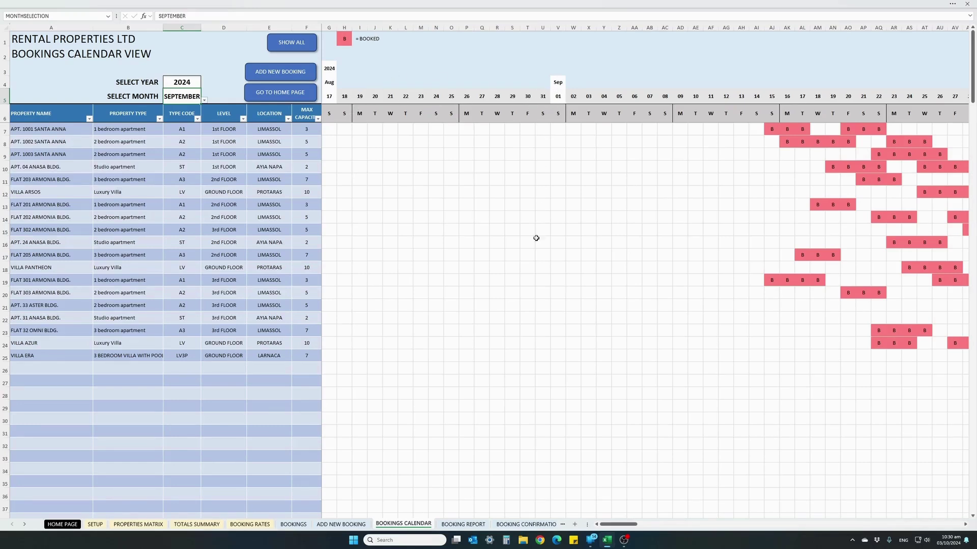
{"action": "left_click_drag", "start_coordinate": [614, 526], "coordinate": [648, 524]}
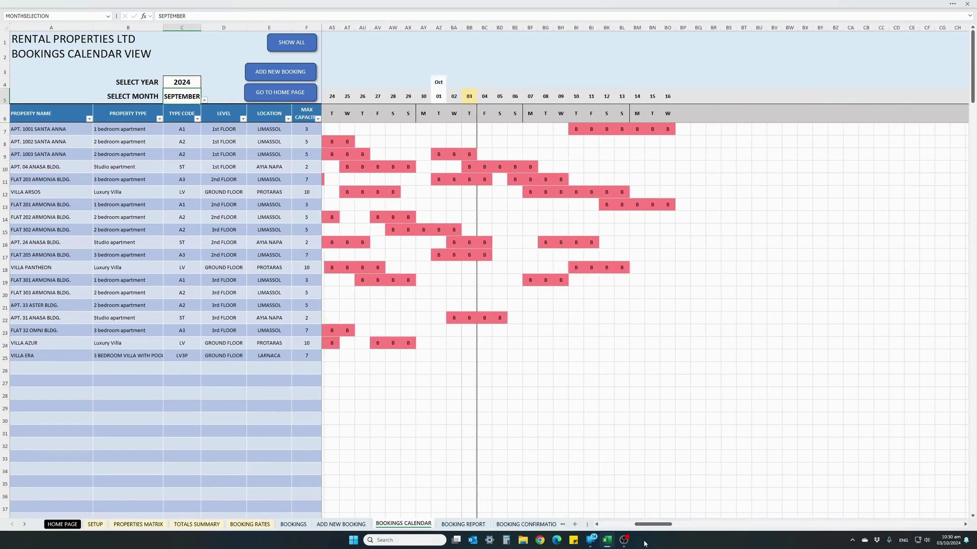
{"action": "left_click_drag", "start_coordinate": [645, 525], "coordinate": [607, 528]}
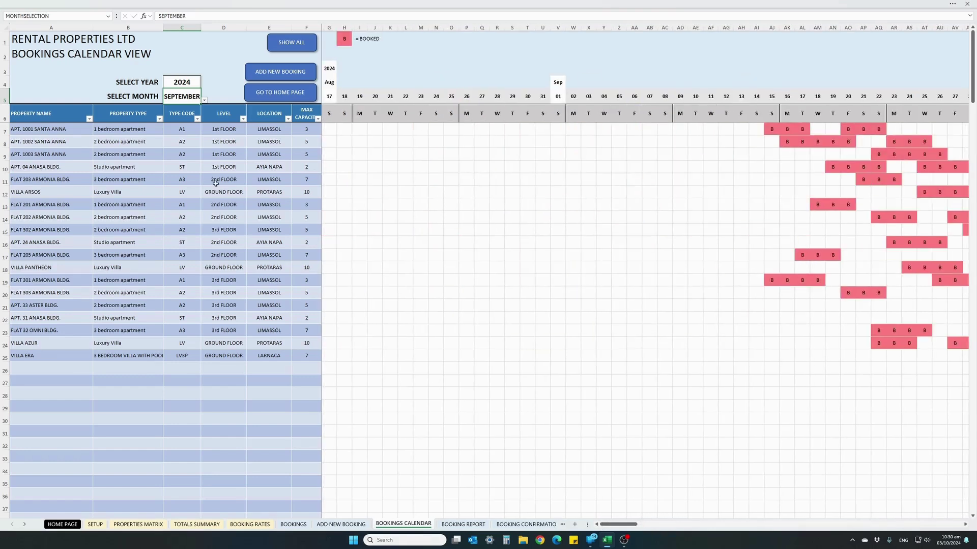
Switch the bookings calendar's month to FULL YEAR, and set it back to OCTOBER.
{"action": "left_click", "coordinate": [204, 101]}
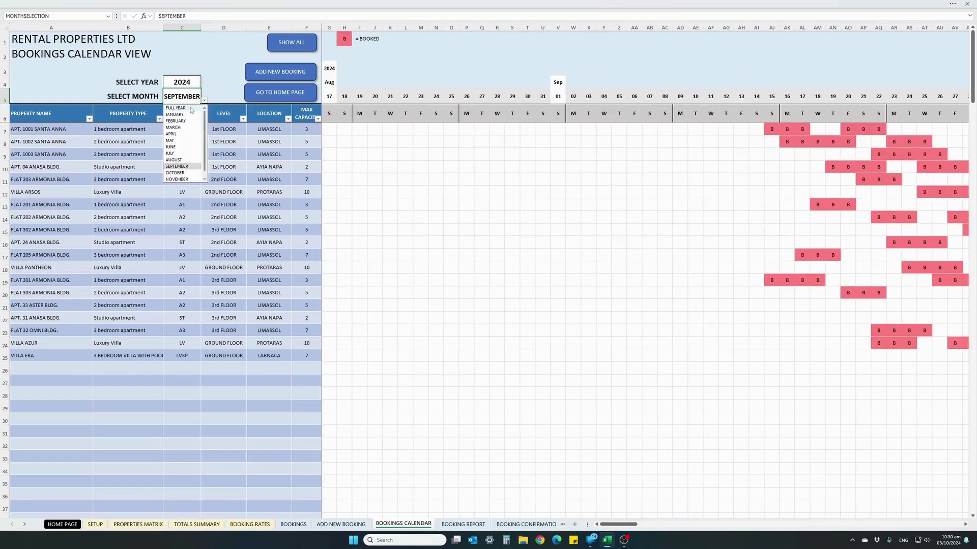
{"action": "left_click", "coordinate": [190, 108]}
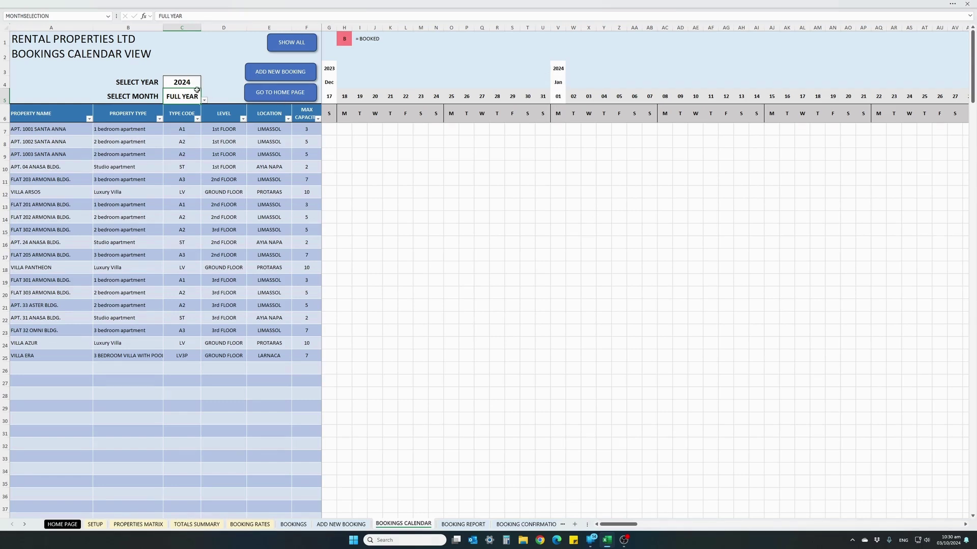
{"action": "left_click_drag", "start_coordinate": [625, 525], "coordinate": [552, 547]}
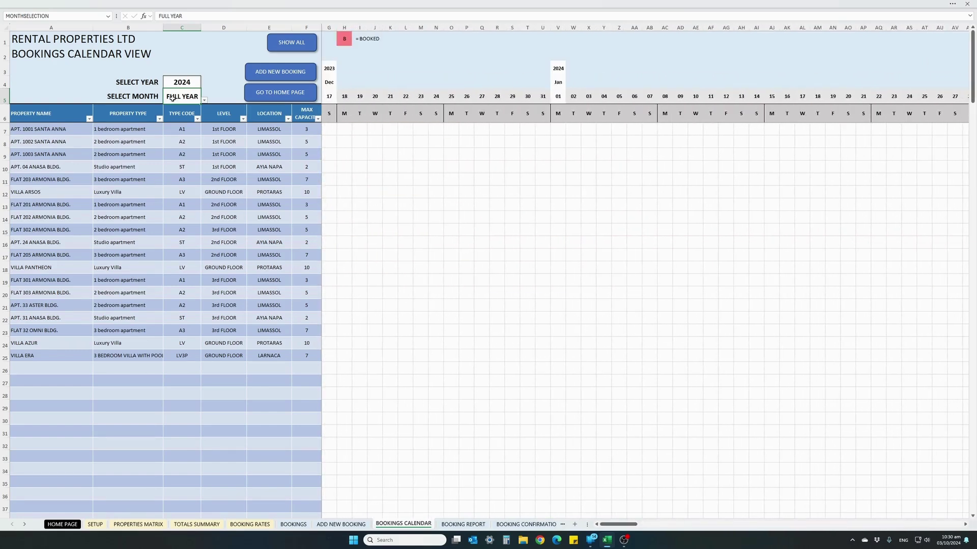
{"action": "left_click", "coordinate": [204, 101]}
{"action": "left_click", "coordinate": [189, 173]}
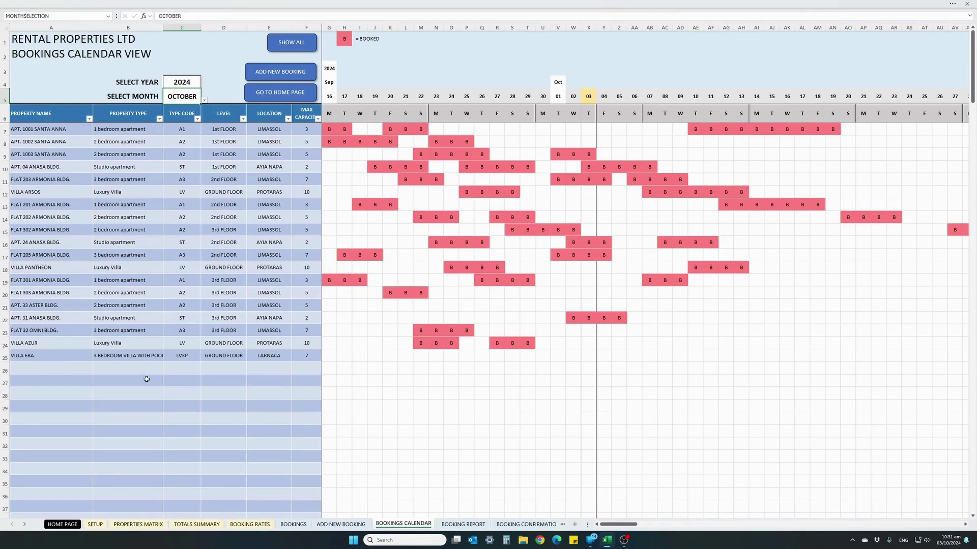
Filter the bookings calendar to properties located in LARNACA, and show all properties again.
{"action": "left_click", "coordinate": [289, 119]}
{"action": "left_click", "coordinate": [227, 219]}
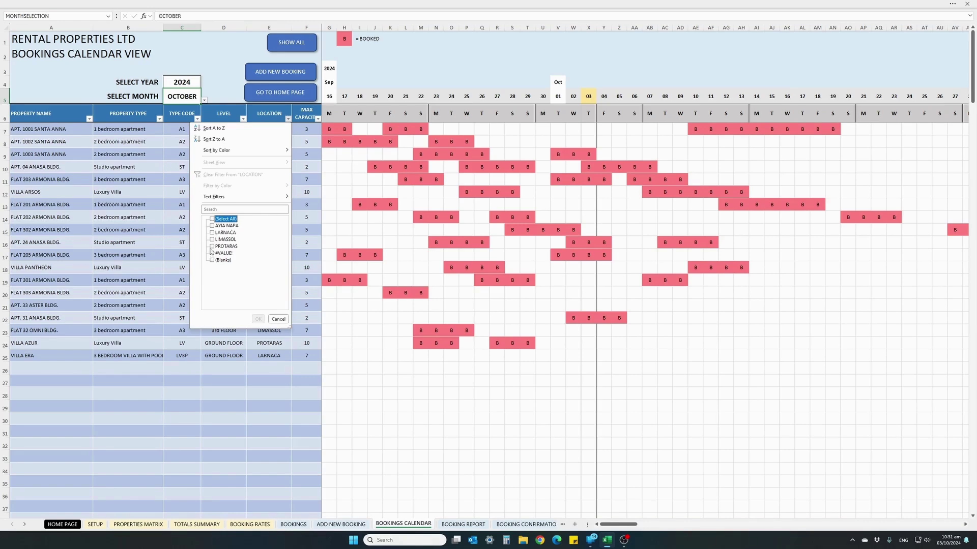
{"action": "left_click", "coordinate": [212, 233]}
{"action": "left_click", "coordinate": [258, 319]}
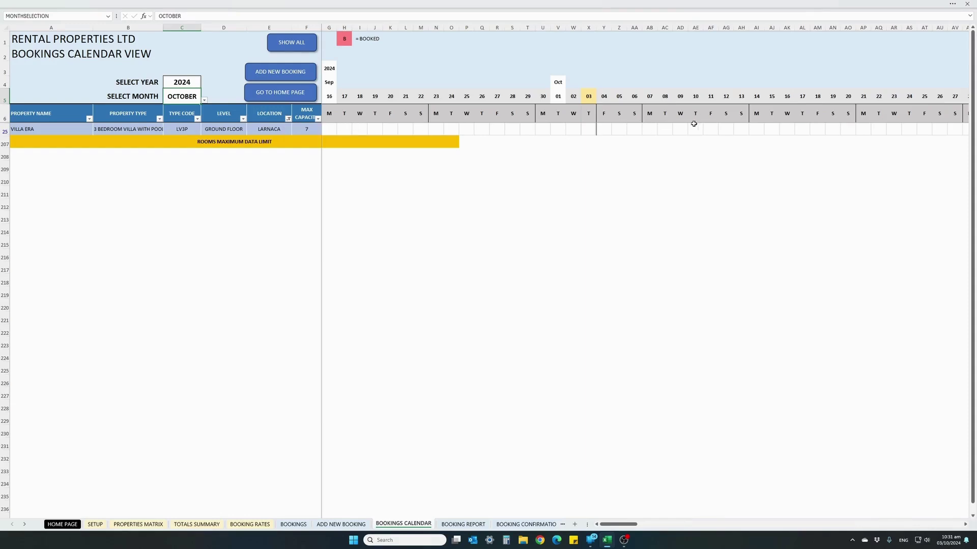
{"action": "left_click", "coordinate": [293, 44]}
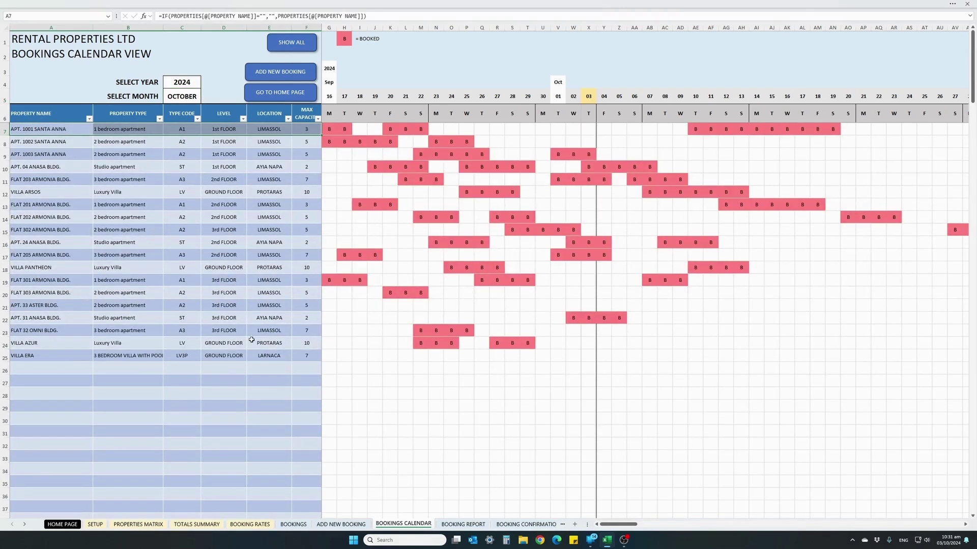
Examine VILLA ERA's availability around 3 October and open the new booking form from the calendar.
{"action": "left_click", "coordinate": [38, 359]}
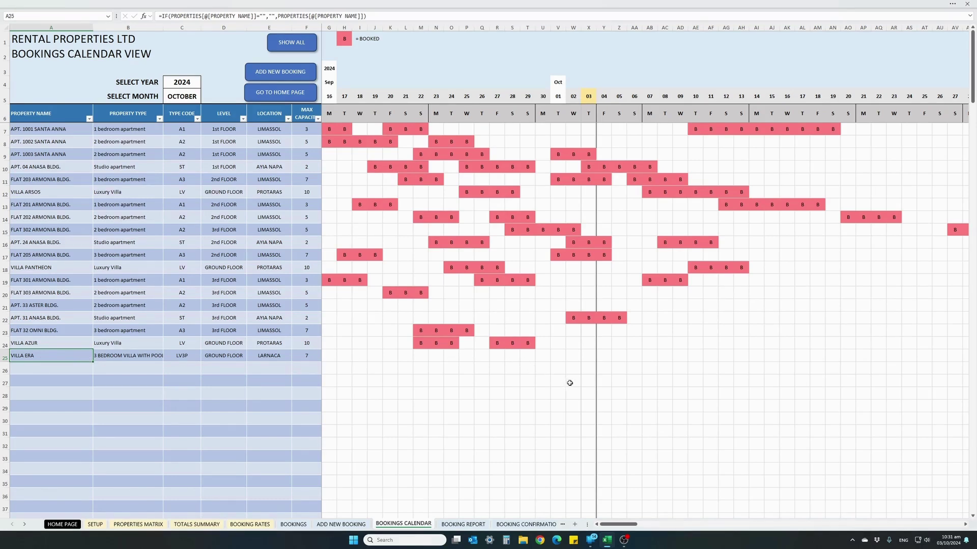
{"action": "left_click", "coordinate": [587, 369]}
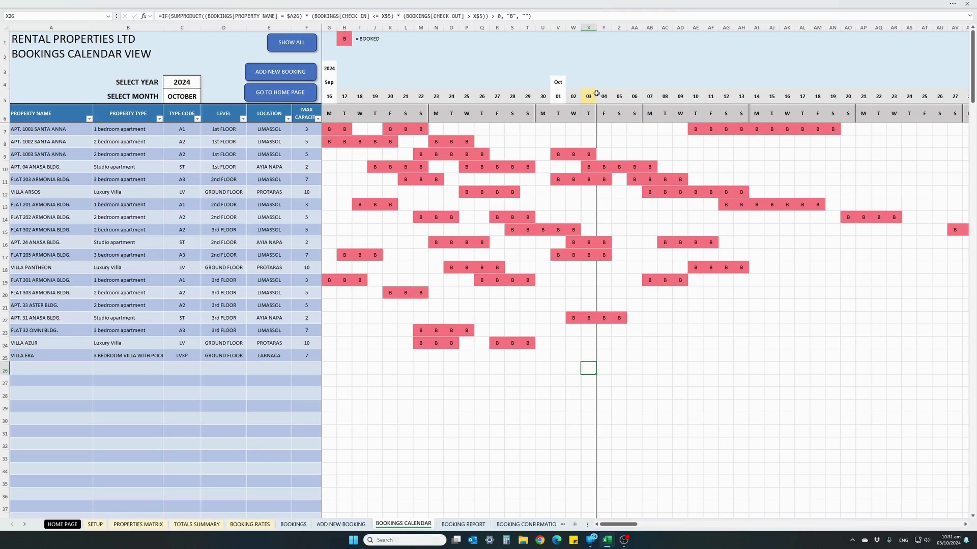
{"action": "left_click", "coordinate": [259, 72]}
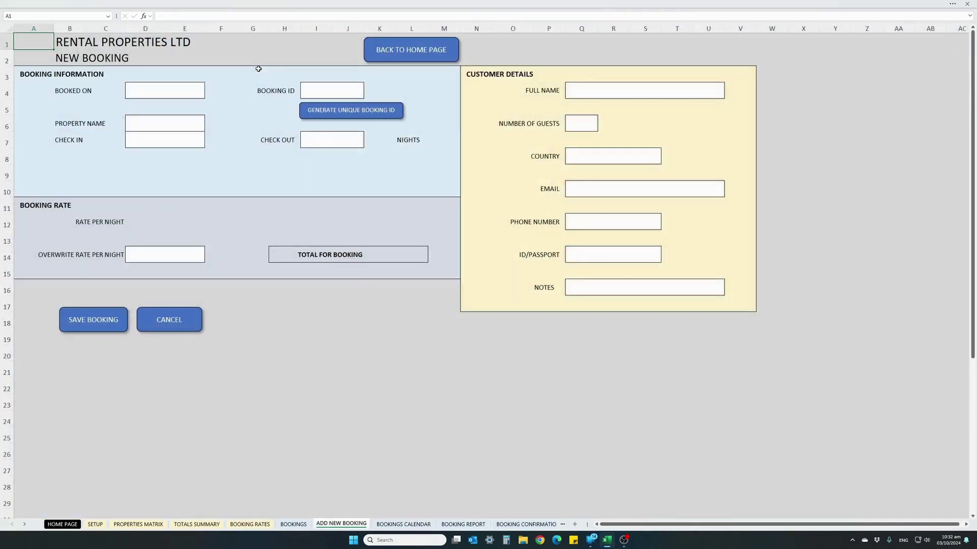
Set the new booking's booked-on date to 01/10/2024 and generate a unique booking ID.
{"action": "left_click", "coordinate": [172, 90]}
{"action": "type", "text": "01/10/2024"}
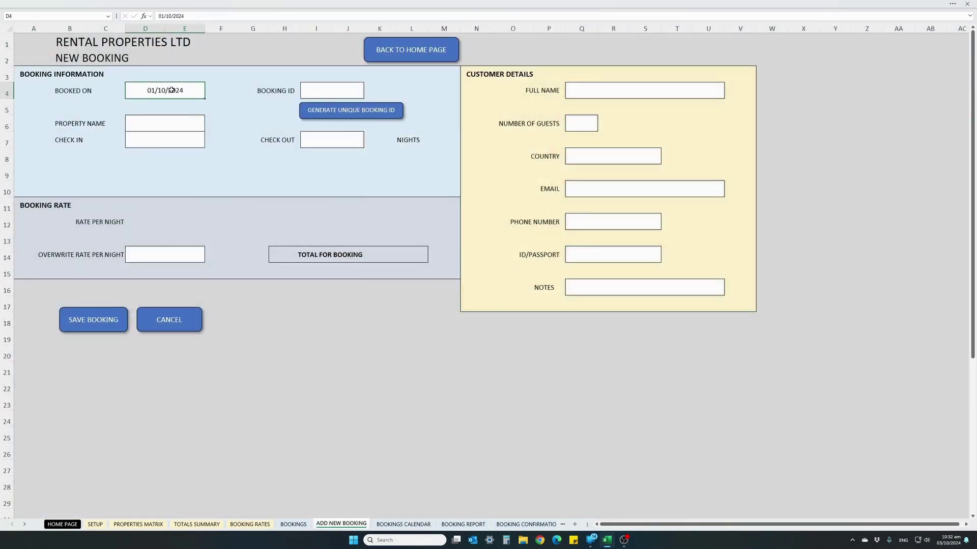
{"action": "left_click", "coordinate": [308, 90]}
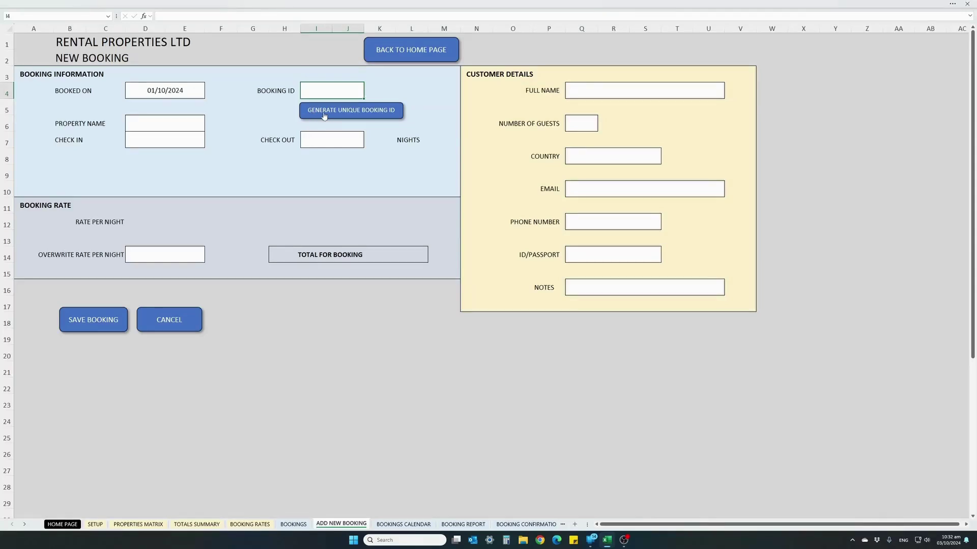
{"action": "left_click", "coordinate": [341, 116]}
Choose VILLA ERA as the property name for the new booking.
{"action": "left_click", "coordinate": [181, 127]}
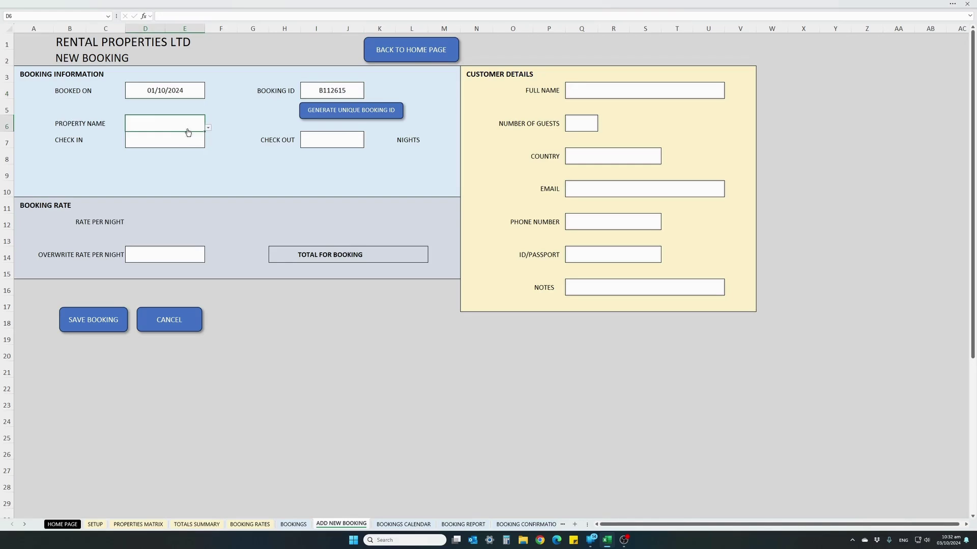
{"action": "left_click", "coordinate": [208, 130]}
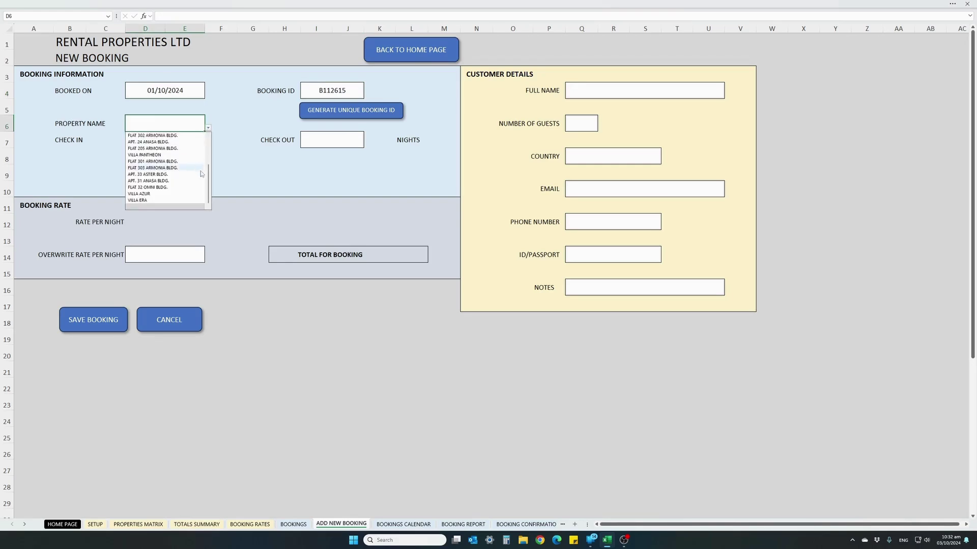
{"action": "scroll", "coordinate": [207, 193], "scroll_direction": "up", "scroll_amount": 1}
{"action": "scroll", "coordinate": [208, 196], "scroll_direction": "down", "scroll_amount": 1}
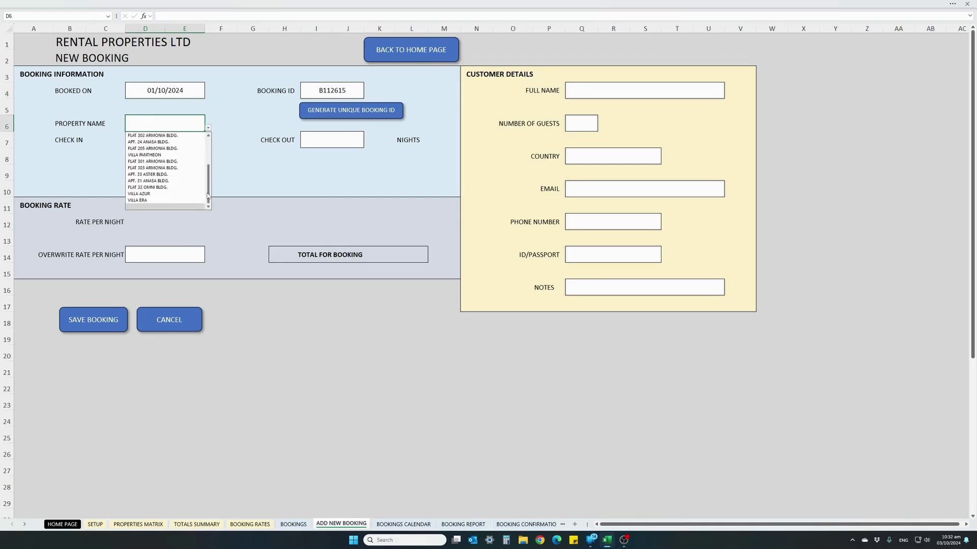
{"action": "left_click", "coordinate": [142, 200]}
Set the booking's check-in date to 3/10 and its check-out date to 8/10.
{"action": "left_click", "coordinate": [164, 142]}
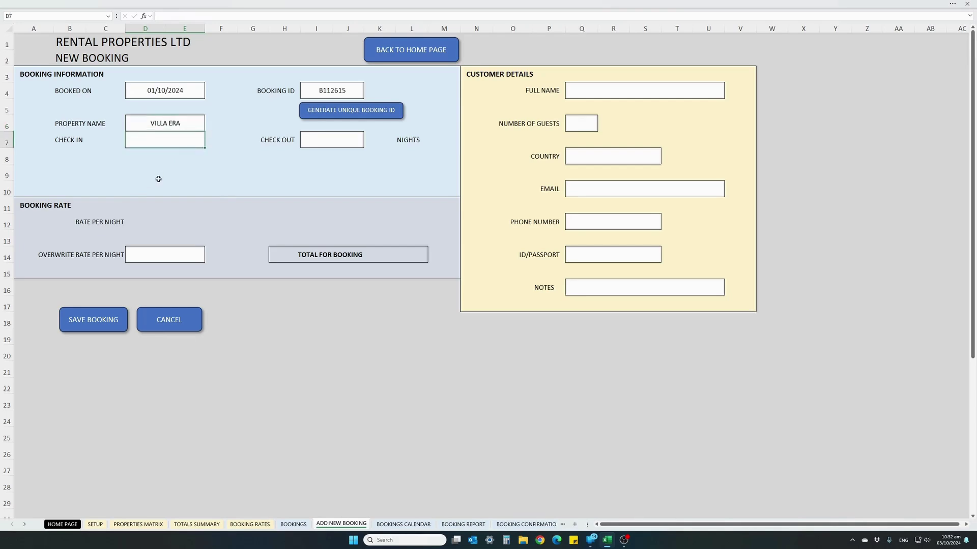
{"action": "type", "text": "3/10"}
{"action": "key", "text": "Tab"}
{"action": "key", "text": "Tab"}
{"action": "key", "text": "Tab"}
{"action": "key", "text": "Tab"}
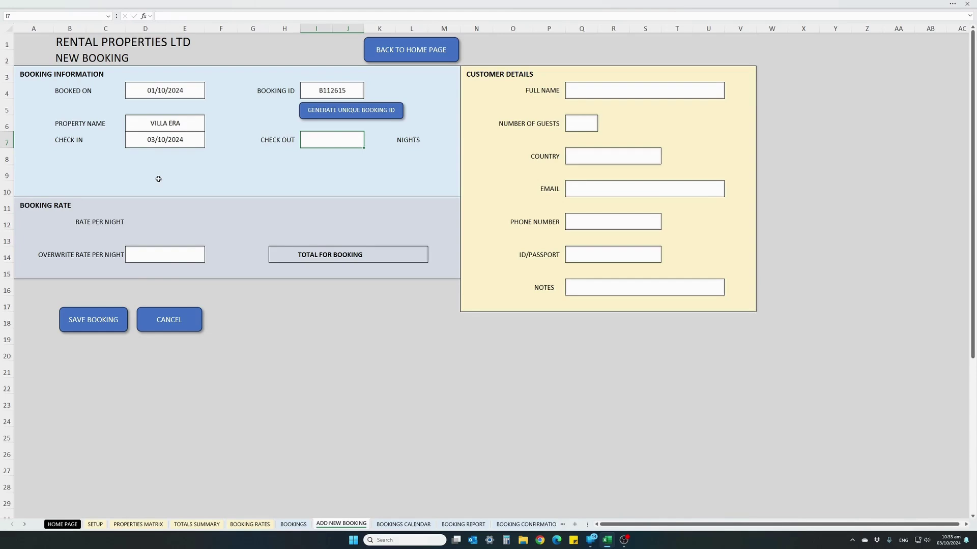
{"action": "type", "text": "8/10"}
{"action": "key", "text": "Return"}
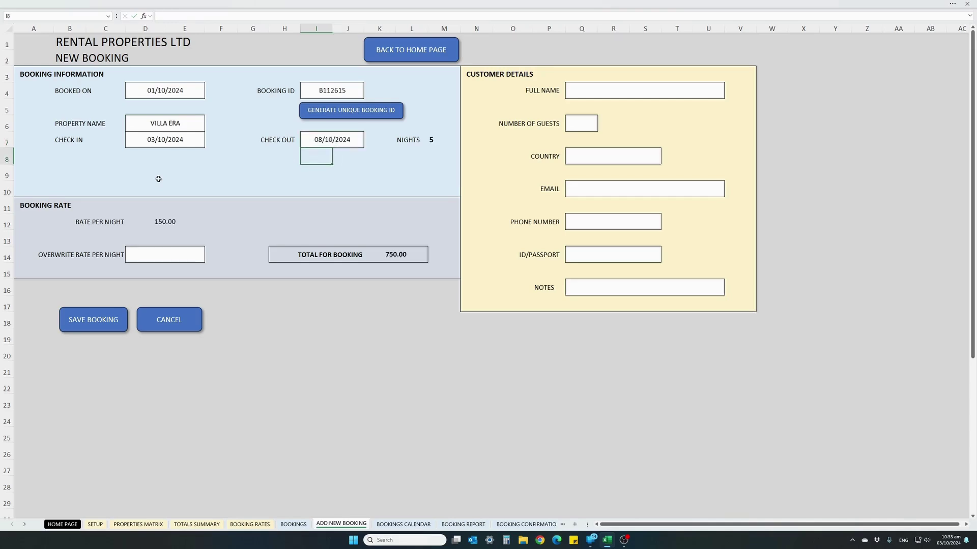
Examine the calculated number of nights and the rate per night for the new booking.
{"action": "left_click", "coordinate": [436, 149]}
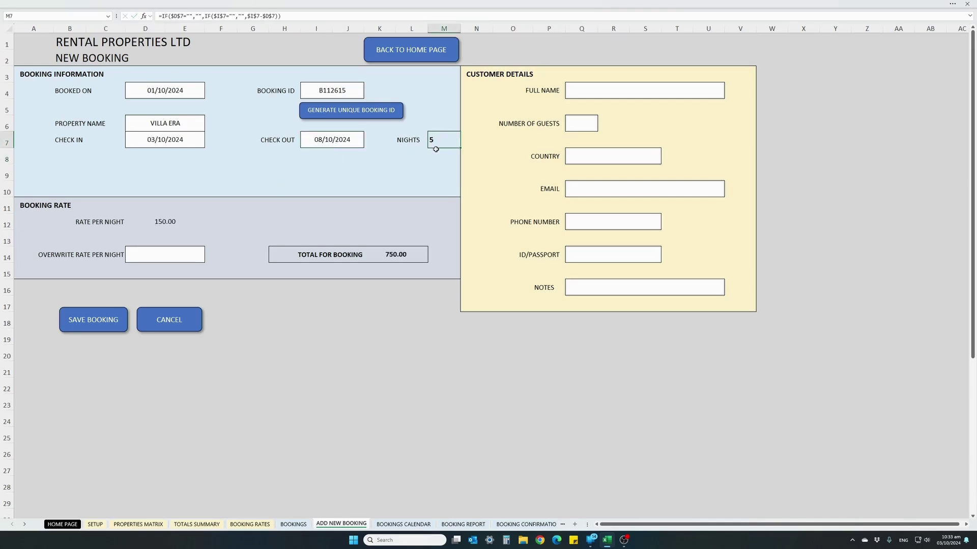
{"action": "left_click", "coordinate": [146, 222]}
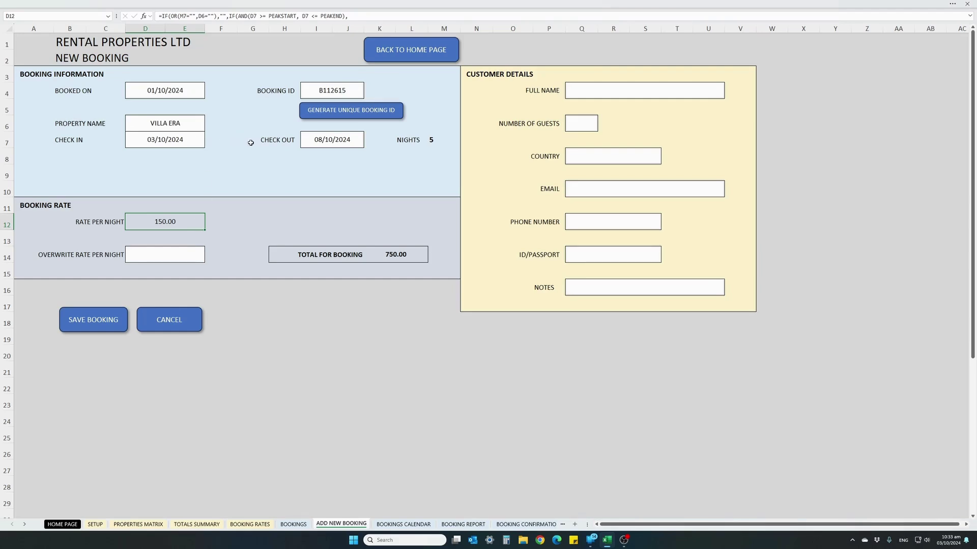
{"action": "left_click", "coordinate": [426, 142]}
{"action": "left_click", "coordinate": [430, 141]}
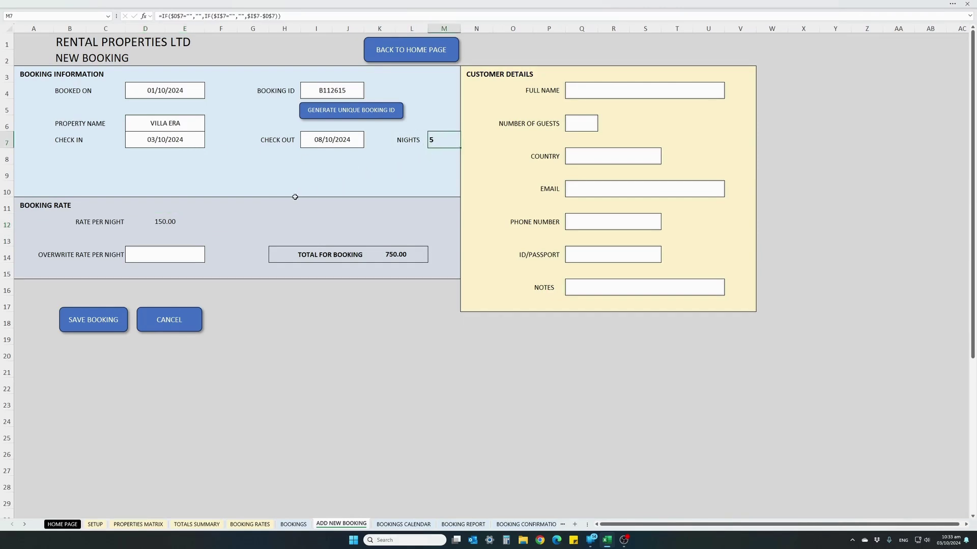
Review the new booking's rate per night against its check-in date, check-out date and number of nights.
{"action": "left_click", "coordinate": [184, 224]}
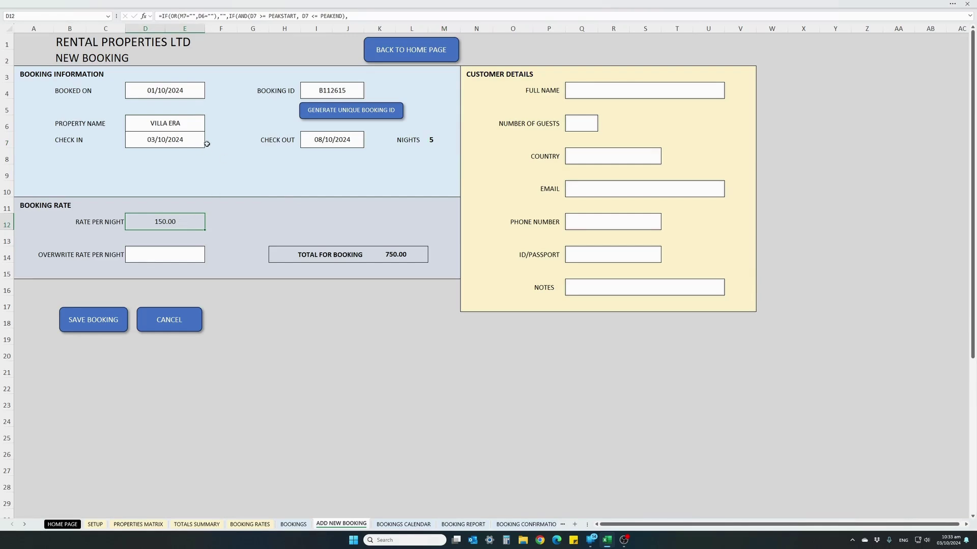
{"action": "left_click", "coordinate": [435, 141]}
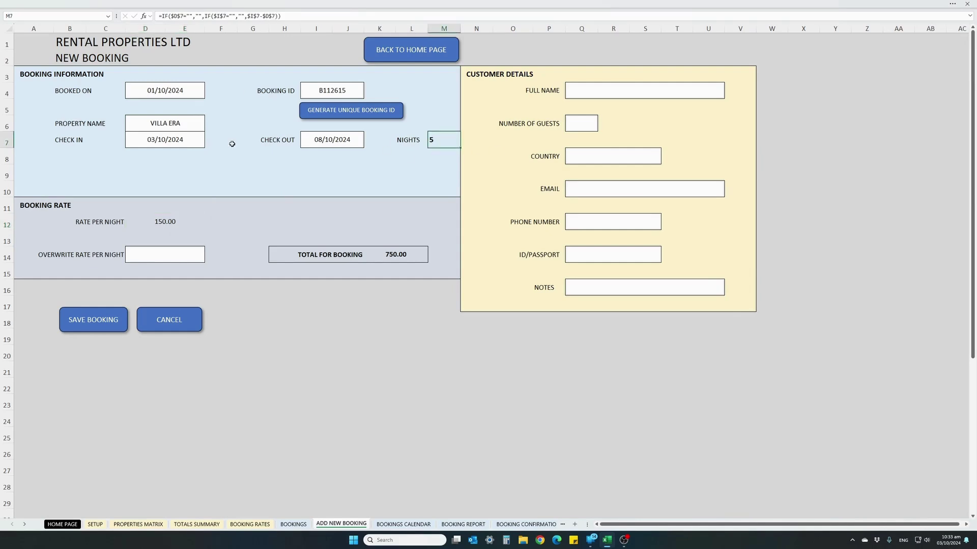
{"action": "left_click", "coordinate": [163, 135]}
{"action": "left_click", "coordinate": [346, 136]}
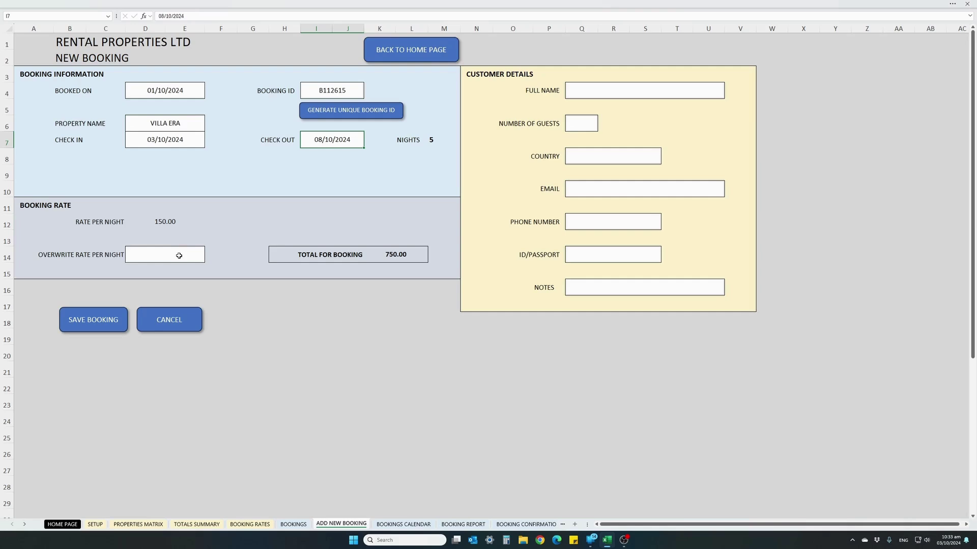
{"action": "left_click", "coordinate": [188, 219]}
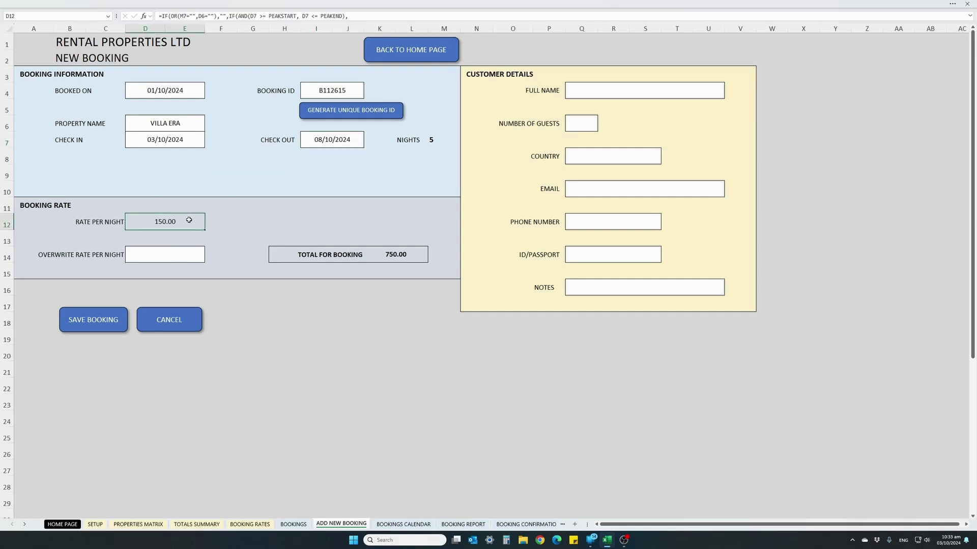
Overwrite the new booking's rate per night with 100 and check the total for the booking.
{"action": "left_click", "coordinate": [173, 255]}
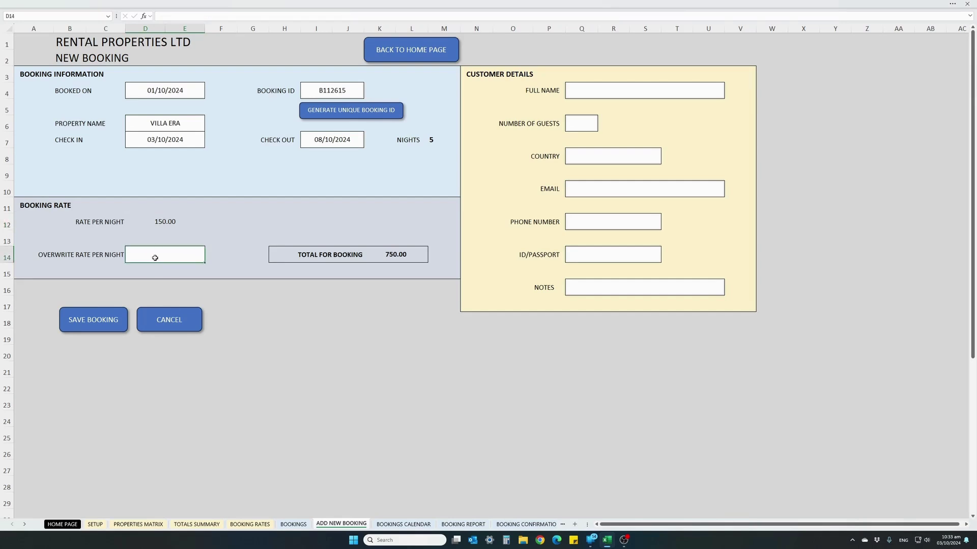
{"action": "type", "text": "100"}
{"action": "key", "text": "Return"}
{"action": "left_click", "coordinate": [139, 257]}
{"action": "left_click", "coordinate": [407, 264]}
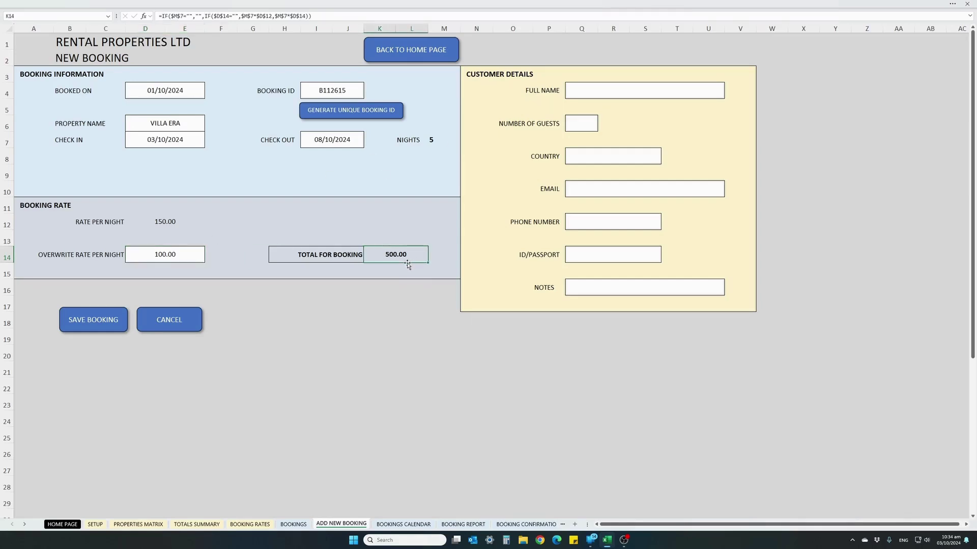
Enter the customer's full name, with 5 as the number of guests and UK as the country.
{"action": "left_click", "coordinate": [586, 92]}
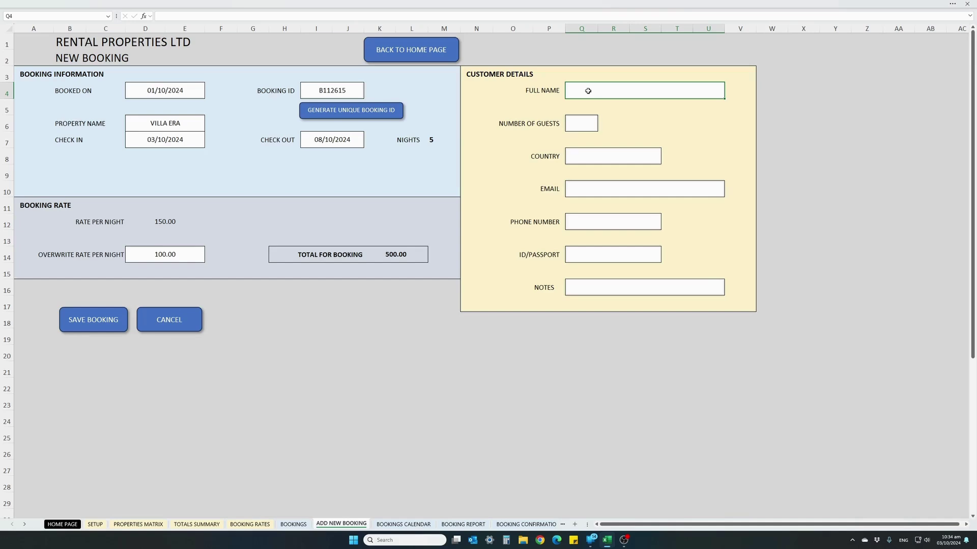
{"action": "type", "text": "GUEST NAME"}
{"action": "left_click", "coordinate": [580, 127]}
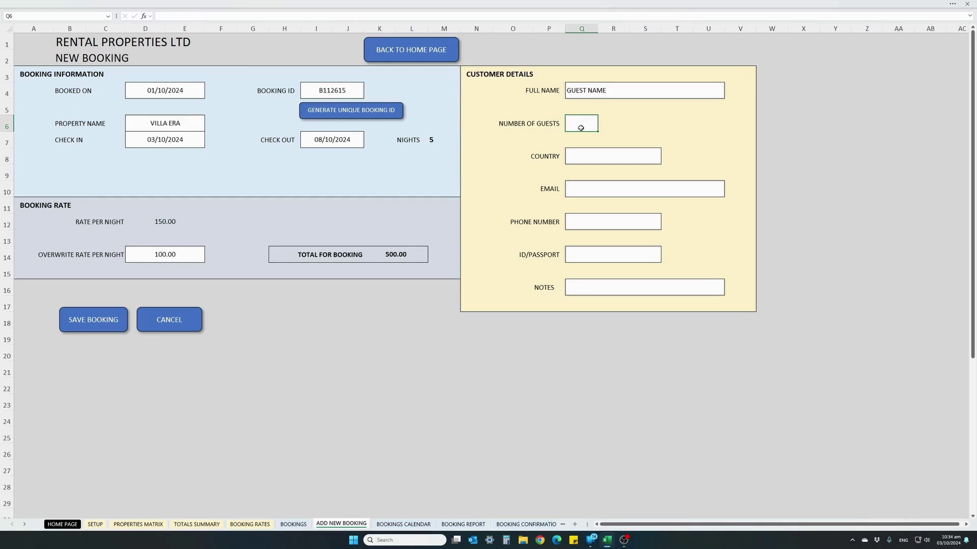
{"action": "type", "text": "5"}
{"action": "left_click", "coordinate": [585, 158]}
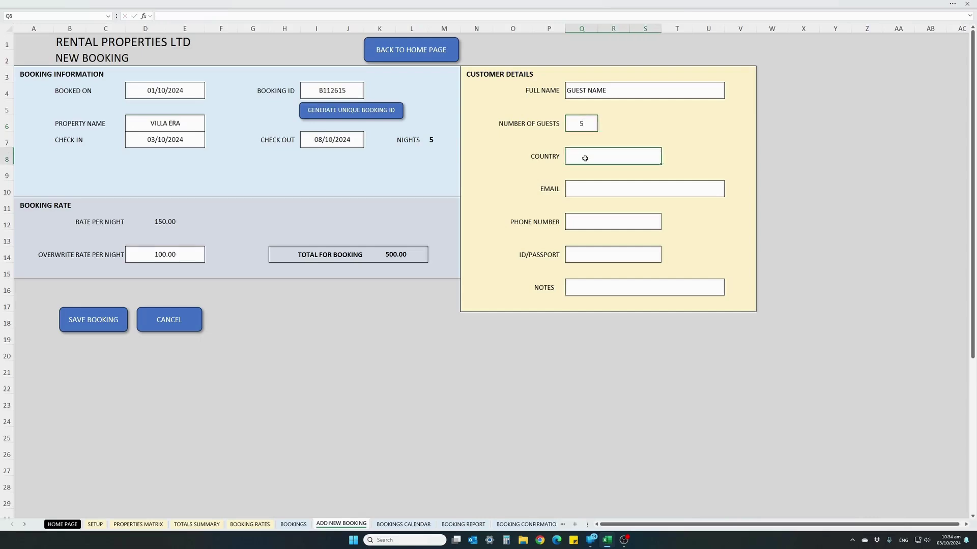
{"action": "type", "text": "UK"}
Fill in the customer's email address and phone number.
{"action": "left_click", "coordinate": [583, 192]}
{"action": "type", "text": "EMAIL"}
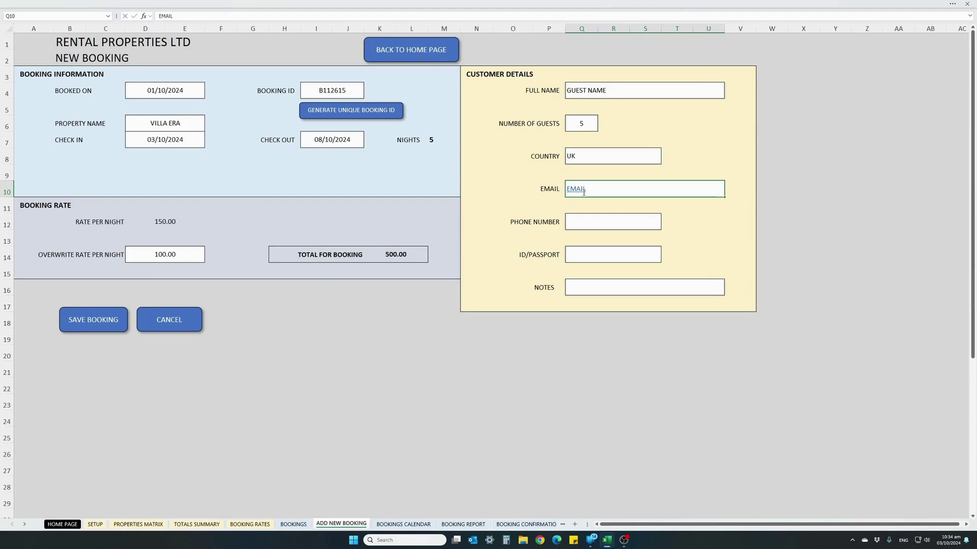
{"action": "type", "text": "@EMAIL.COM"}
{"action": "key", "text": "Return"}
{"action": "type", "text": "123456"}
{"action": "key", "text": "Return"}
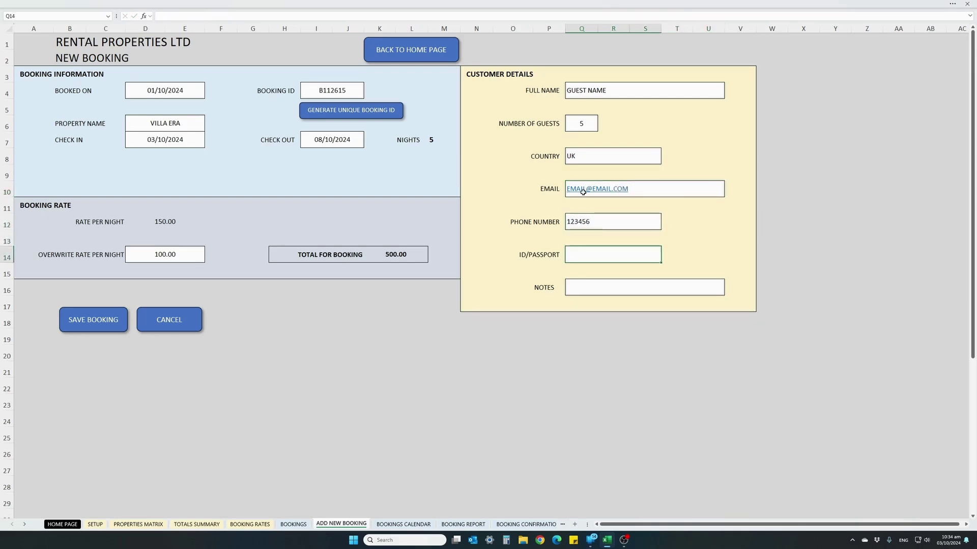
Fill in the customer's ID/passport number and the notes SPECIAL NOTES, and save the booking.
{"action": "type", "text": "789456"}
{"action": "key", "text": "Return"}
{"action": "key", "text": "Return"}
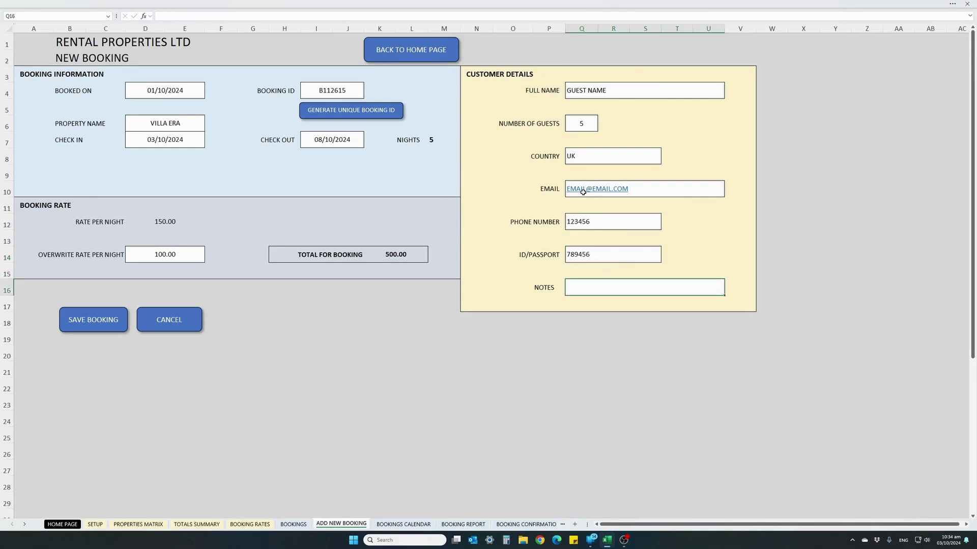
{"action": "type", "text": "SPECIAL NOTES"}
{"action": "left_click", "coordinate": [108, 320]}
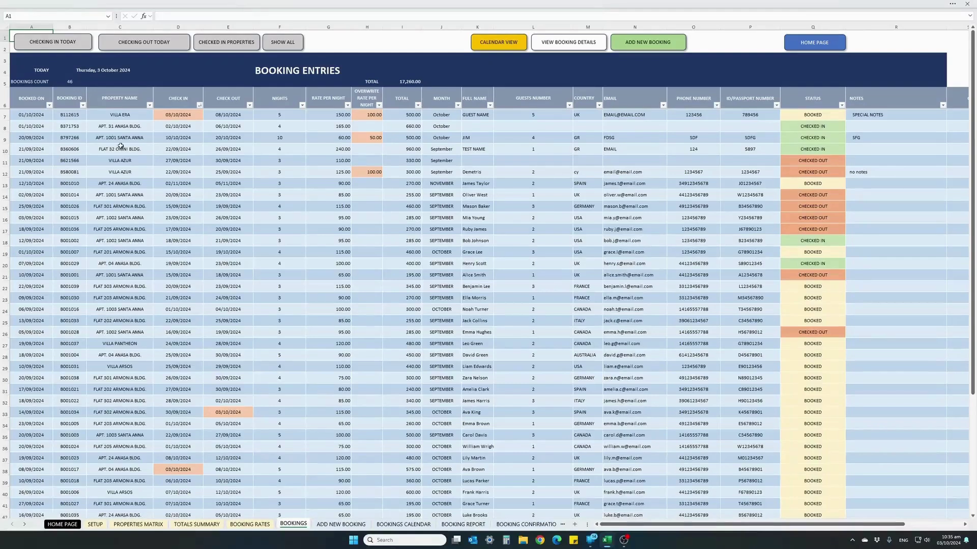
Examine the new VILLA ERA entry's booking date, ID, property, stay dates, nights, rates and total in the bookings list.
{"action": "left_click", "coordinate": [36, 115]}
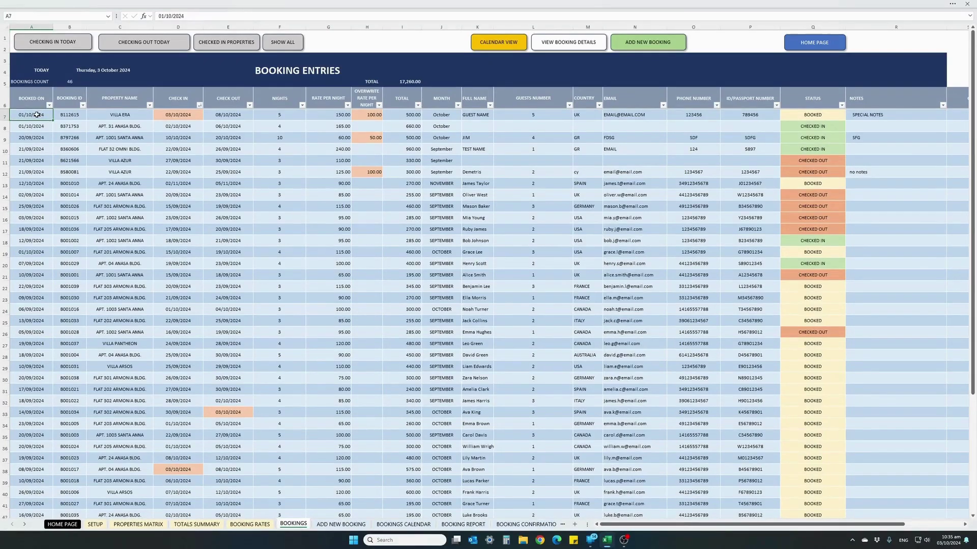
{"action": "left_click", "coordinate": [62, 114]}
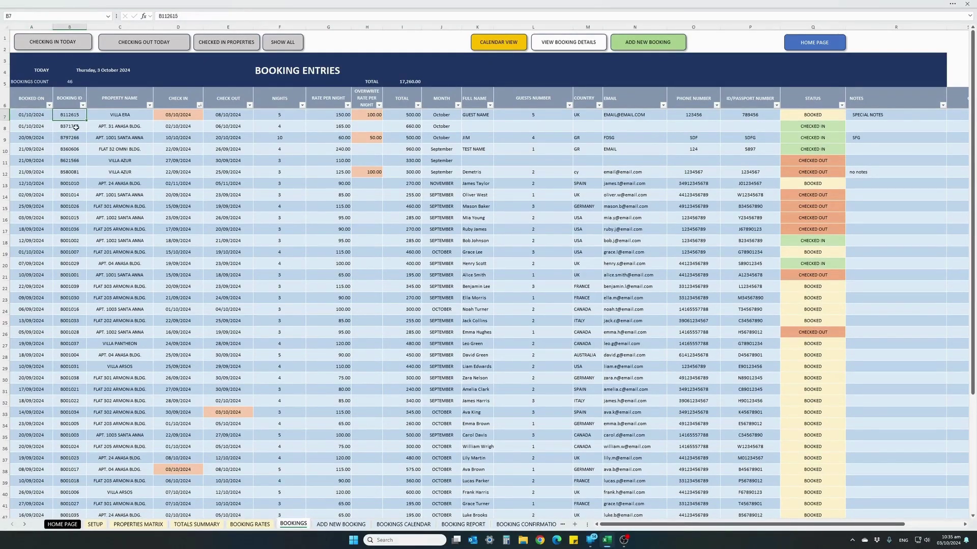
{"action": "left_click", "coordinate": [102, 117]}
{"action": "left_click", "coordinate": [173, 116]}
{"action": "left_click", "coordinate": [229, 118]}
{"action": "left_click", "coordinate": [186, 117]}
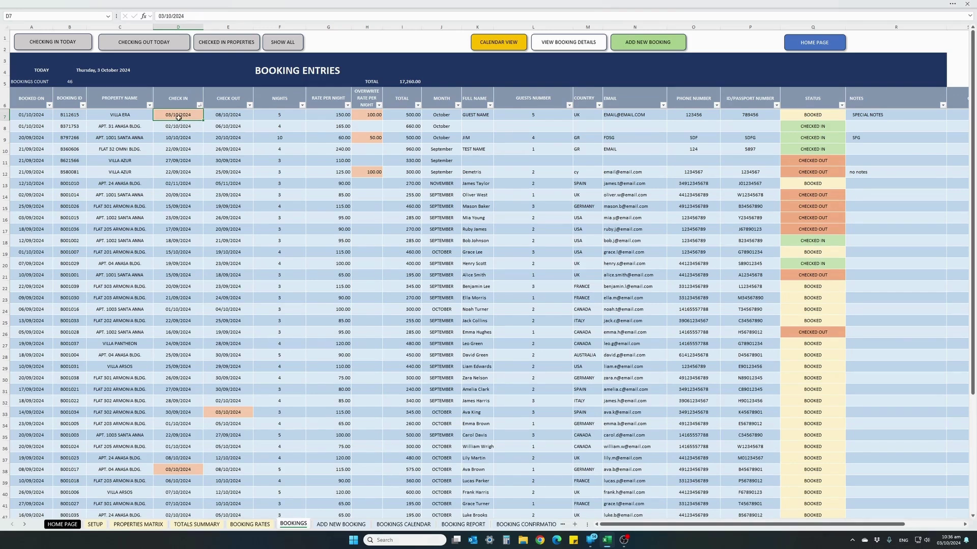
{"action": "left_click", "coordinate": [178, 129]}
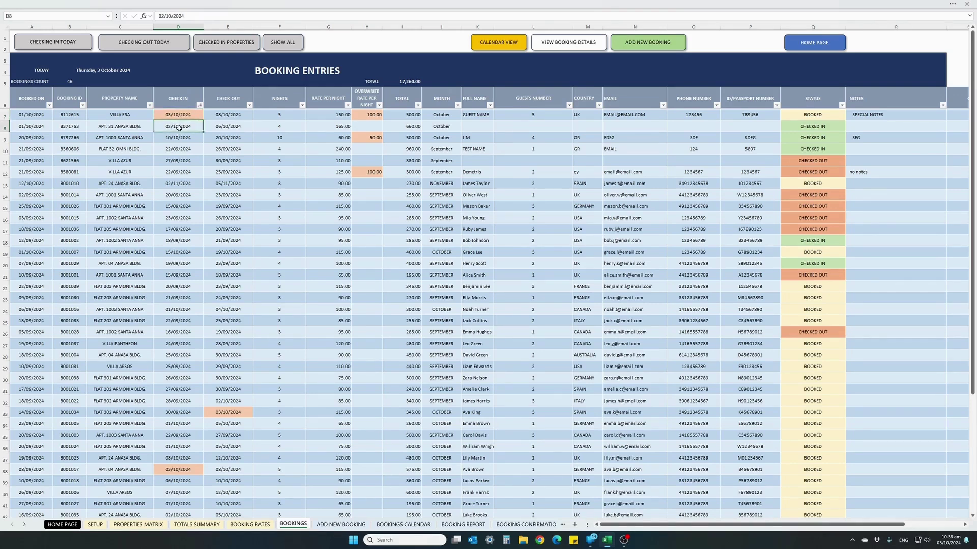
{"action": "left_click", "coordinate": [196, 116]}
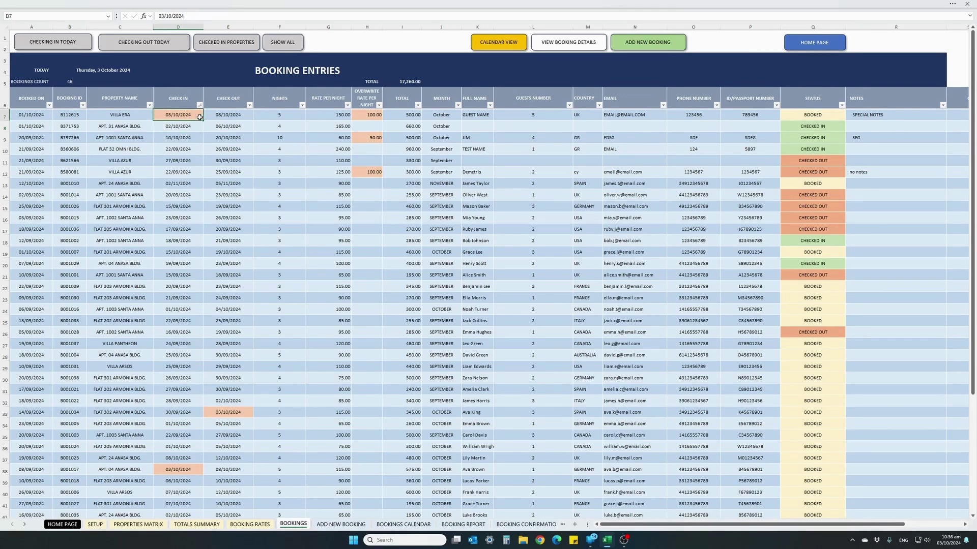
{"action": "left_click", "coordinate": [260, 116]}
{"action": "left_click", "coordinate": [314, 120]}
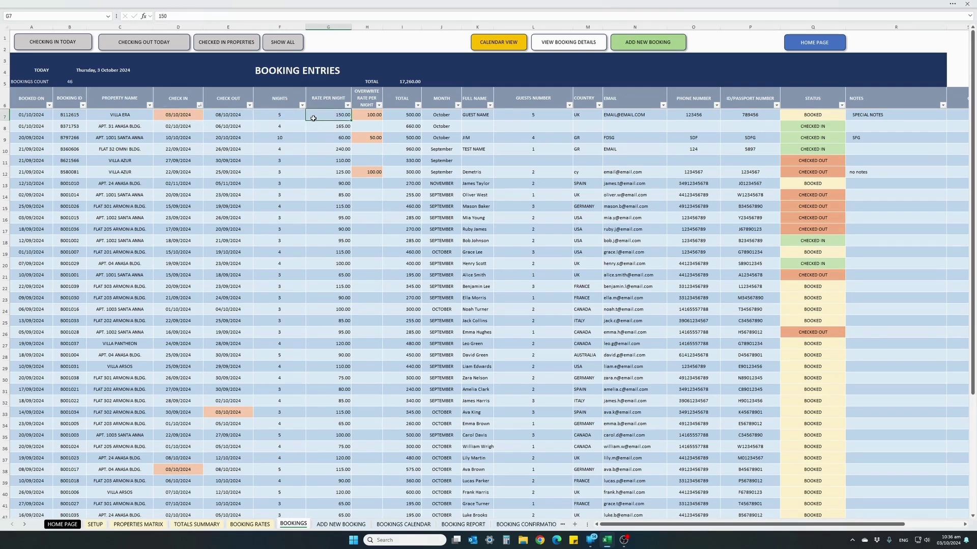
{"action": "left_click", "coordinate": [356, 118]}
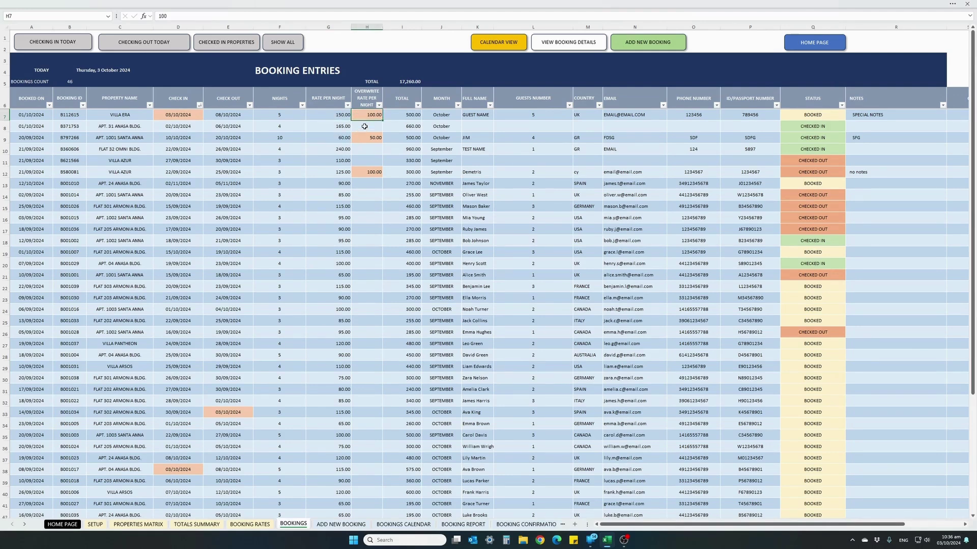
{"action": "left_click", "coordinate": [390, 118]}
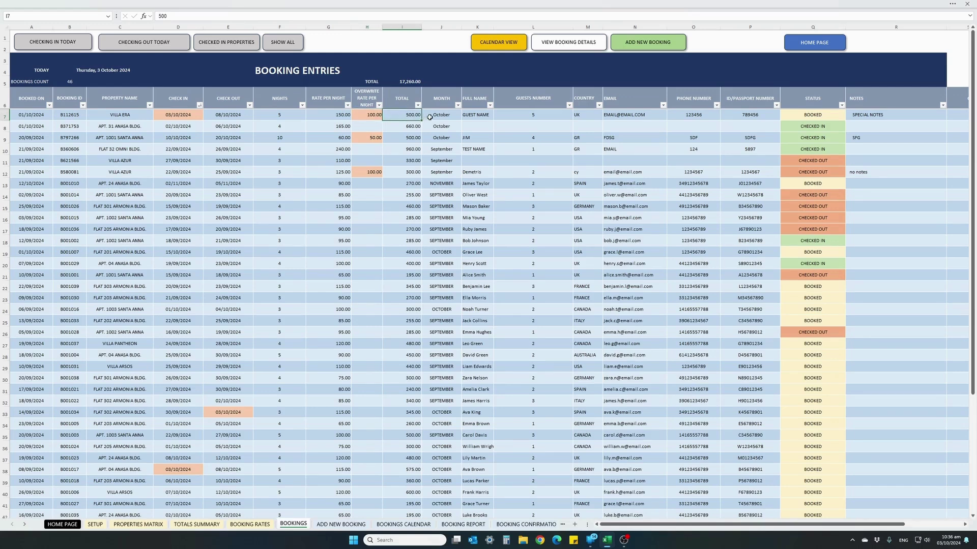
Examine the VILLA ERA entry's guest details, status and notes, and the charges and payment columns of the bookings list.
{"action": "left_click", "coordinate": [469, 116]}
{"action": "left_click", "coordinate": [516, 118]}
{"action": "left_click", "coordinate": [585, 116]}
{"action": "left_click", "coordinate": [644, 121]}
{"action": "left_click", "coordinate": [678, 117]}
{"action": "left_click", "coordinate": [733, 118]}
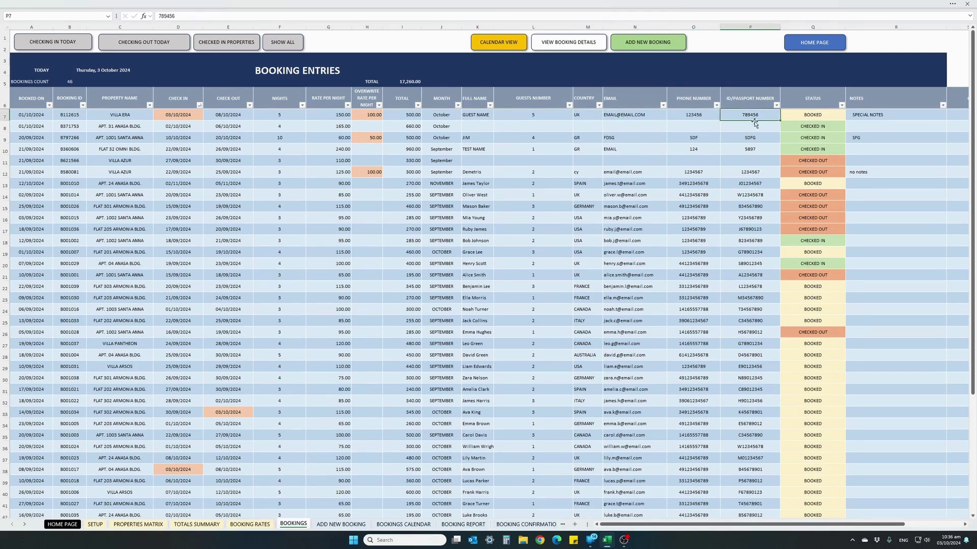
{"action": "left_click", "coordinate": [796, 113]}
{"action": "left_click", "coordinate": [898, 116]}
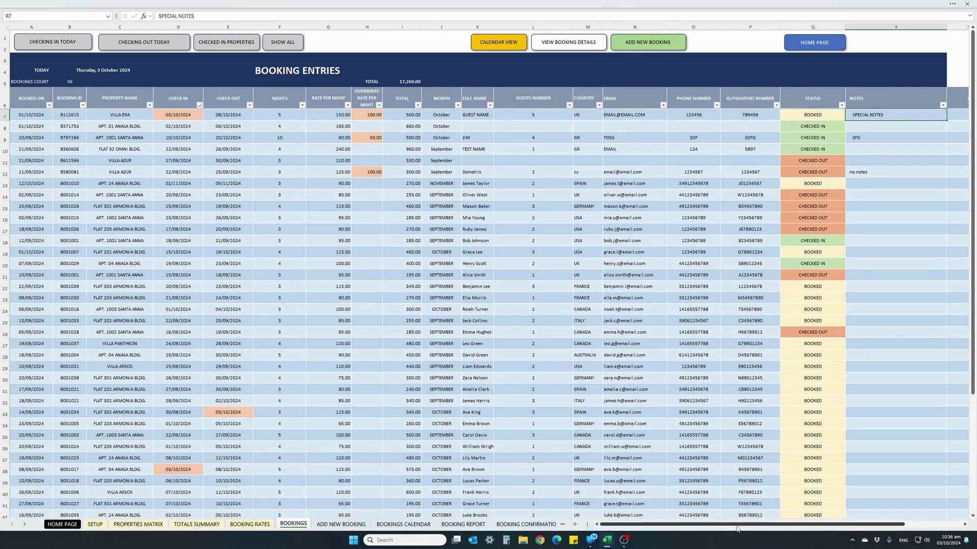
{"action": "left_click_drag", "start_coordinate": [733, 524], "coordinate": [789, 524]}
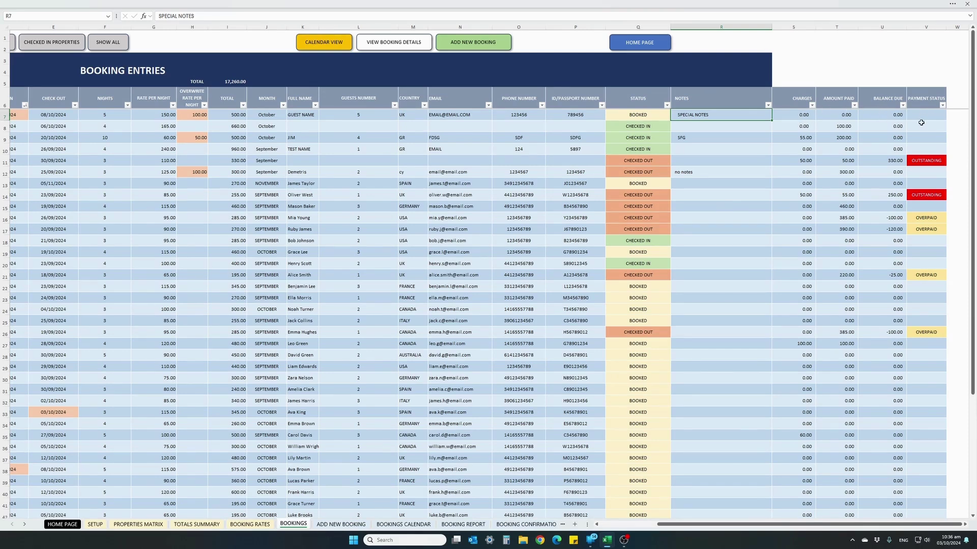
{"action": "left_click_drag", "start_coordinate": [723, 531], "coordinate": [666, 531]}
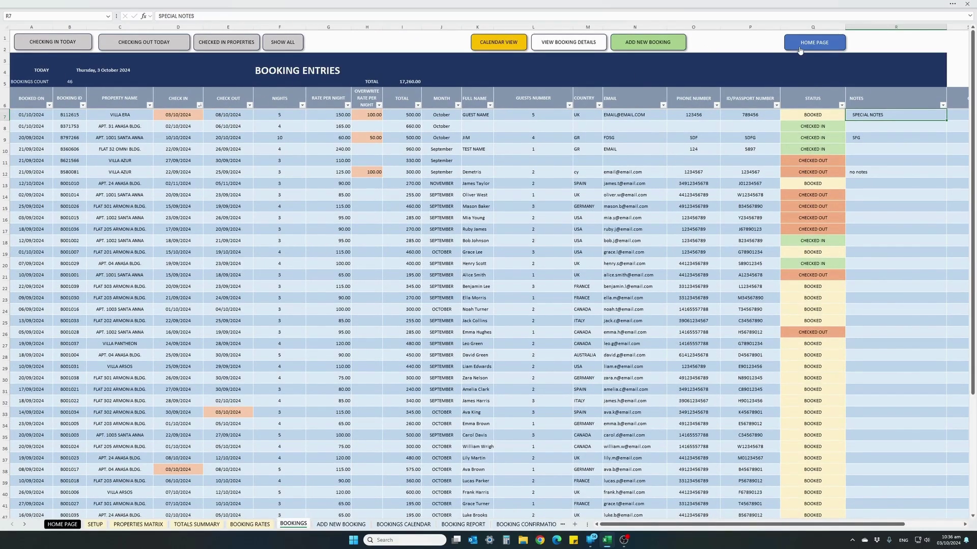
Open the bookings calendar view and examine the days booked for VILLA ERA in October 2024.
{"action": "left_click", "coordinate": [514, 45]}
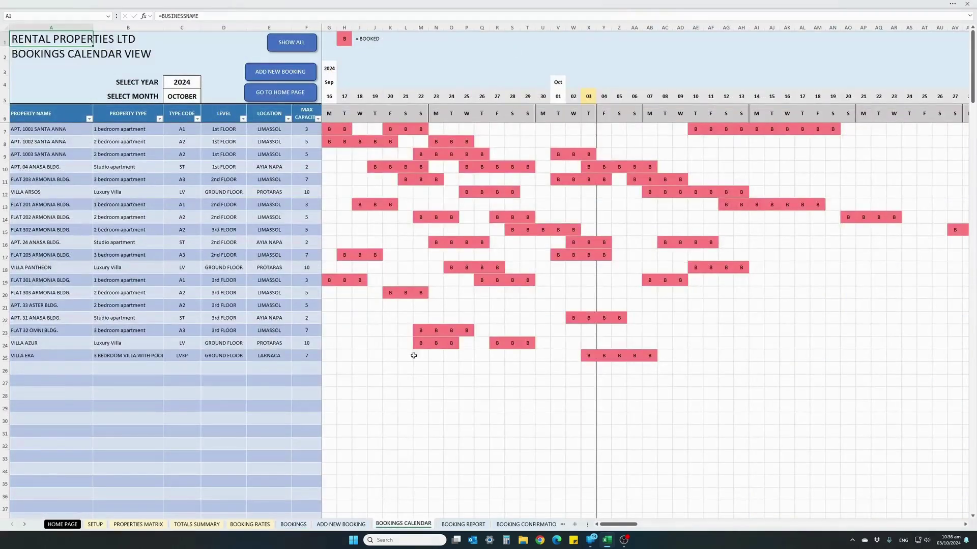
{"action": "left_click", "coordinate": [46, 361]}
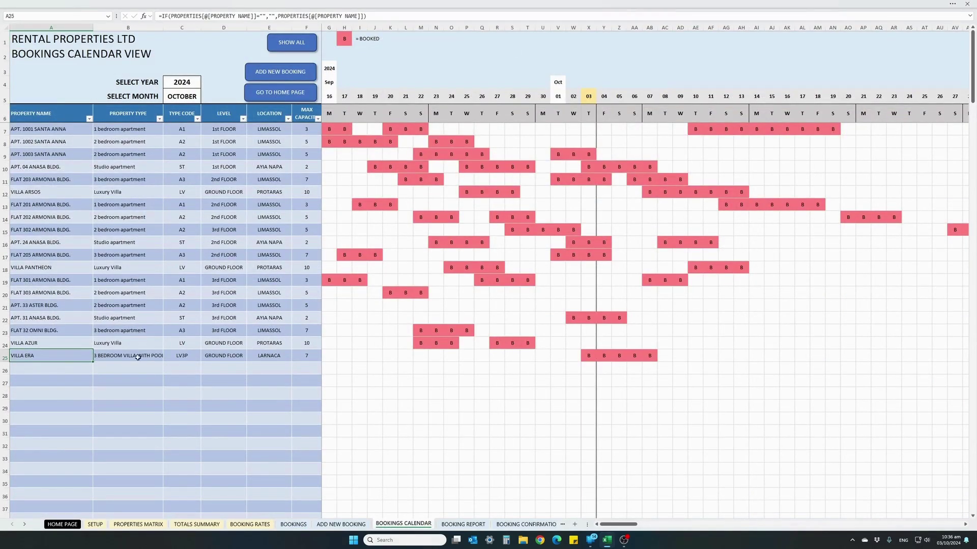
{"action": "left_click", "coordinate": [588, 357]}
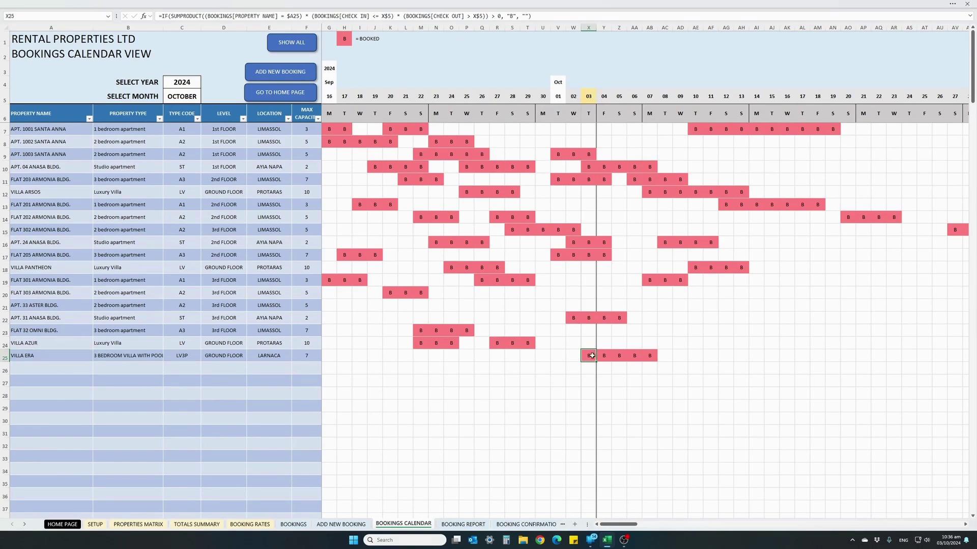
{"action": "left_click", "coordinate": [649, 356]}
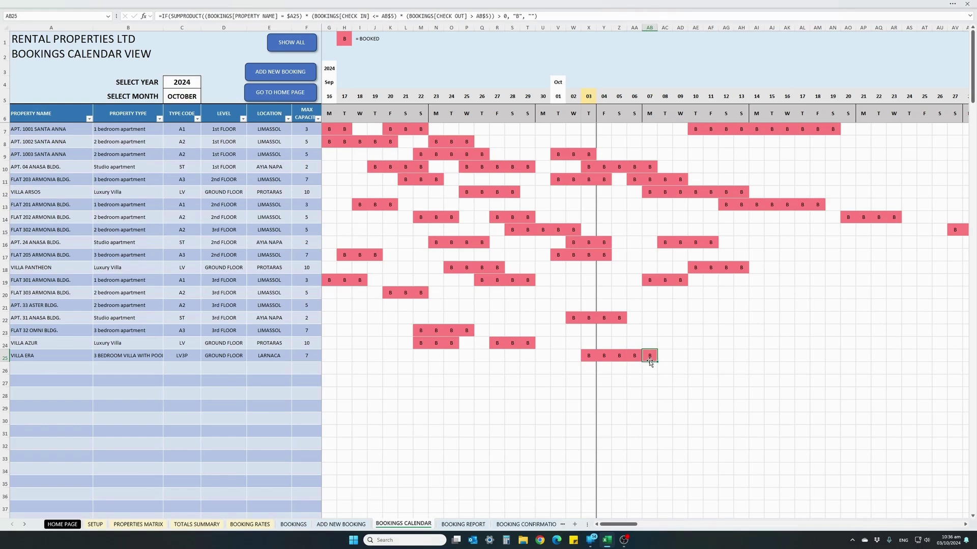
{"action": "left_click", "coordinate": [666, 360]}
Return to the full bookings list by way of the home page and show only the bookings checking in today.
{"action": "left_click", "coordinate": [299, 99]}
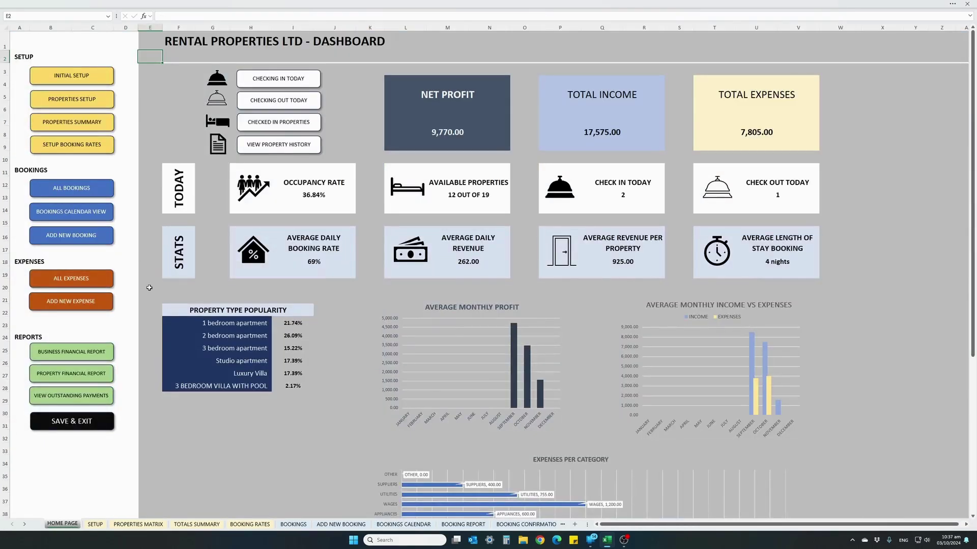
{"action": "left_click", "coordinate": [93, 191]}
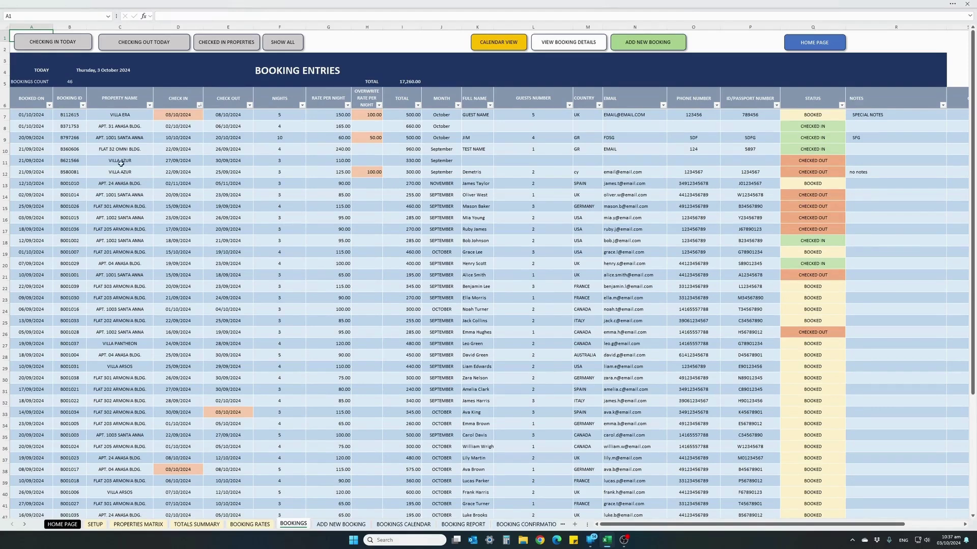
{"action": "left_click", "coordinate": [80, 45]}
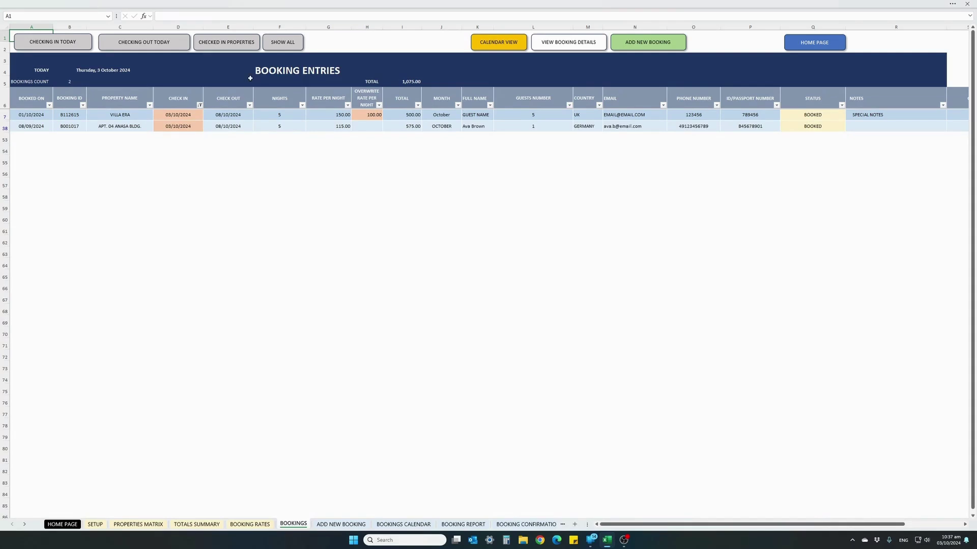
Clear the check-in filter from the bookings list and show only the bookings checking out today.
{"action": "left_click", "coordinate": [282, 44]}
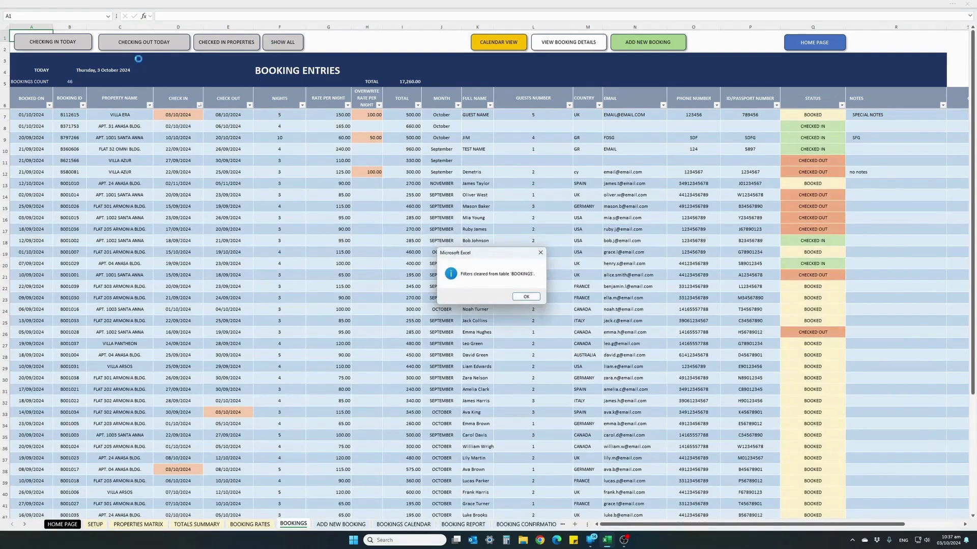
{"action": "left_click", "coordinate": [519, 299]}
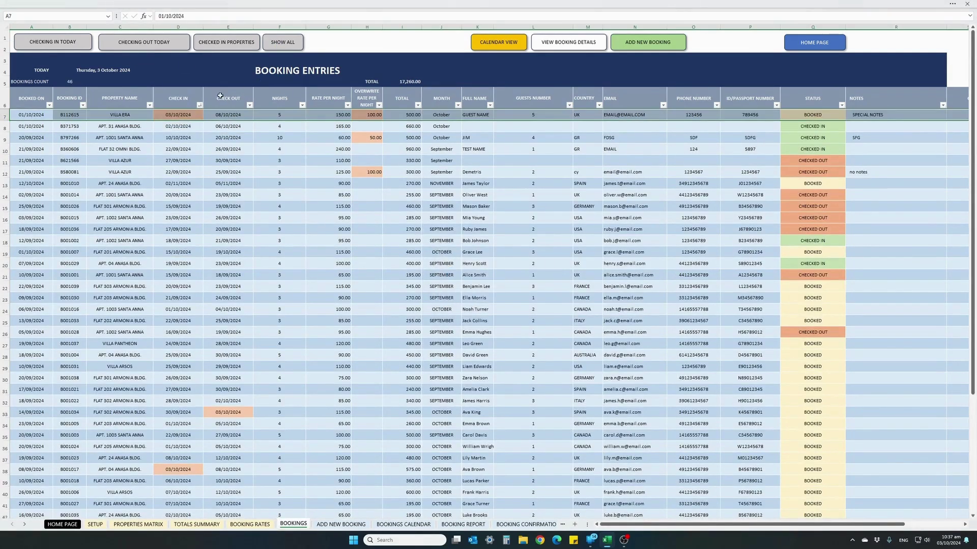
{"action": "left_click", "coordinate": [175, 46]}
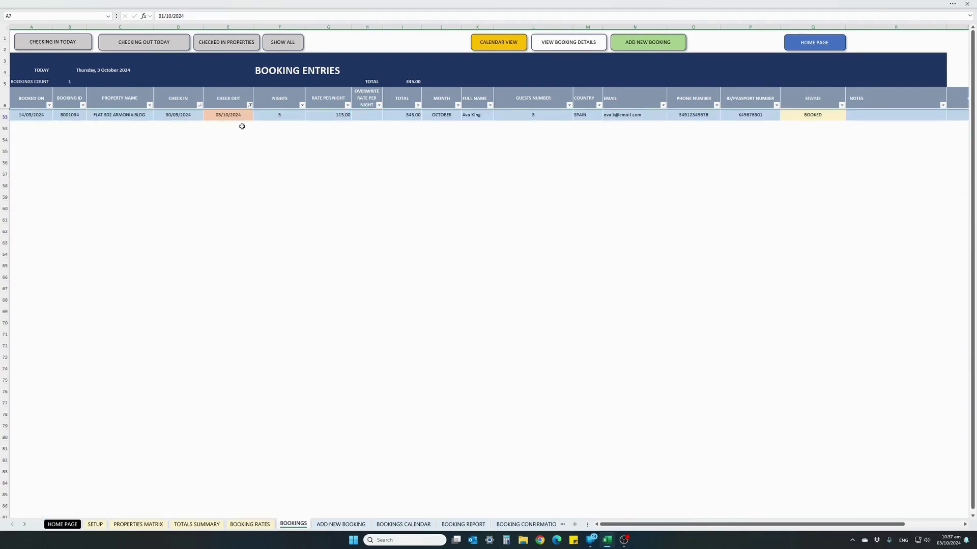
Clear the check-out filter from the bookings list and show only the checked-in properties.
{"action": "left_click", "coordinate": [275, 46]}
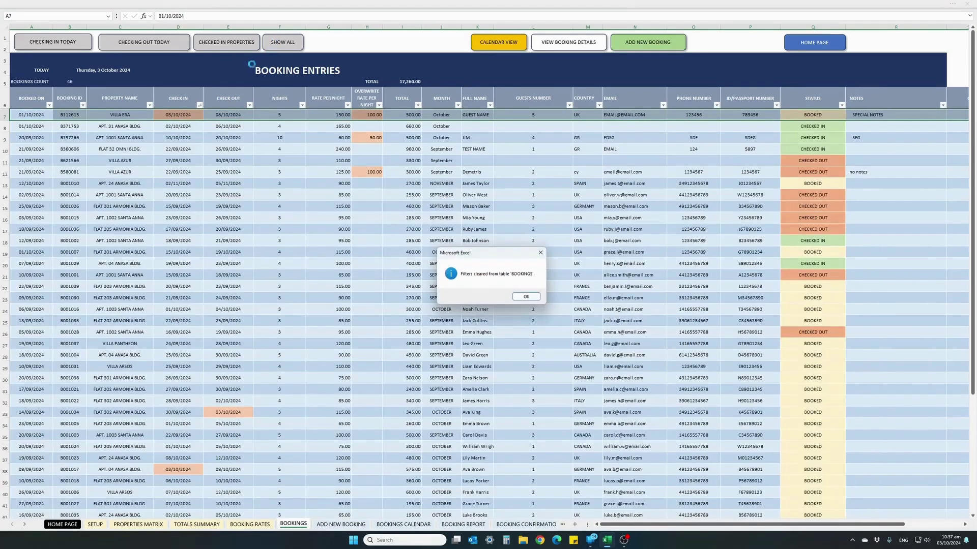
{"action": "left_click", "coordinate": [525, 297]}
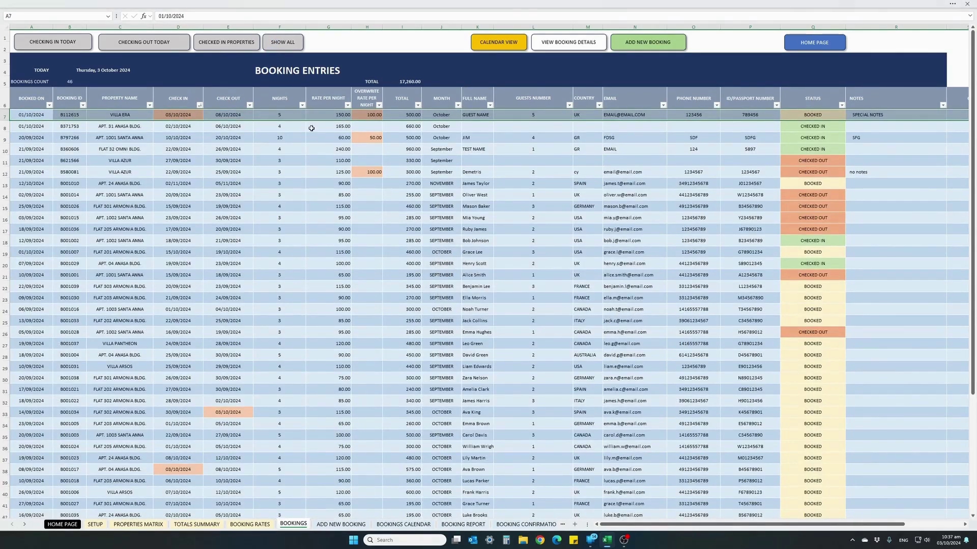
{"action": "left_click", "coordinate": [237, 50]}
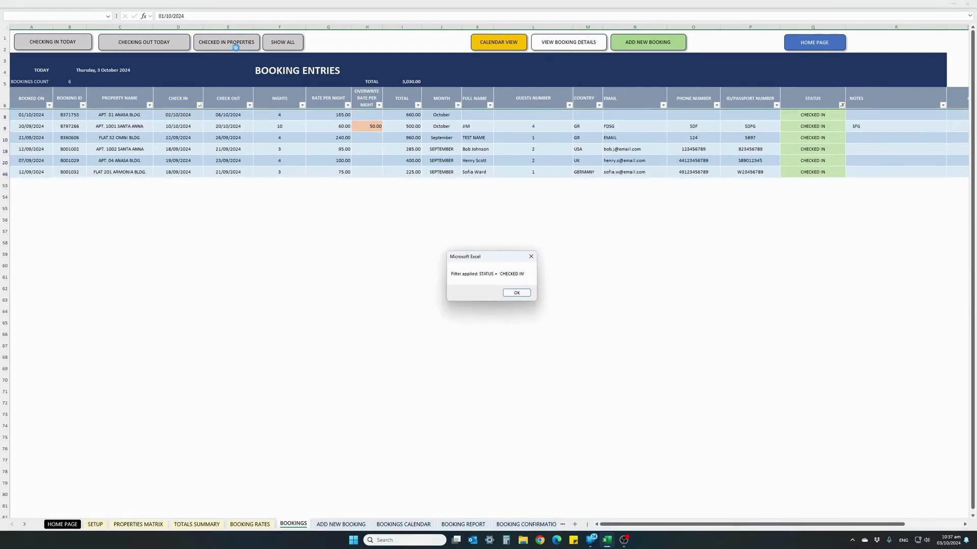
{"action": "left_click", "coordinate": [517, 294]}
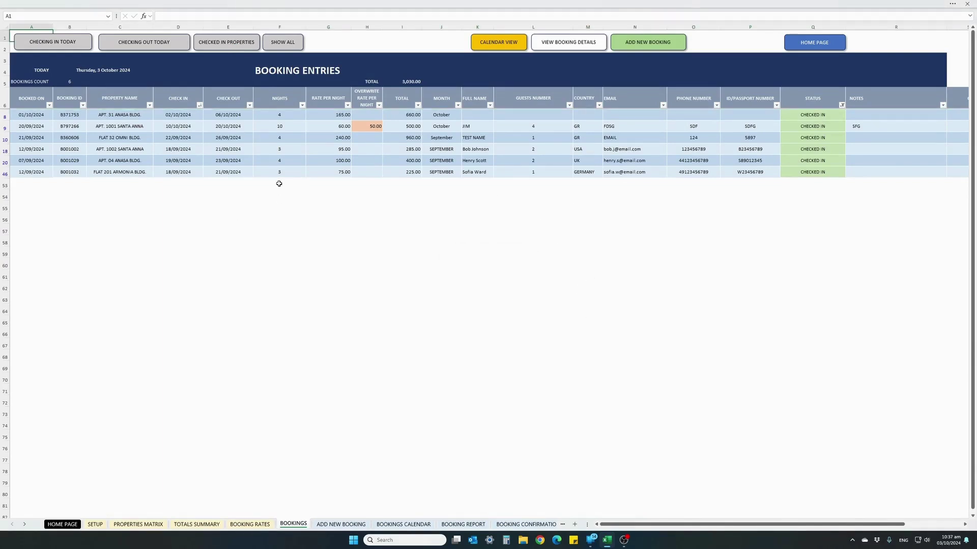
Clear the status filter from the bookings list and open the booking details of the VILLA ERA entry using its booking ID.
{"action": "left_click", "coordinate": [284, 44]}
{"action": "left_click", "coordinate": [523, 296]}
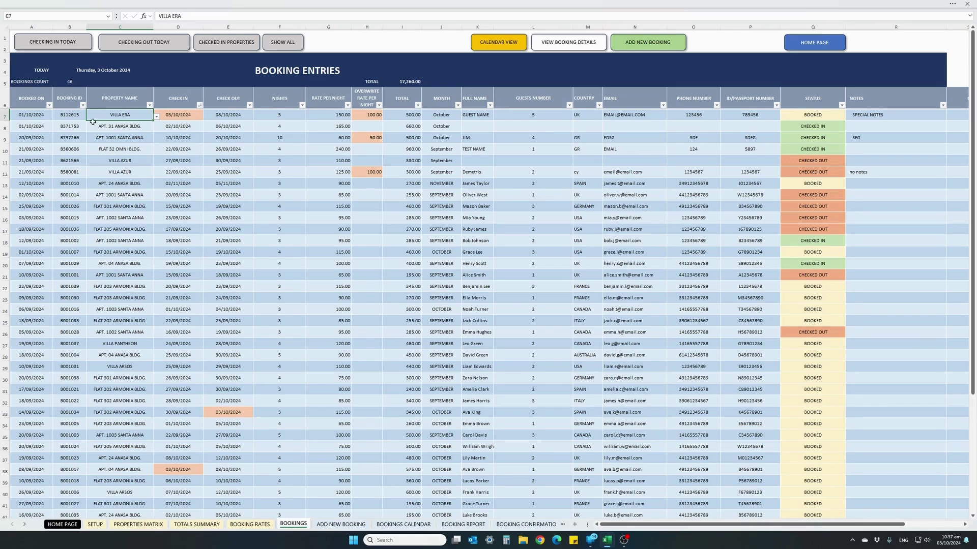
{"action": "left_click", "coordinate": [80, 118]}
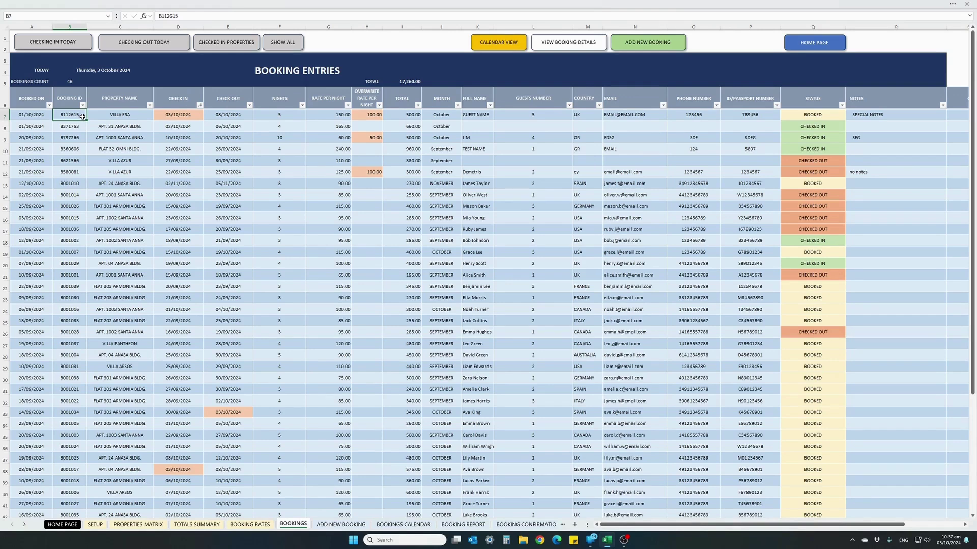
{"action": "key", "text": "ctrl+c"}
{"action": "left_click", "coordinate": [568, 45]}
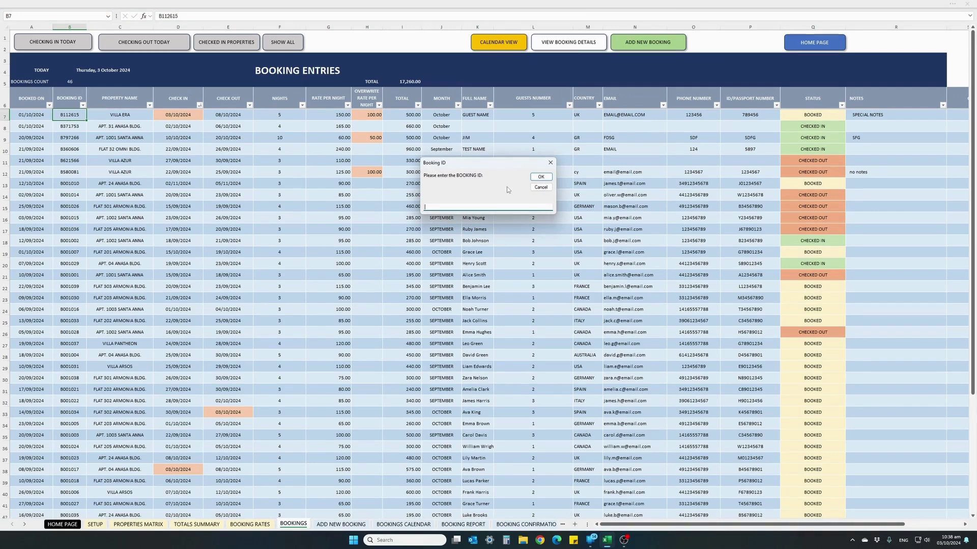
{"action": "key", "text": "ctrl+v"}
{"action": "left_click", "coordinate": [541, 177]}
{"action": "left_click", "coordinate": [527, 294]}
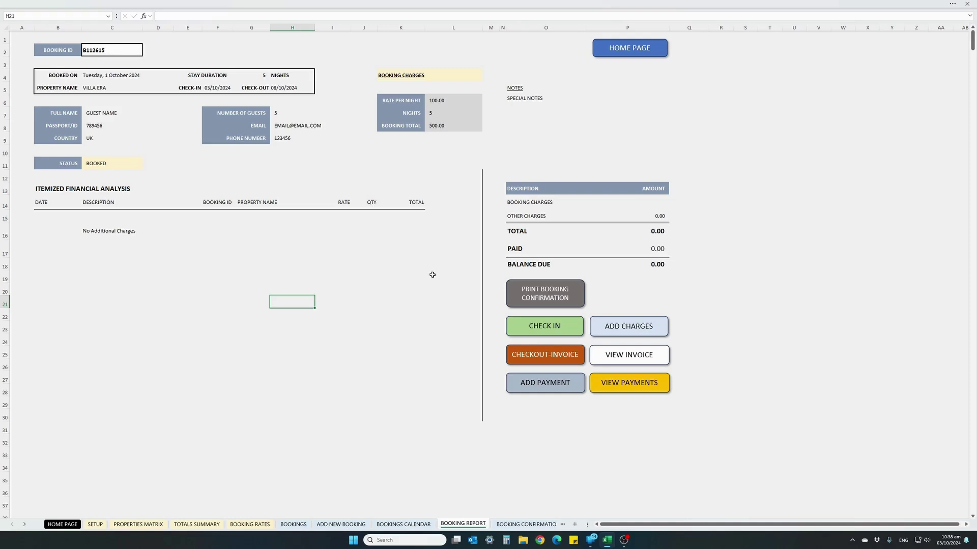
Export the VILLA ERA booking confirmation as a PDF to the Downloads folder, keeping the suggested file name.
{"action": "left_click", "coordinate": [543, 303]}
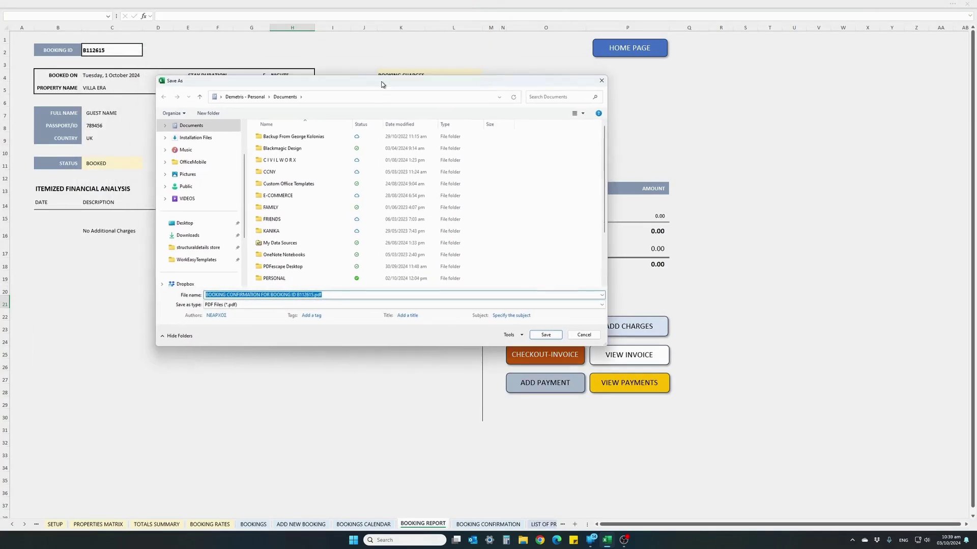
{"action": "left_click", "coordinate": [206, 236]}
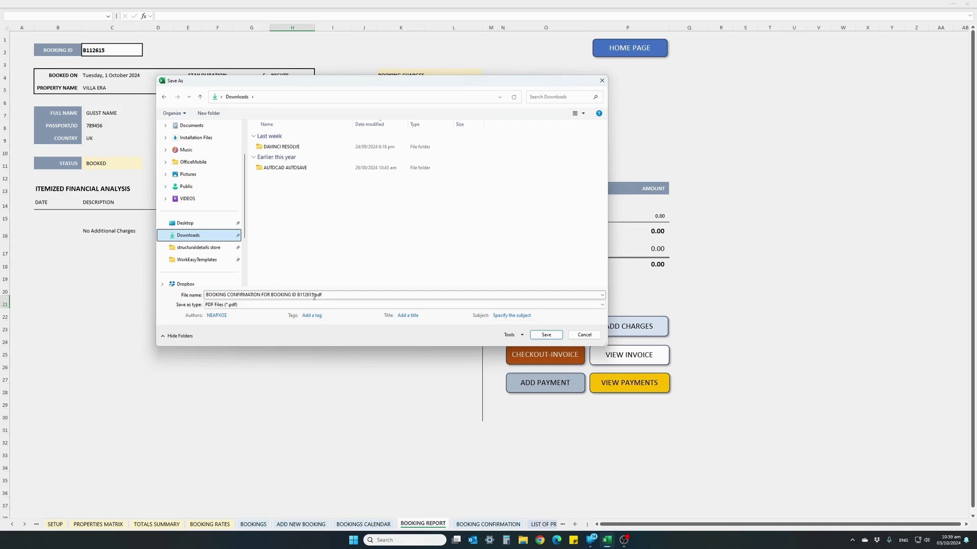
{"action": "left_click", "coordinate": [546, 334]}
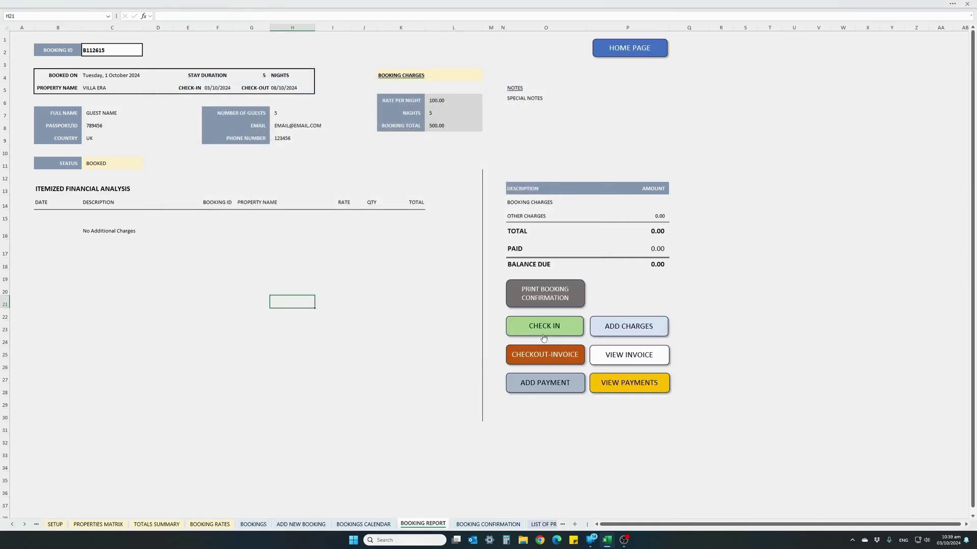
Open the saved booking confirmation PDF from the Downloads folder in Acrobat, examine its booking details and rates, and close it.
{"action": "left_click", "coordinate": [523, 540]}
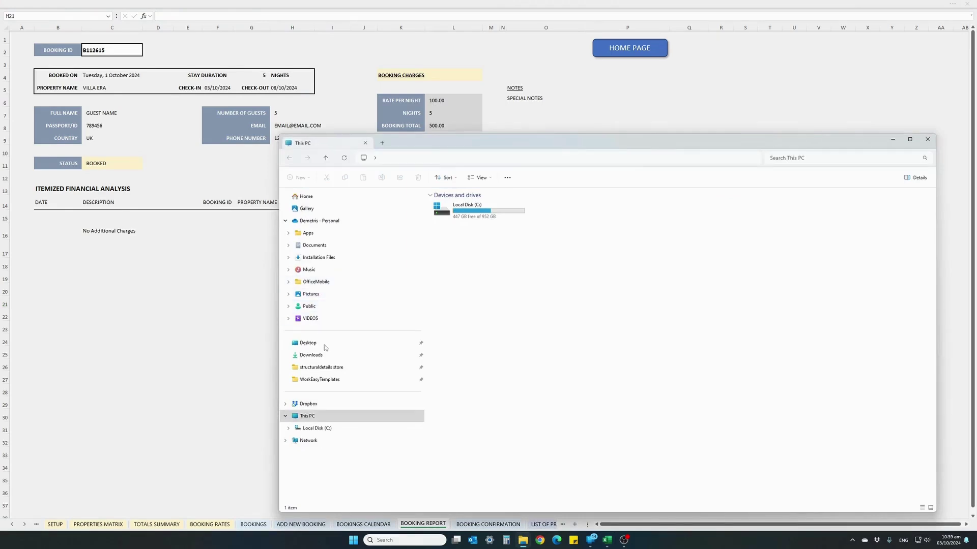
{"action": "left_click", "coordinate": [328, 356]}
{"action": "double_click", "coordinate": [462, 215]}
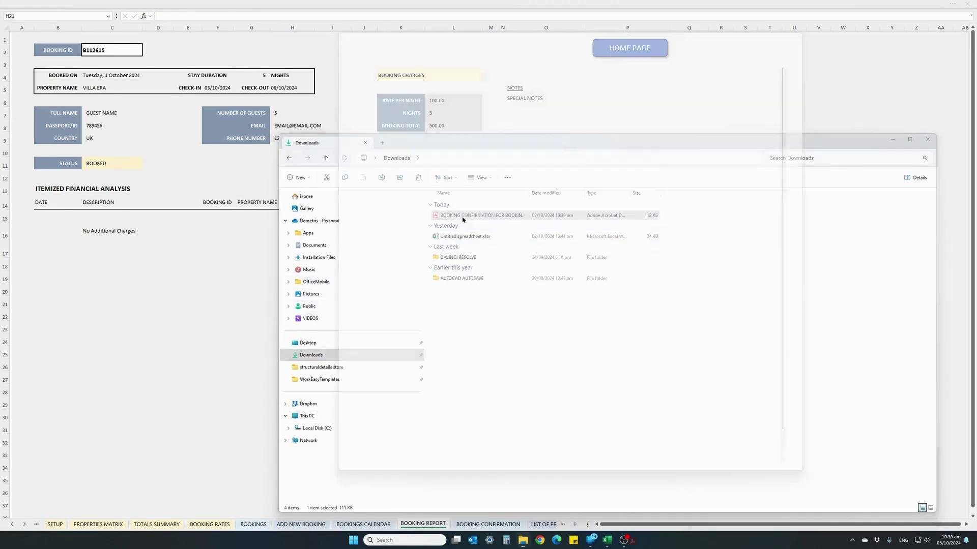
{"action": "double_click", "coordinate": [564, 19]}
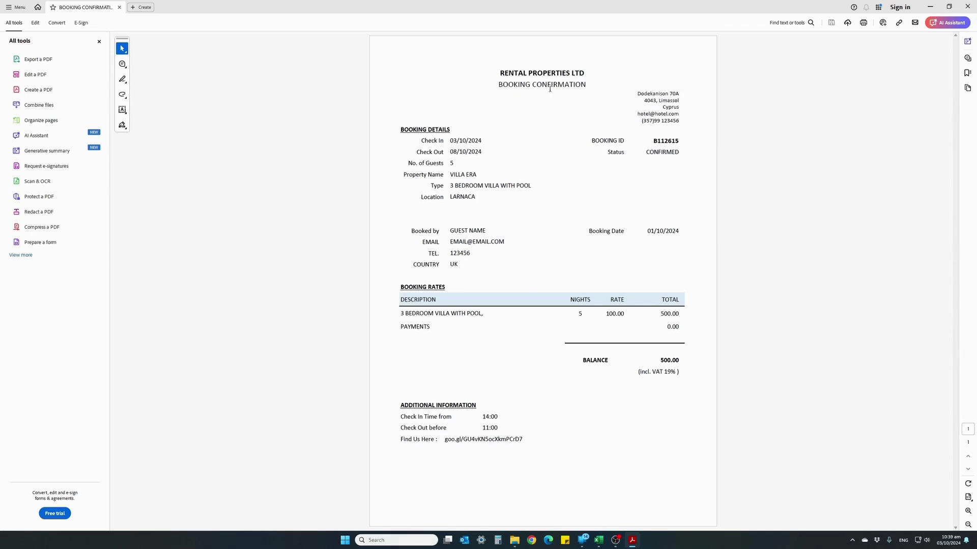
{"action": "left_click", "coordinate": [967, 7]}
{"action": "left_click", "coordinate": [927, 140]}
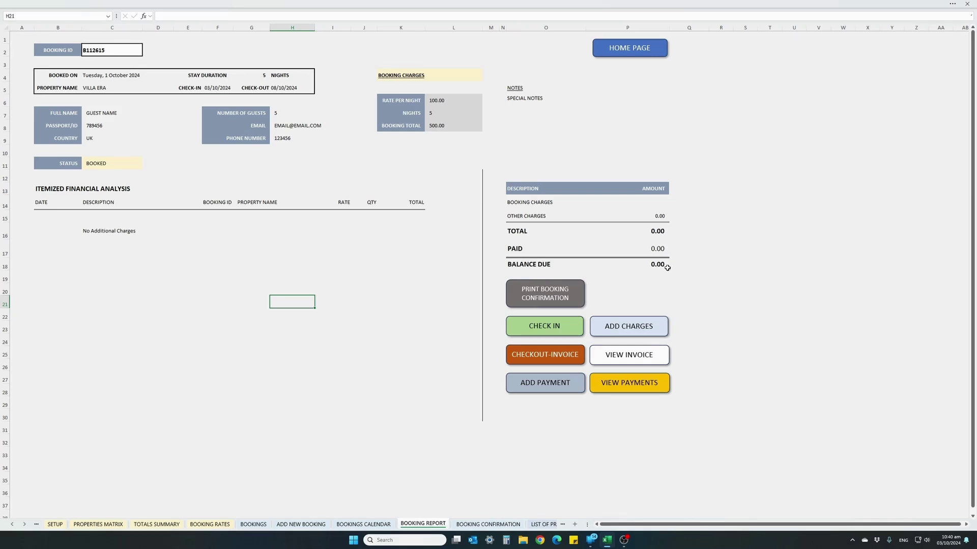
Check in the VILLA ERA booking and examine its accommodation rate, quantity, total and balance due in the booking report.
{"action": "left_click", "coordinate": [568, 328]}
{"action": "left_click", "coordinate": [514, 294]}
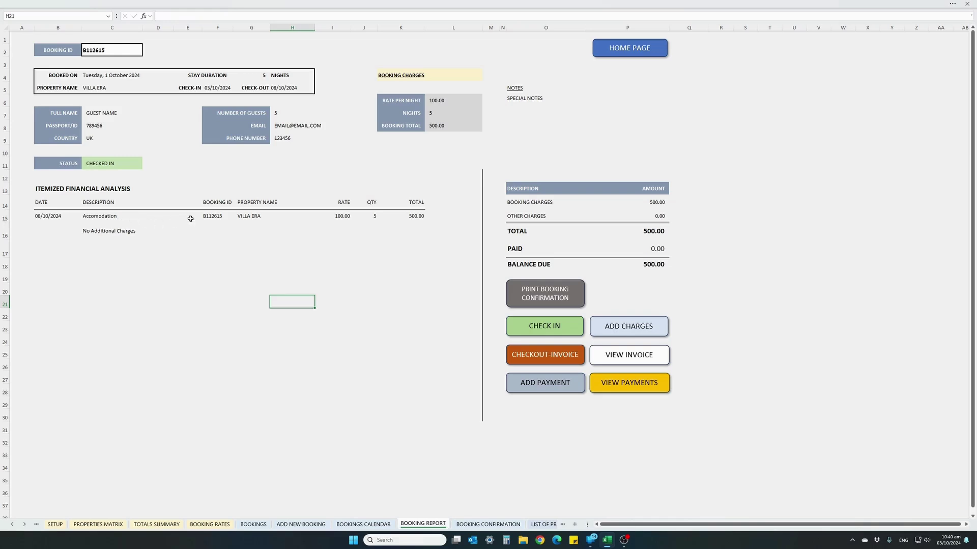
{"action": "left_click", "coordinate": [340, 219]}
{"action": "left_click", "coordinate": [368, 218]}
{"action": "left_click", "coordinate": [402, 219]}
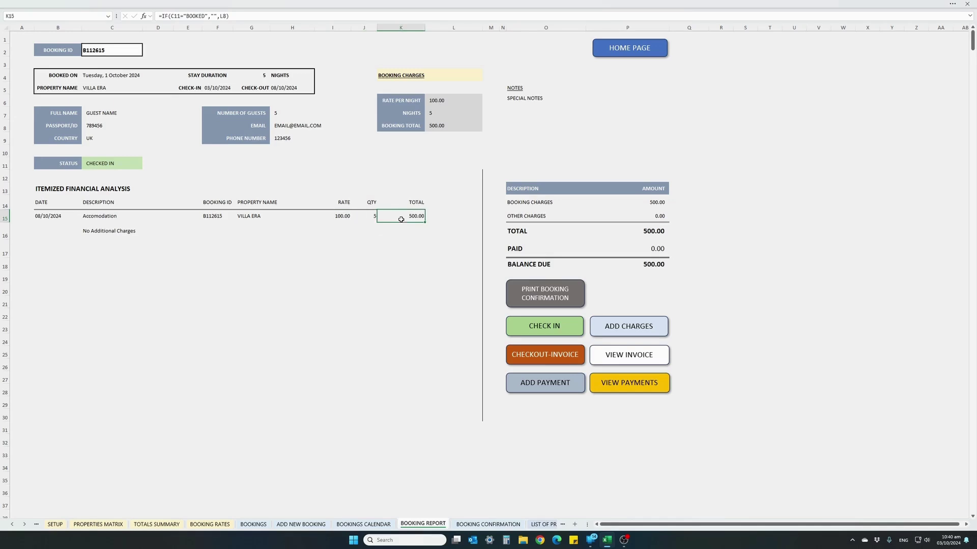
{"action": "left_click", "coordinate": [642, 264]}
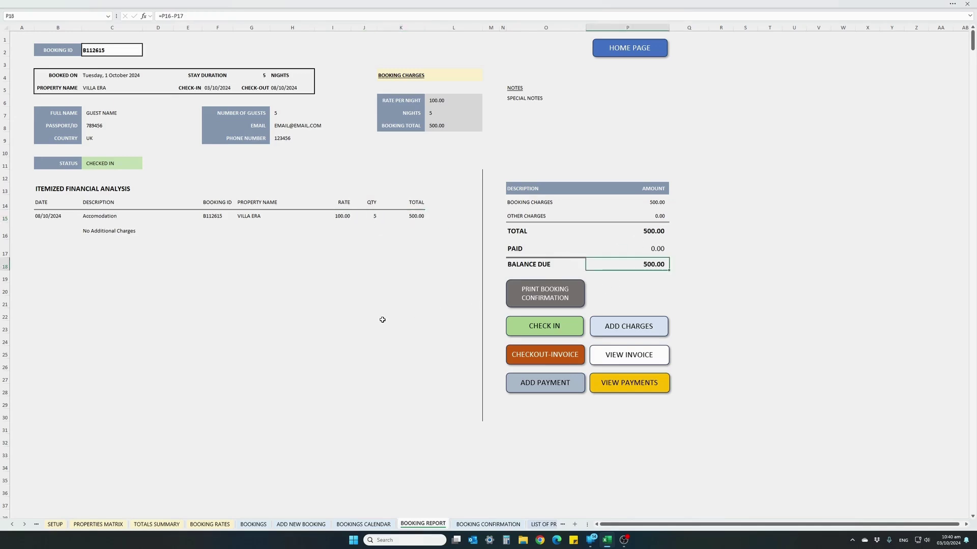
Return to the full bookings list by way of the home page and reopen the VILLA ERA booking details by booking ID.
{"action": "left_click", "coordinate": [611, 51]}
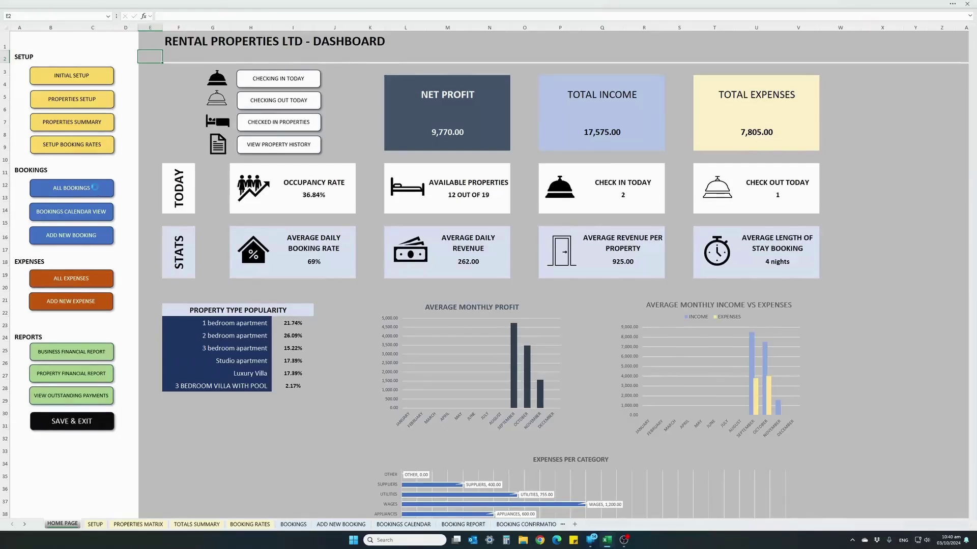
{"action": "left_click", "coordinate": [95, 188]}
{"action": "left_click", "coordinate": [71, 115]}
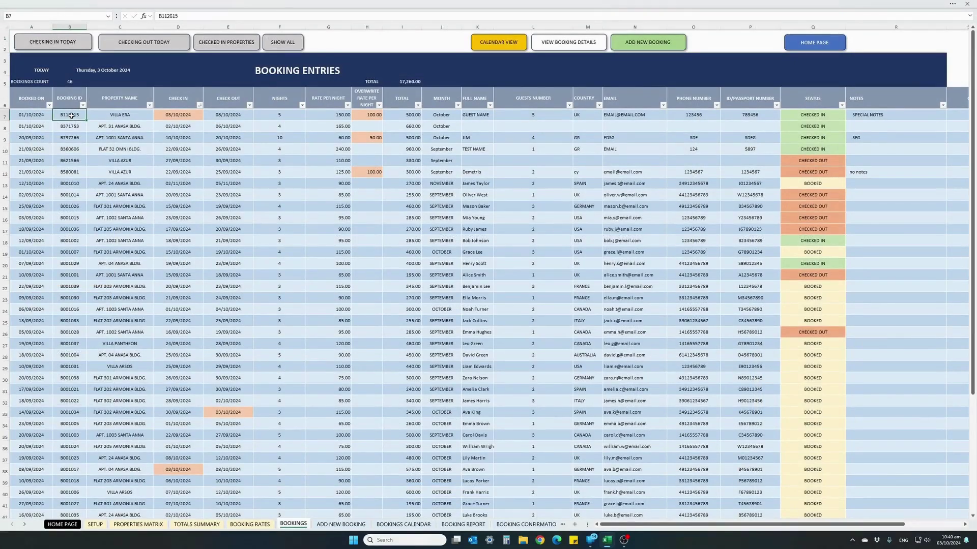
{"action": "left_click", "coordinate": [562, 45]}
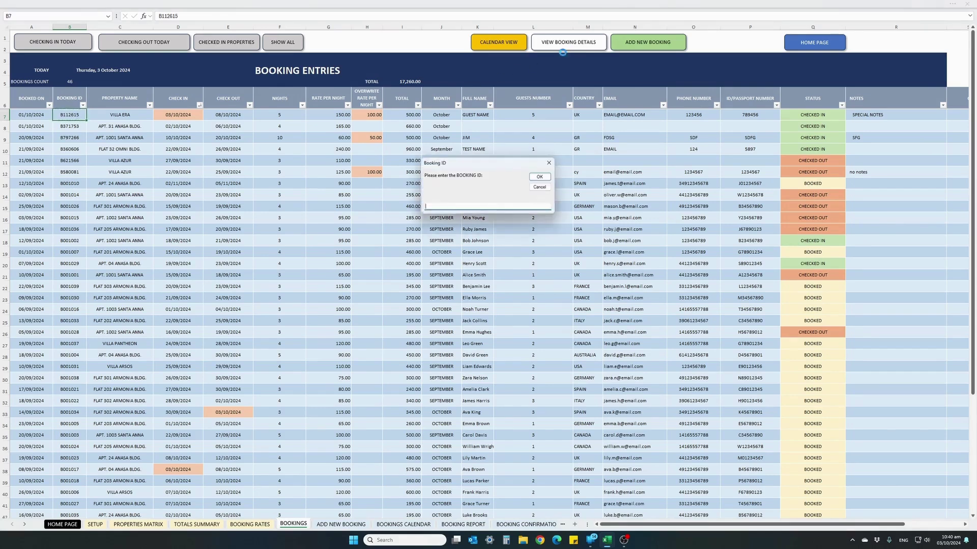
{"action": "type", "text": "B112615"}
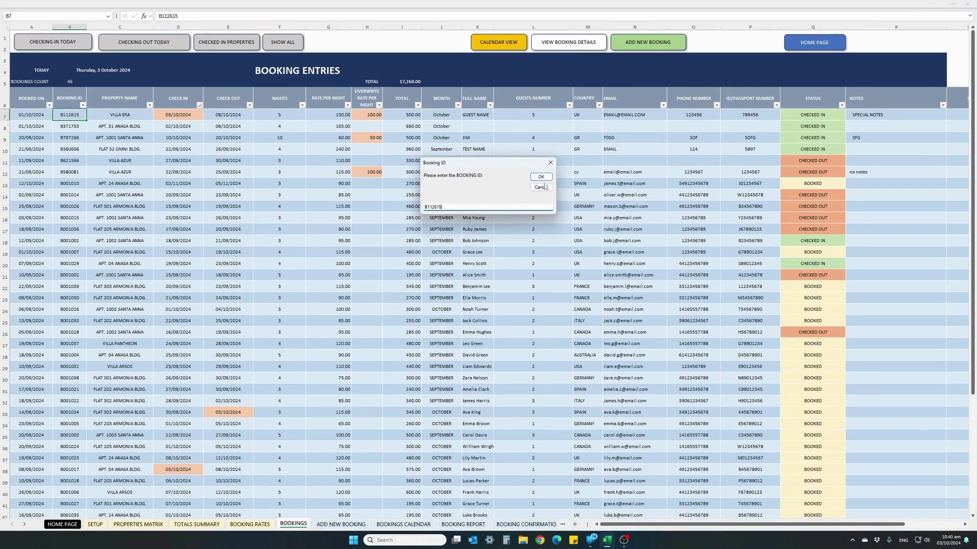
{"action": "left_click", "coordinate": [541, 176]}
{"action": "left_click", "coordinate": [526, 296]}
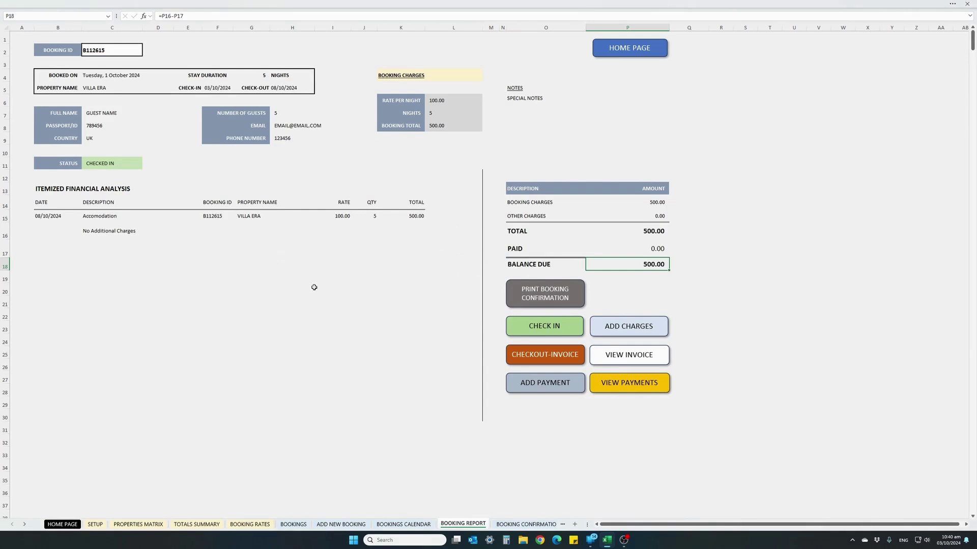
Start an additional charge for the VILLA ERA booking, dated 04/10/2024 with an amount of 50.
{"action": "left_click", "coordinate": [601, 336]}
{"action": "left_click", "coordinate": [89, 83]}
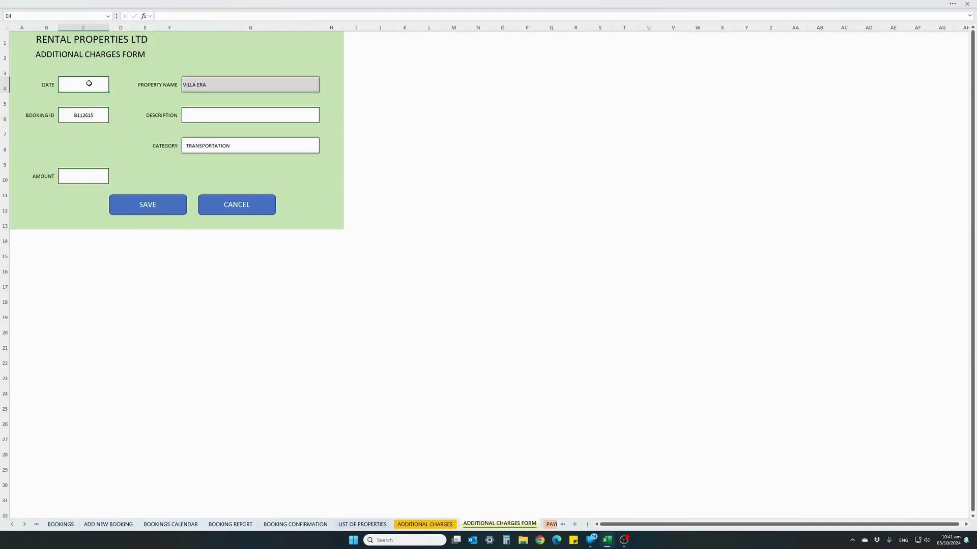
{"action": "type", "text": "4/10"}
{"action": "key", "text": "Return"}
{"action": "key", "text": "Down"}
{"action": "key", "text": "Down"}
{"action": "key", "text": "Down"}
{"action": "key", "text": "Down"}
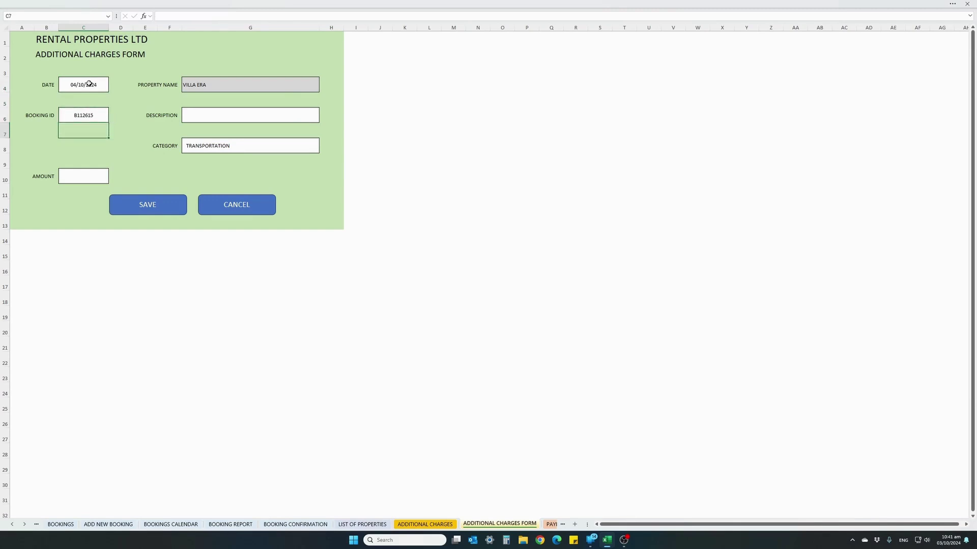
{"action": "type", "text": "50"}
{"action": "key", "text": "Return"}
Describe the additional charge as TAXI SERVICE, choose the TRANSPORTATION category and save the charge.
{"action": "left_click", "coordinate": [211, 113]}
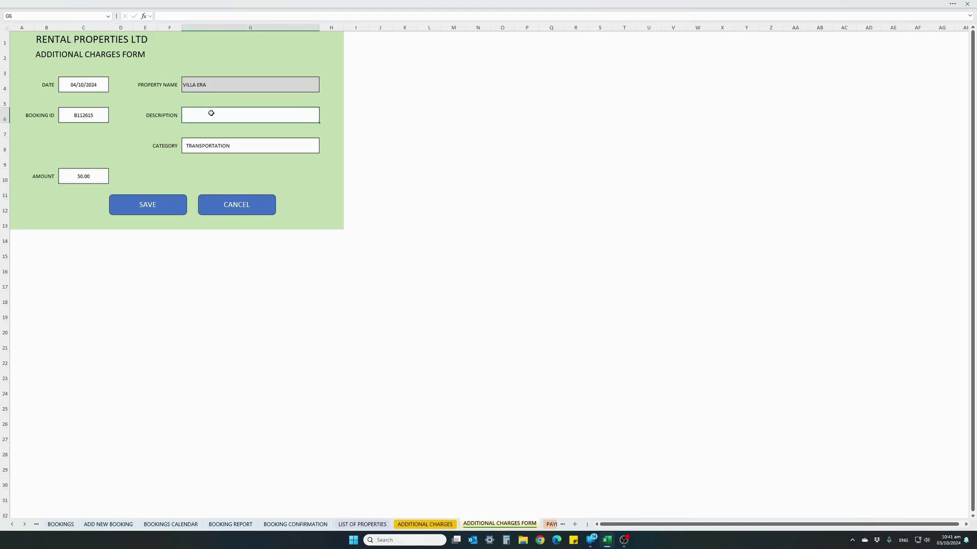
{"action": "type", "text": "TAXI SERVICE"}
{"action": "left_click", "coordinate": [272, 149]}
{"action": "left_click", "coordinate": [323, 149]}
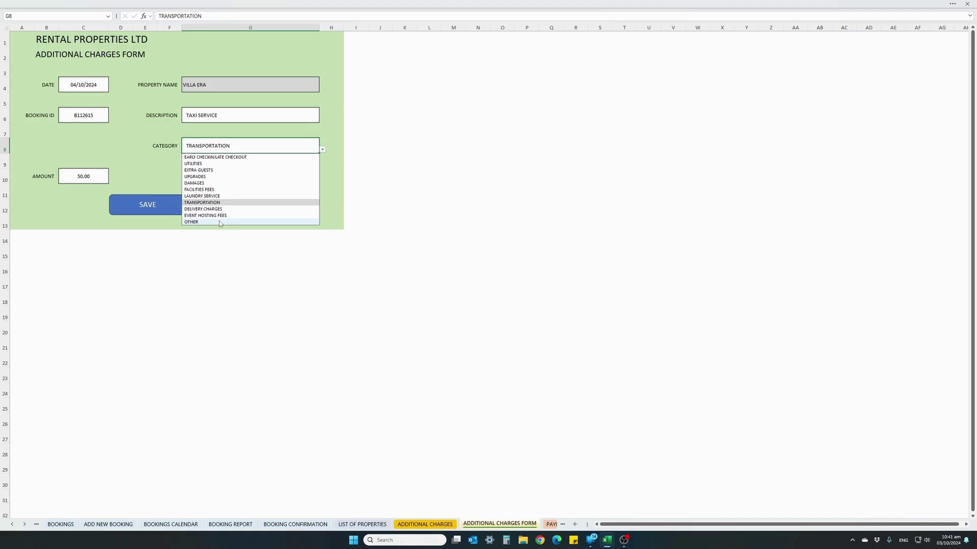
{"action": "left_click", "coordinate": [211, 203]}
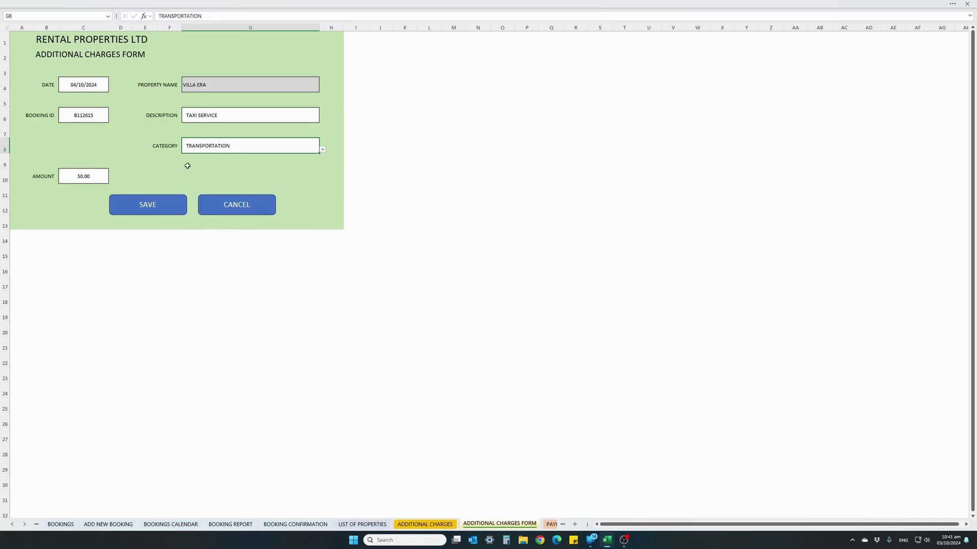
{"action": "left_click", "coordinate": [157, 207]}
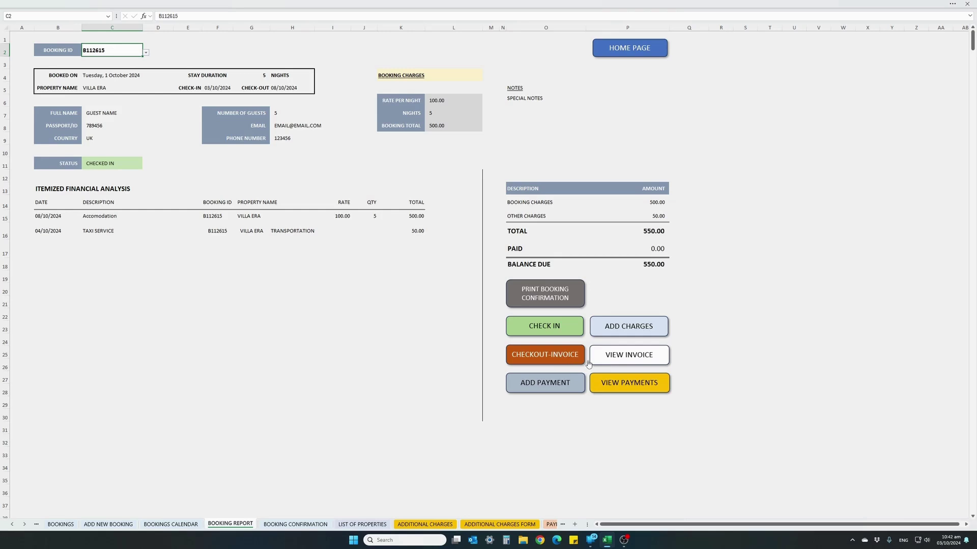
Check out the VILLA ERA booking with an invoice, viewing its customer invoice before and after the checkout.
{"action": "left_click", "coordinate": [620, 361]}
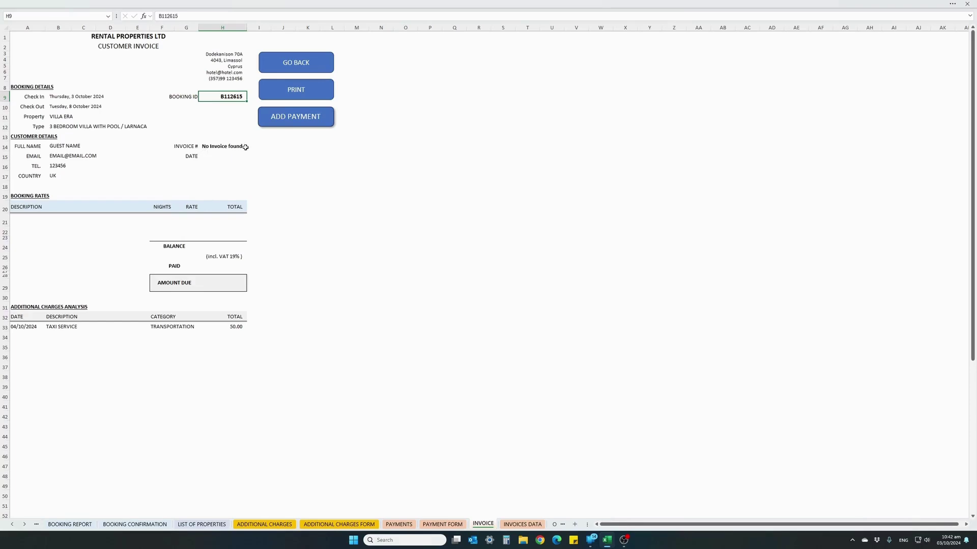
{"action": "left_click", "coordinate": [296, 65]}
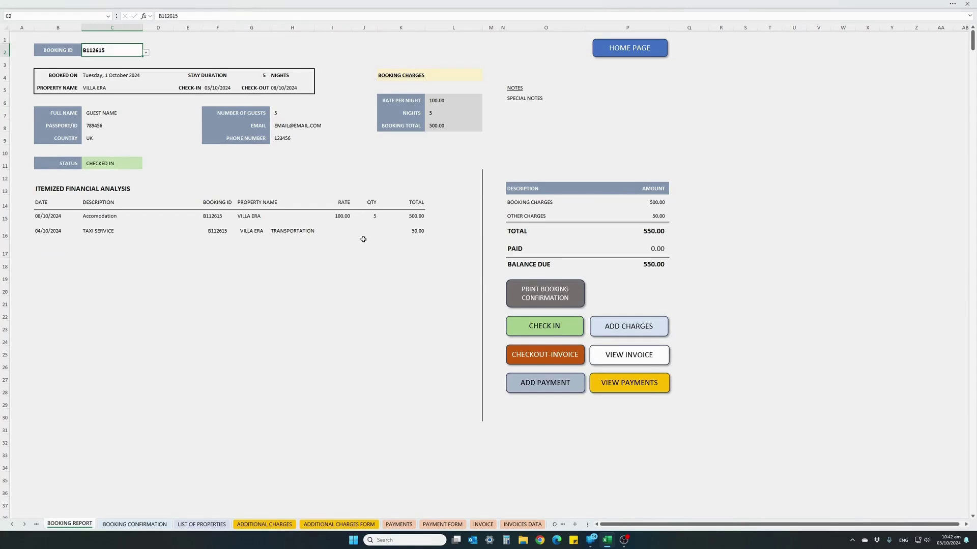
{"action": "left_click", "coordinate": [525, 360]}
{"action": "left_click", "coordinate": [543, 294]}
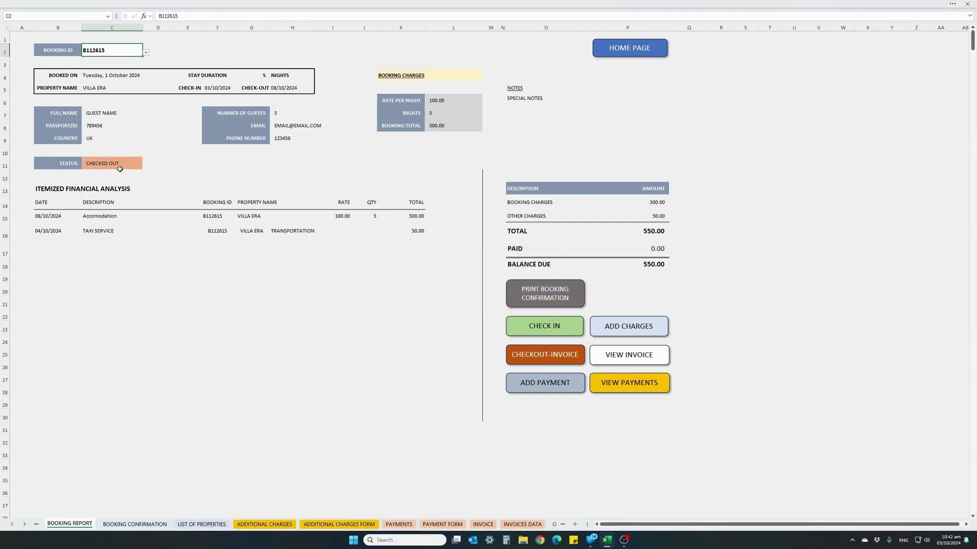
{"action": "left_click", "coordinate": [605, 364]}
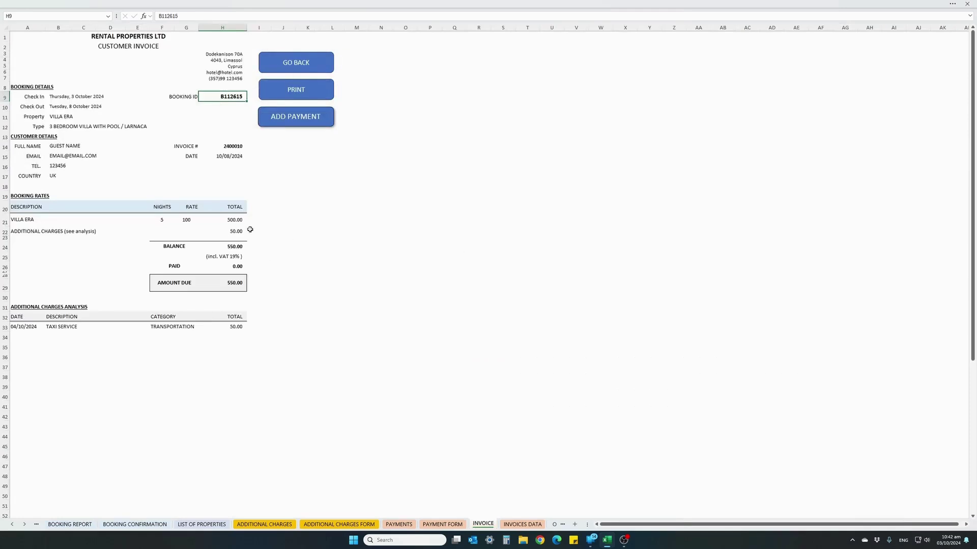
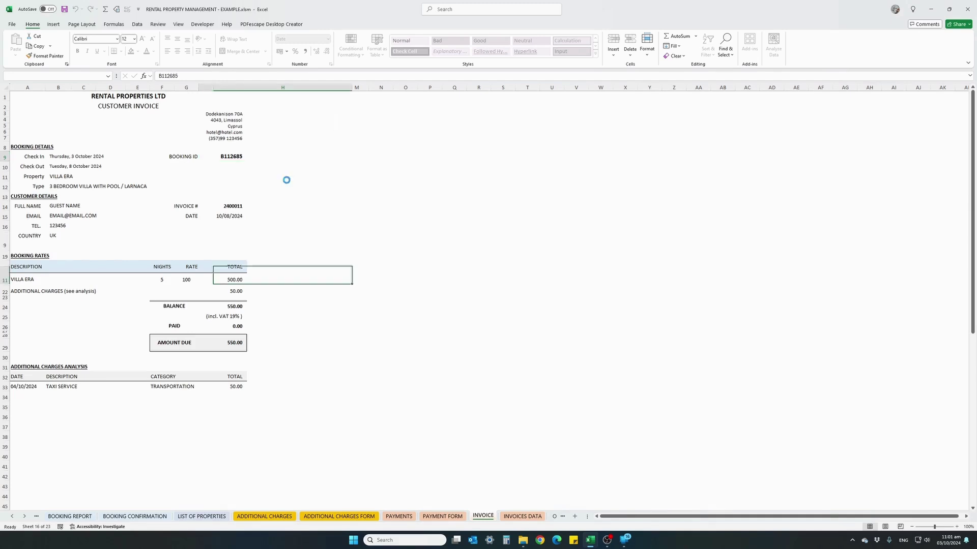
Add a payment of 300 by CASH to the VILLA ERA booking from its customer invoice.
{"action": "left_click", "coordinate": [288, 182]}
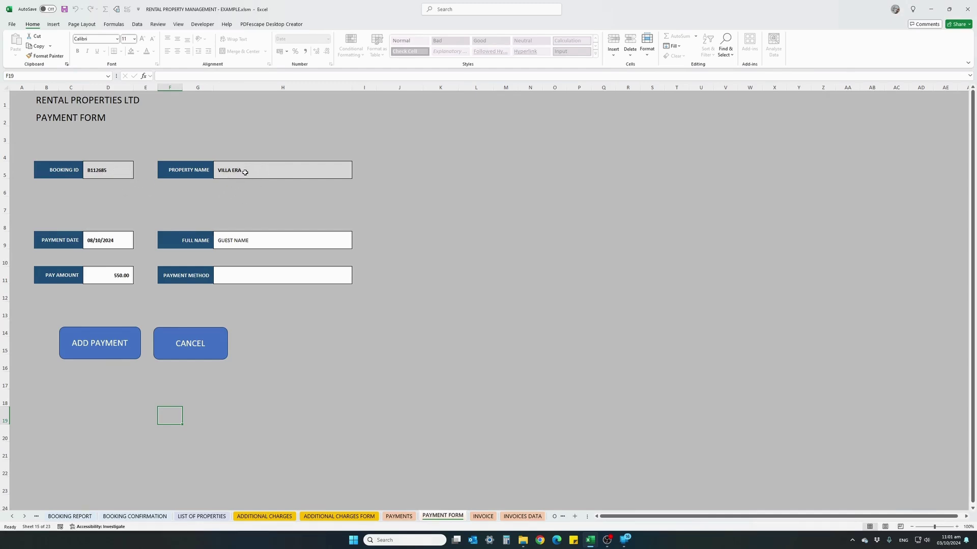
{"action": "left_click", "coordinate": [106, 277]}
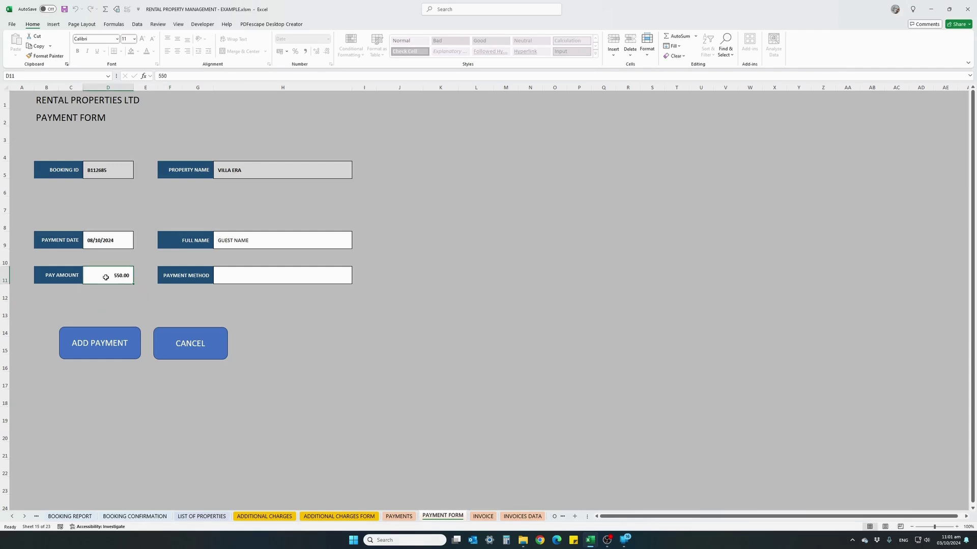
{"action": "type", "text": "300"}
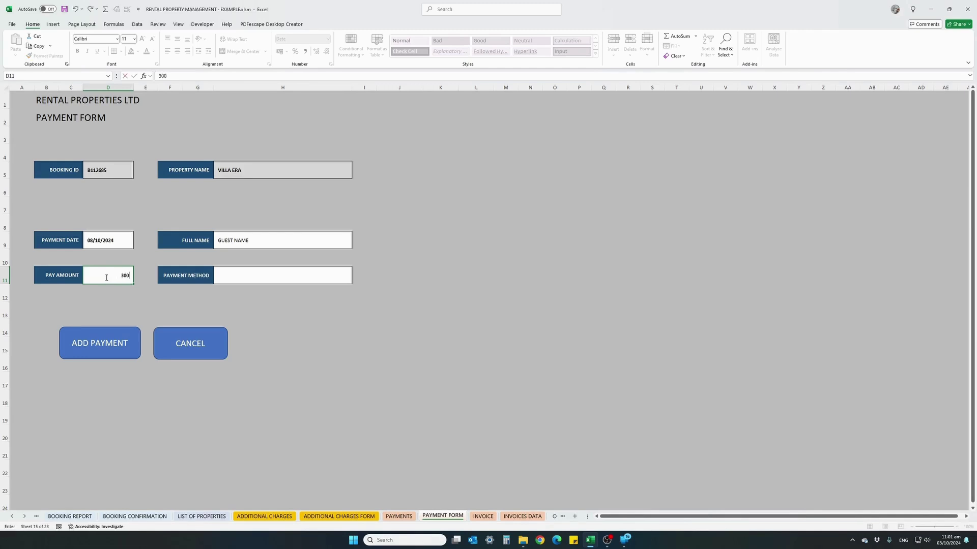
{"action": "left_click", "coordinate": [248, 280]}
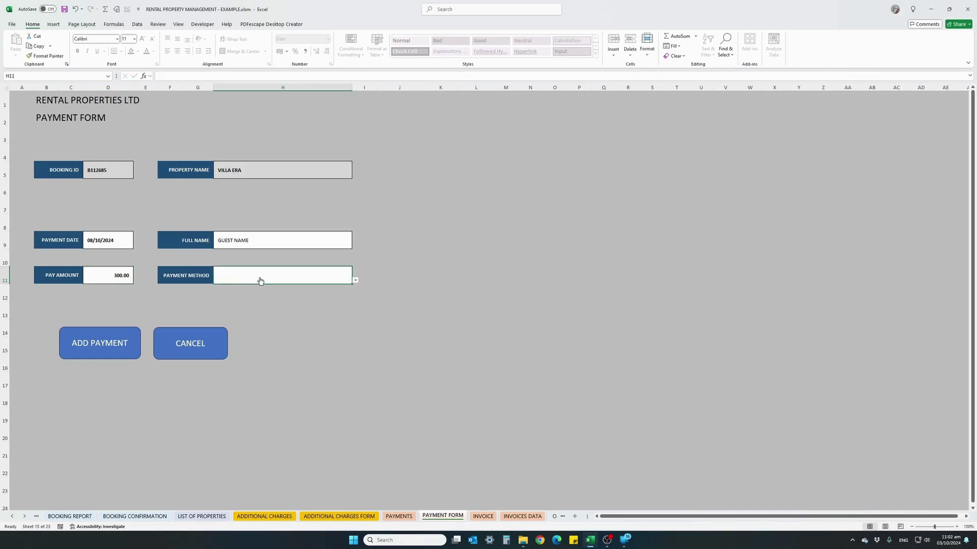
{"action": "left_click", "coordinate": [355, 280]}
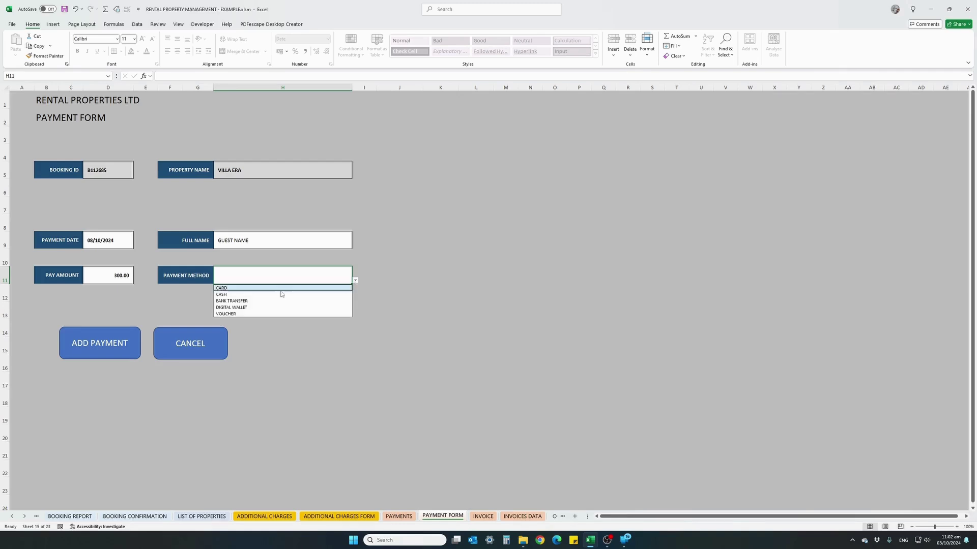
{"action": "left_click", "coordinate": [227, 288]}
{"action": "left_click", "coordinate": [104, 347]}
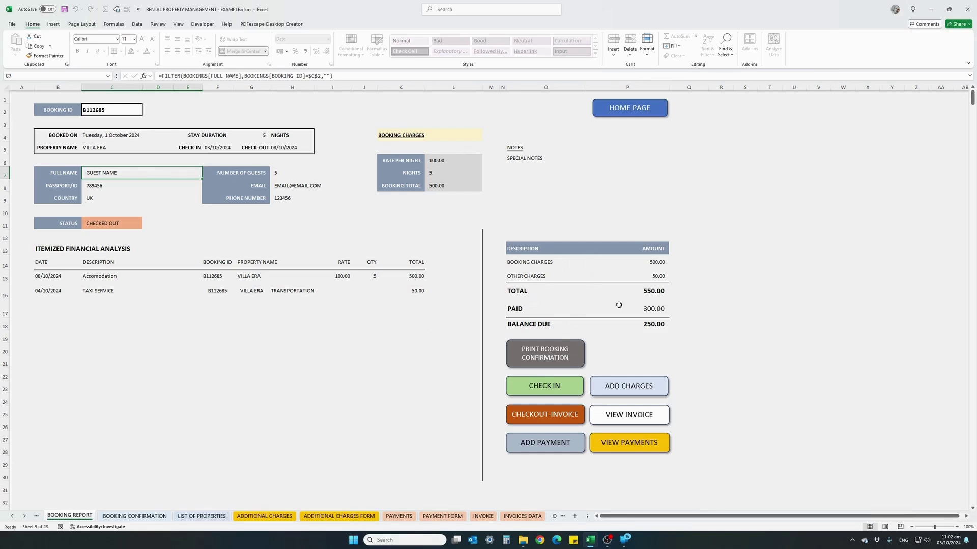
Review the total, paid amount and balance due in the VILLA ERA booking report.
{"action": "left_click", "coordinate": [644, 293]}
{"action": "left_click", "coordinate": [628, 311]}
{"action": "left_click", "coordinate": [627, 328]}
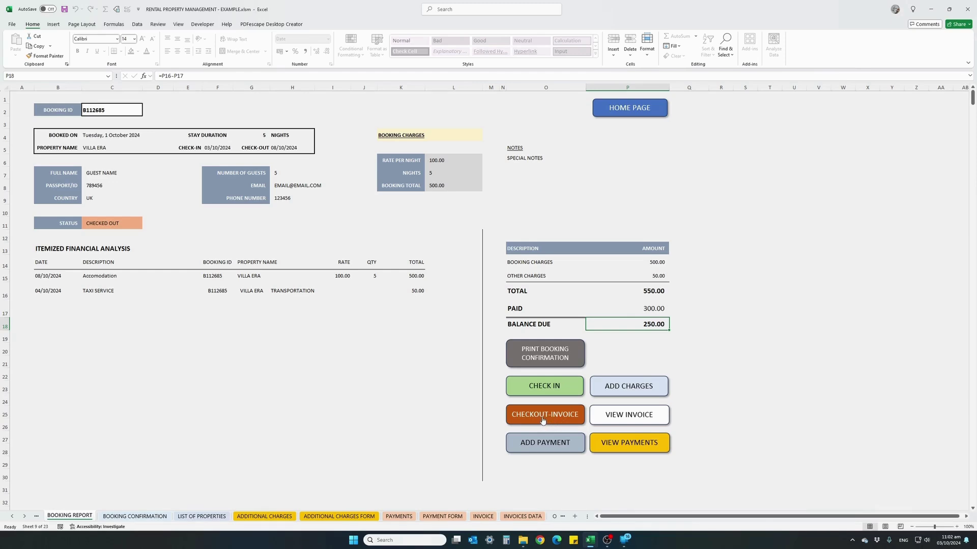
Open the outstanding payments report by way of the home page and examine the VILLA ERA booking's ID and balance.
{"action": "left_click", "coordinate": [613, 115]}
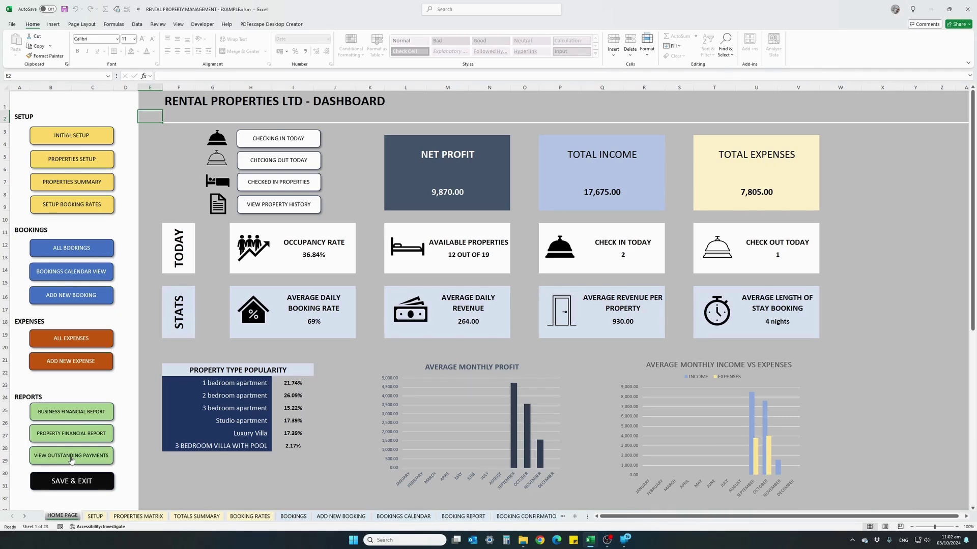
{"action": "left_click", "coordinate": [72, 457]}
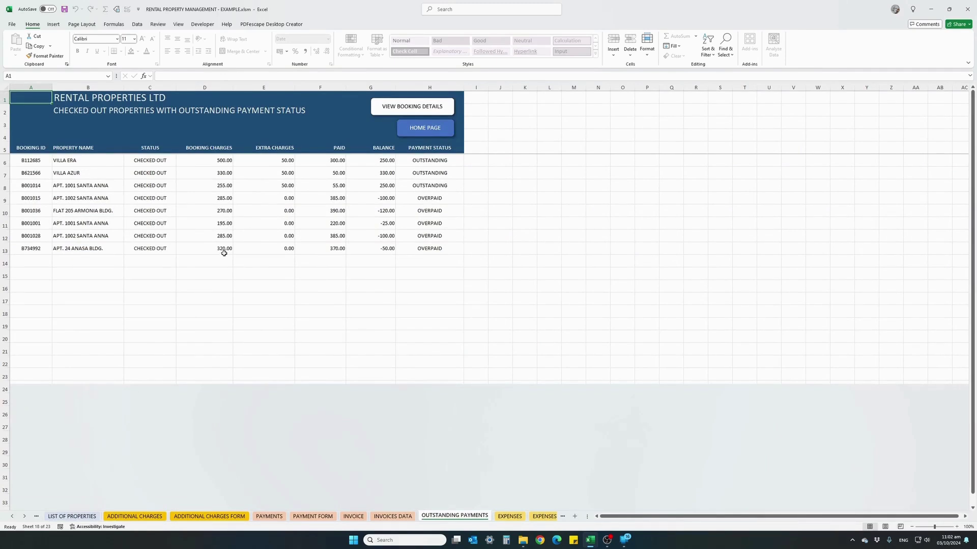
{"action": "left_click", "coordinate": [71, 160]}
{"action": "left_click", "coordinate": [37, 160]}
{"action": "left_click", "coordinate": [363, 164]}
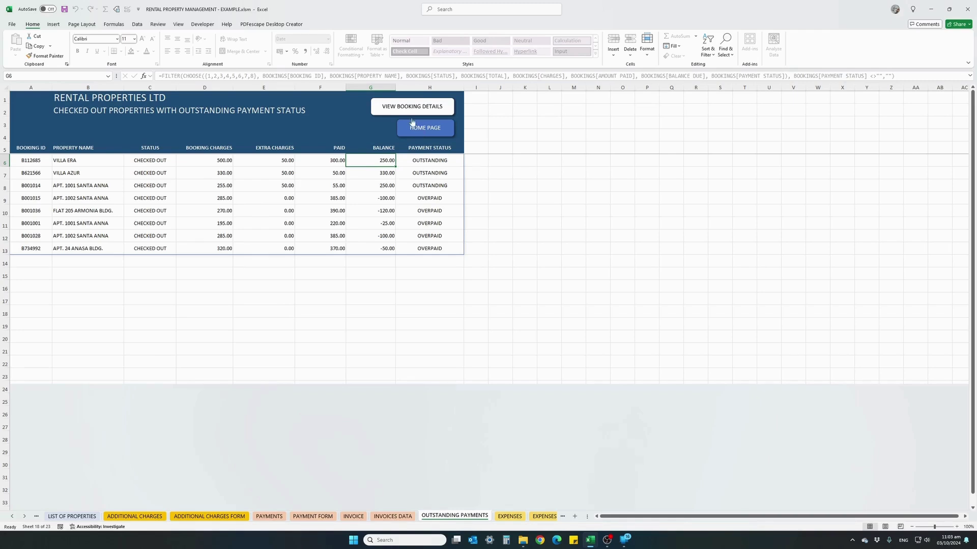
Copy VILLA ERA's booking ID from the outstanding payments report and use it to open the booking details.
{"action": "left_click", "coordinate": [39, 160]}
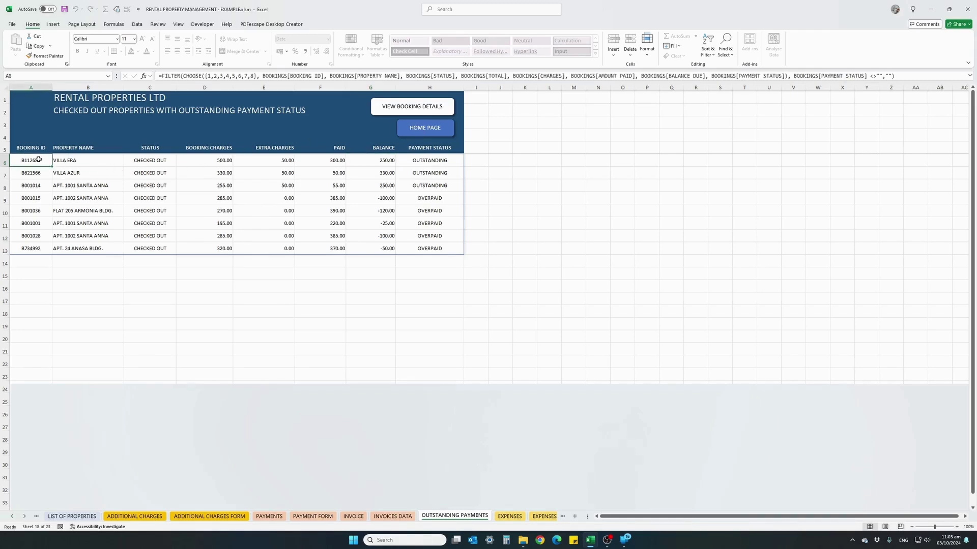
{"action": "key", "text": "ctrl+c"}
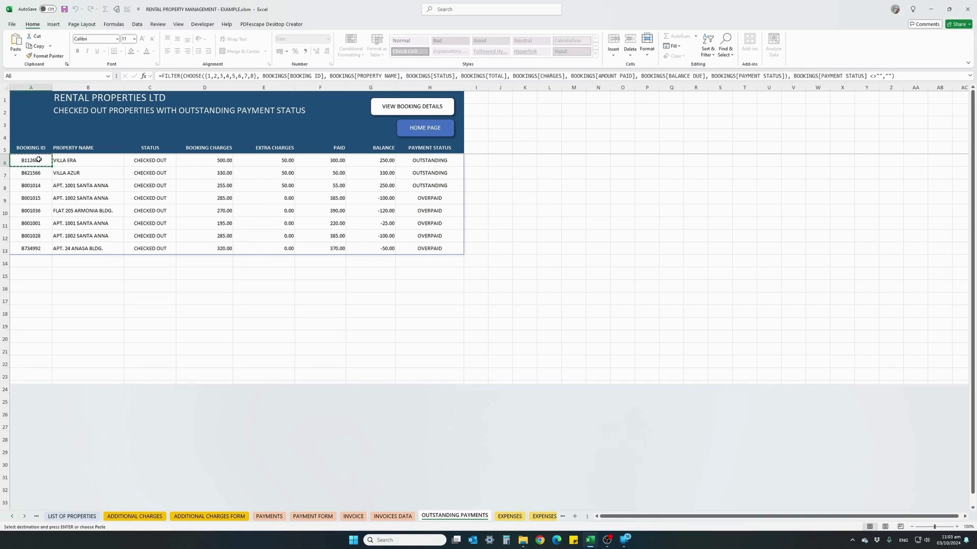
{"action": "left_click", "coordinate": [407, 111]}
{"action": "key", "text": "ctrl+v"}
{"action": "left_click", "coordinate": [540, 177]}
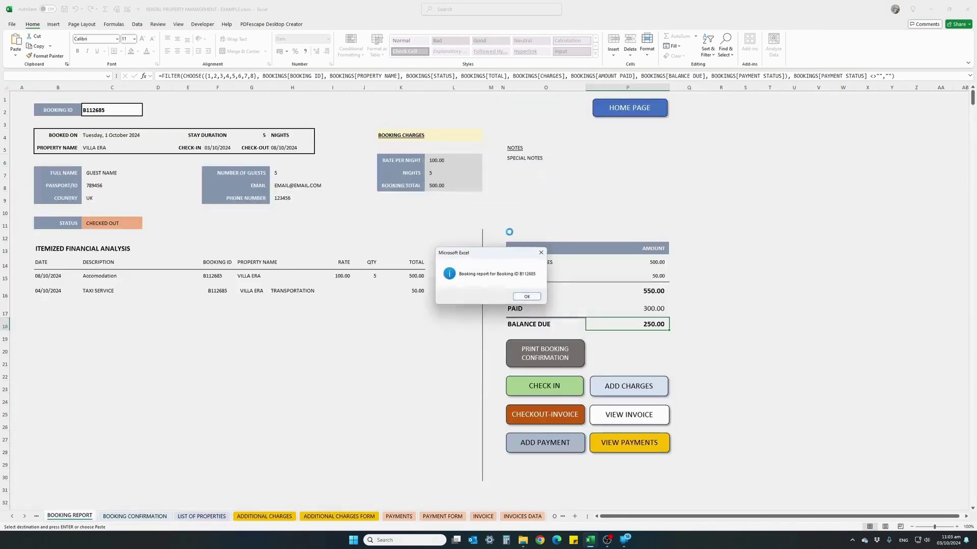
{"action": "left_click", "coordinate": [525, 297]}
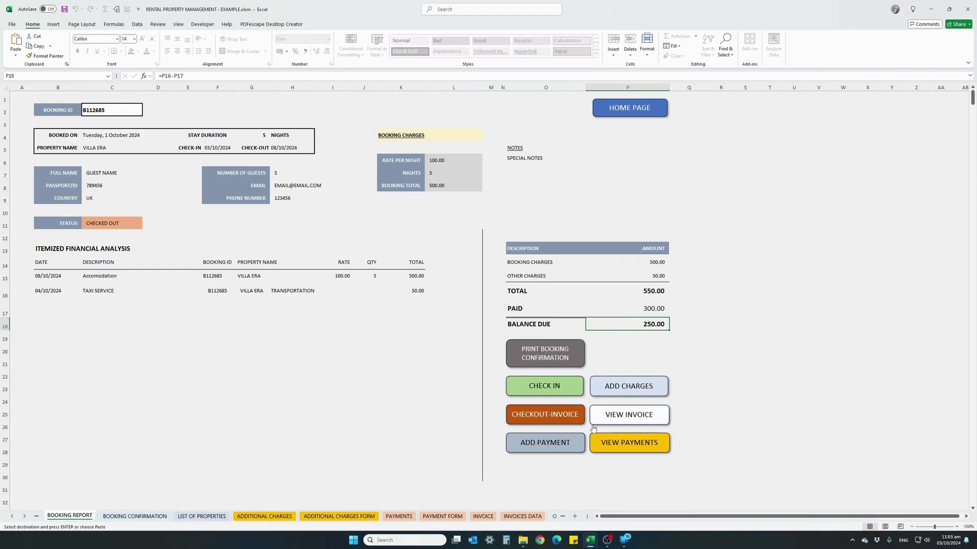
Add a second payment of 250 by BANK TRANSFER to the VILLA ERA booking.
{"action": "left_click", "coordinate": [567, 445]}
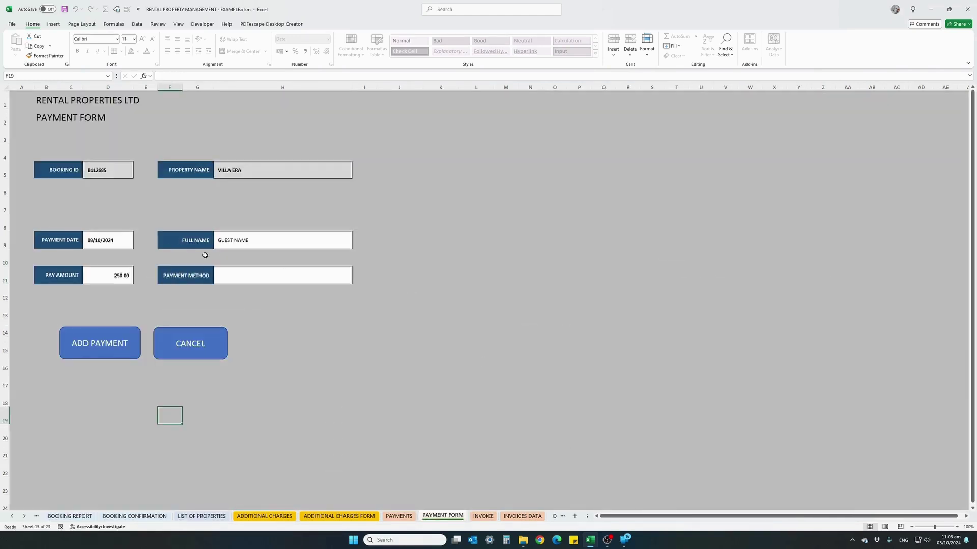
{"action": "left_click", "coordinate": [108, 276]}
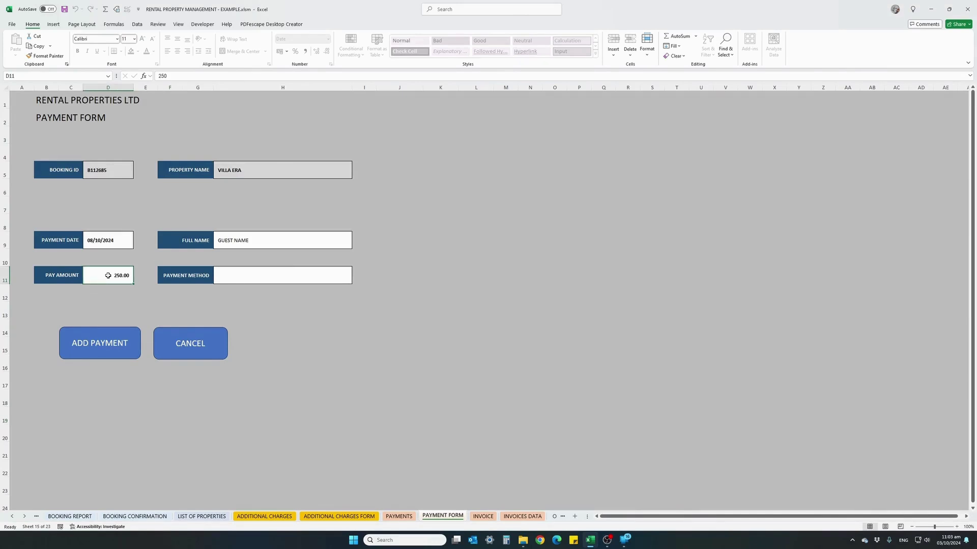
{"action": "left_click", "coordinate": [267, 275]}
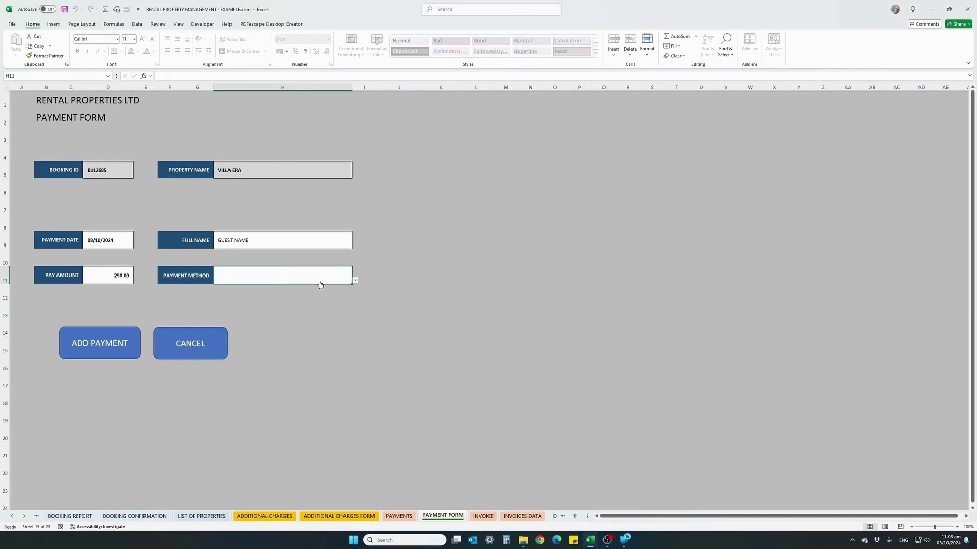
{"action": "left_click", "coordinate": [355, 280]}
{"action": "left_click", "coordinate": [239, 302]}
{"action": "left_click", "coordinate": [109, 344]}
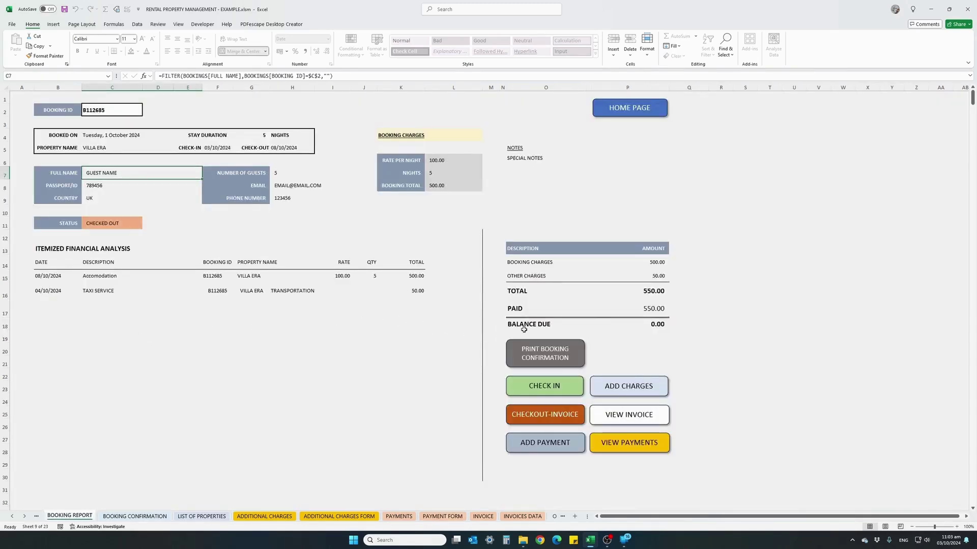
View the VILLA ERA customer invoice, then open the additional charges form for the booking and cancel it.
{"action": "left_click", "coordinate": [626, 416]}
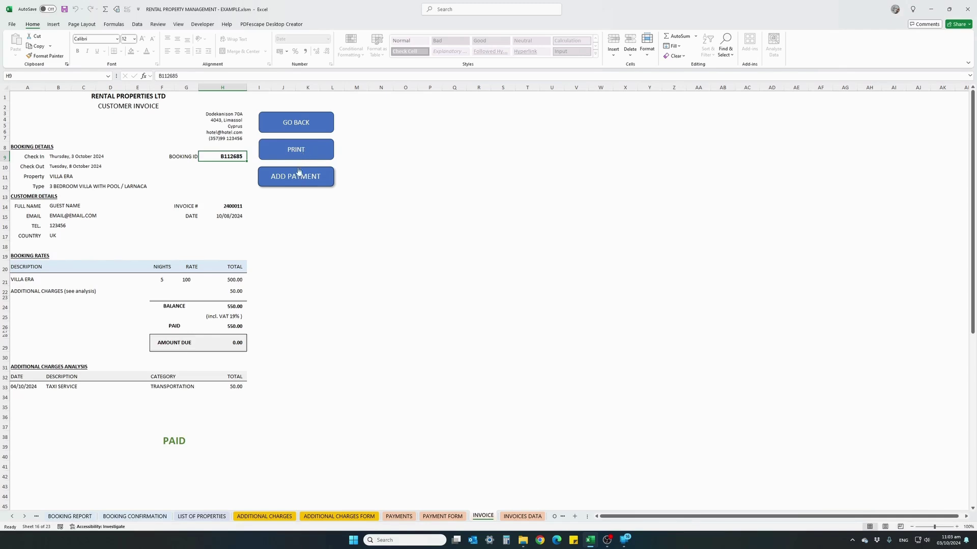
{"action": "left_click", "coordinate": [294, 126]}
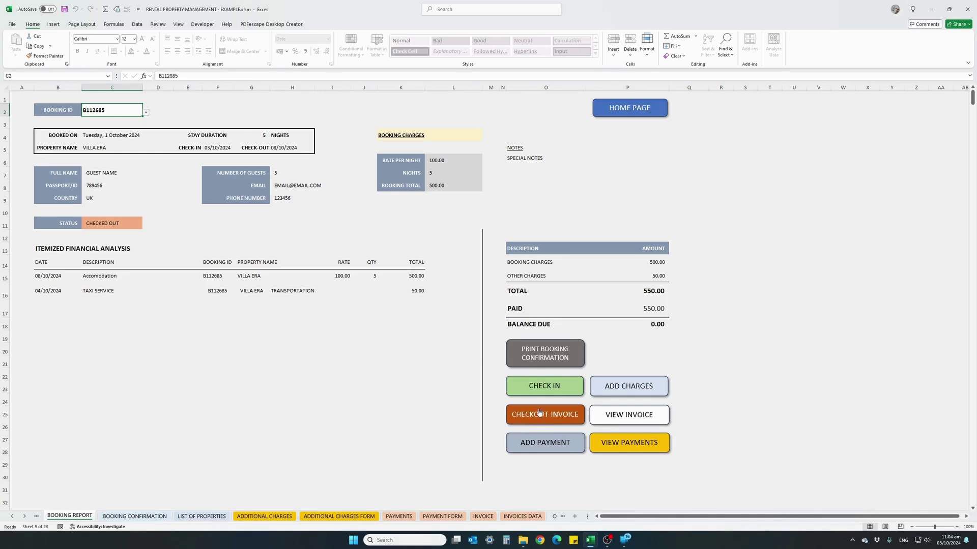
{"action": "left_click", "coordinate": [600, 390]}
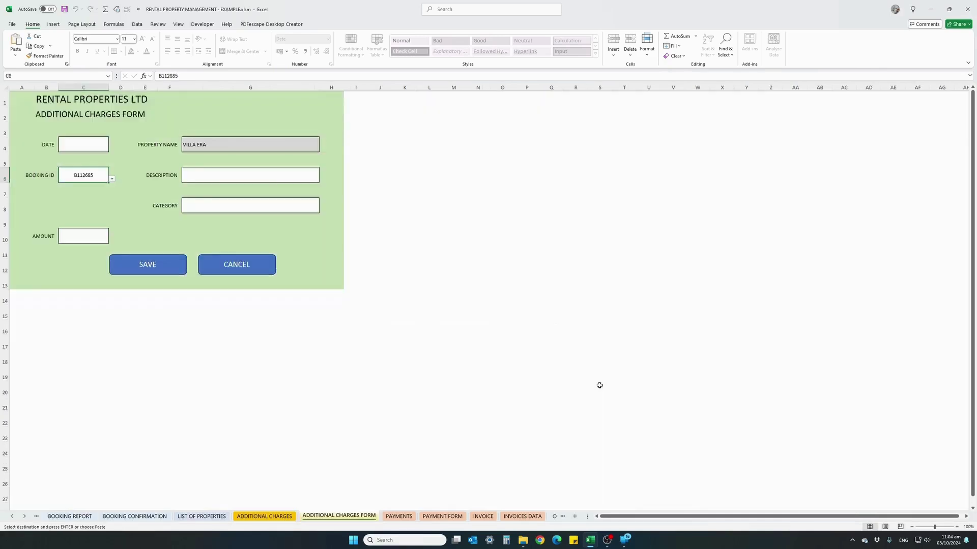
{"action": "left_click", "coordinate": [231, 271]}
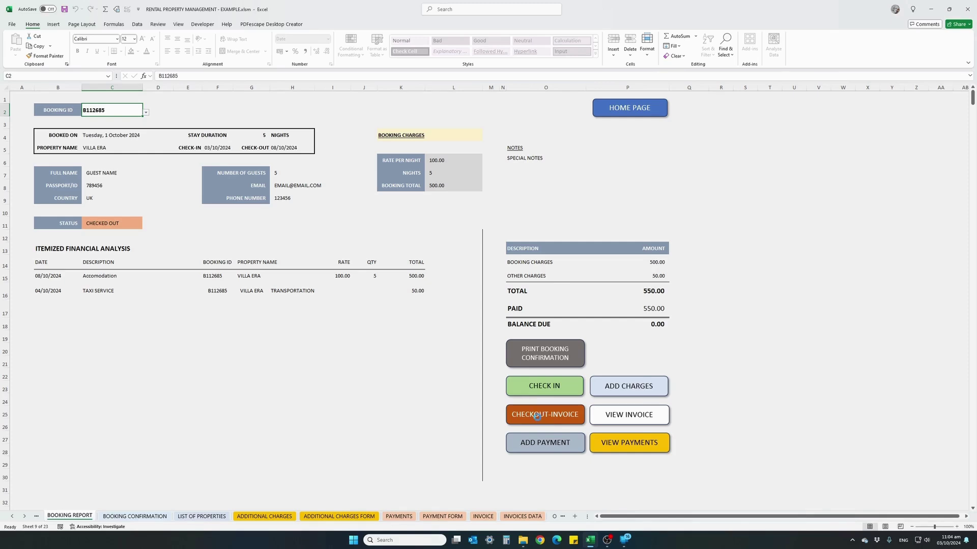
Run the checkout with invoice again for the VILLA ERA booking, then view its customer invoice and return to the booking report.
{"action": "left_click", "coordinate": [538, 417]}
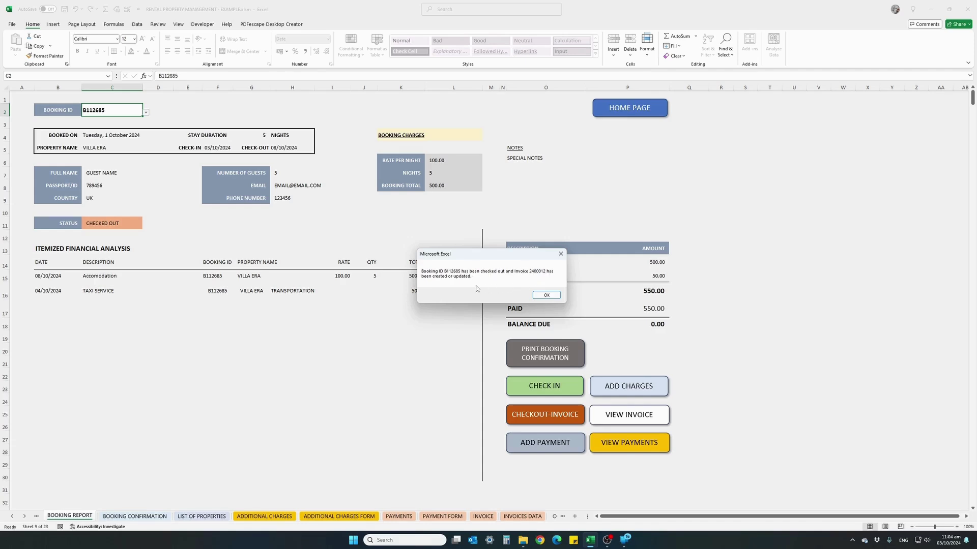
{"action": "left_click", "coordinate": [547, 295]}
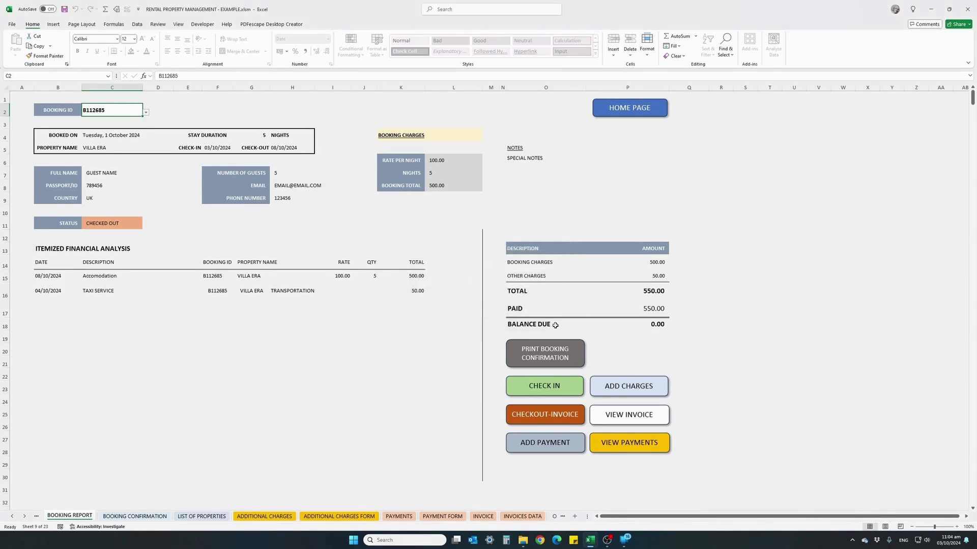
{"action": "left_click", "coordinate": [600, 414]}
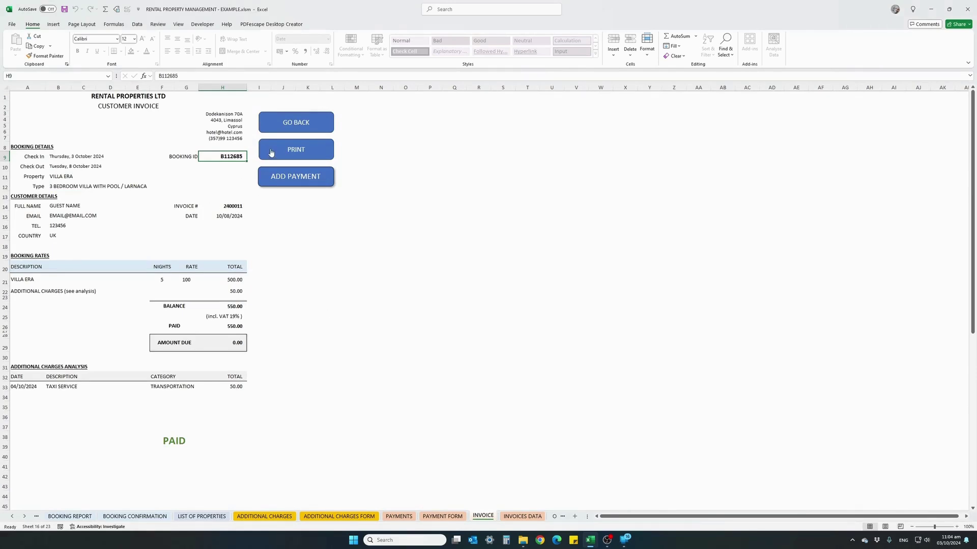
{"action": "left_click", "coordinate": [276, 125]}
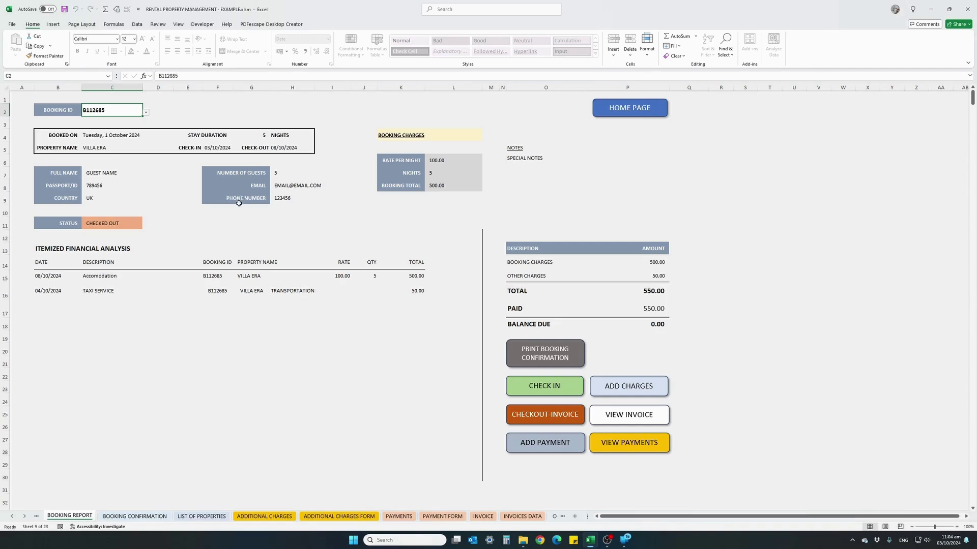
View the payments recorded for the VILLA ERA booking and the bookings calendar, then return to the home page.
{"action": "left_click", "coordinate": [614, 445]}
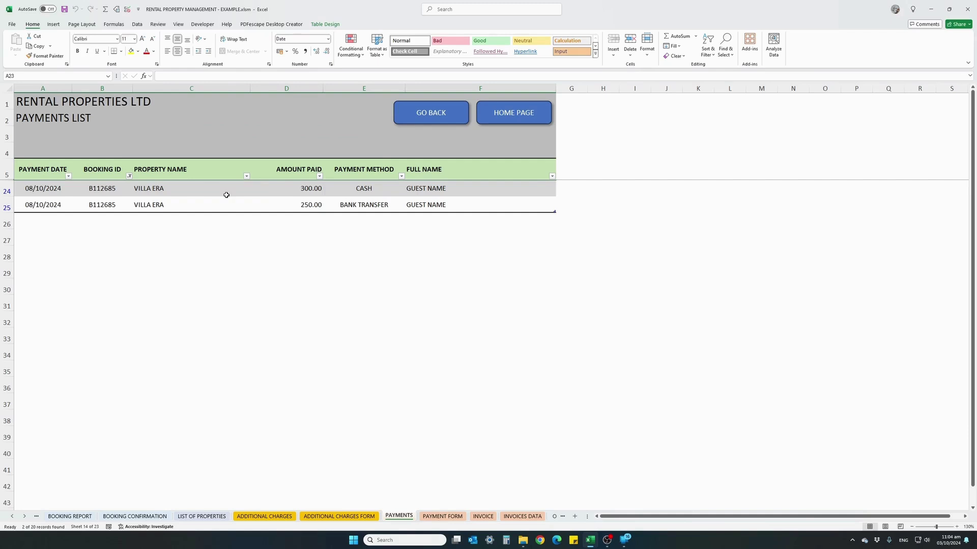
{"action": "left_click", "coordinate": [421, 120]}
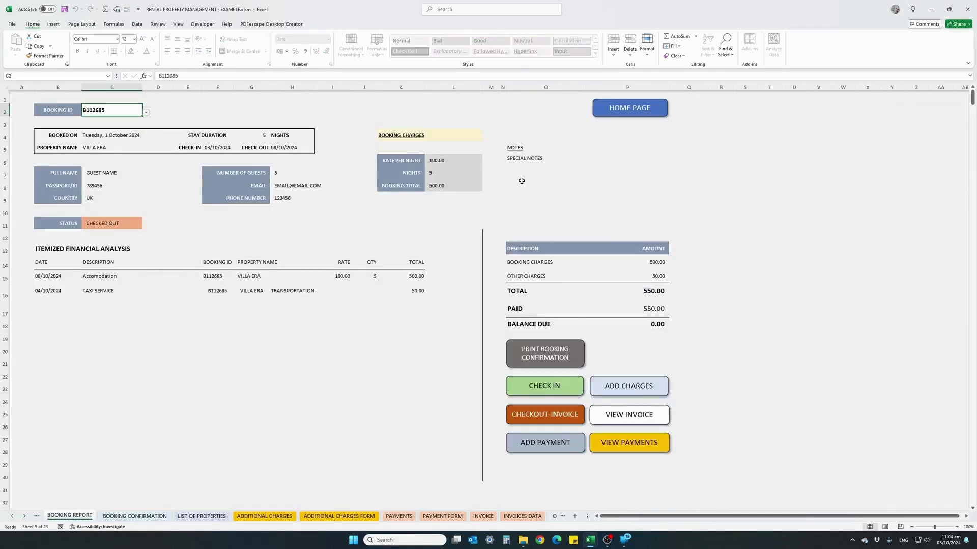
{"action": "left_click", "coordinate": [609, 111]}
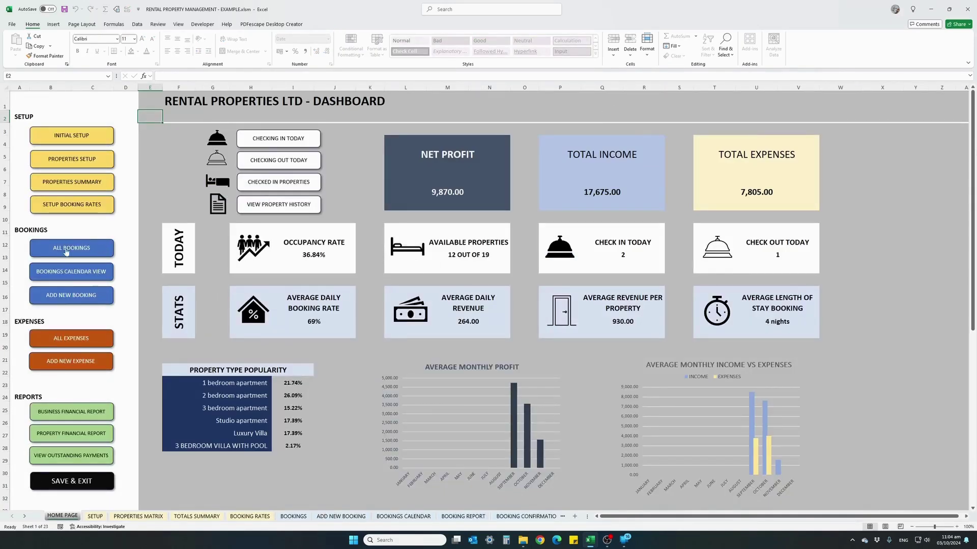
{"action": "left_click", "coordinate": [83, 274]}
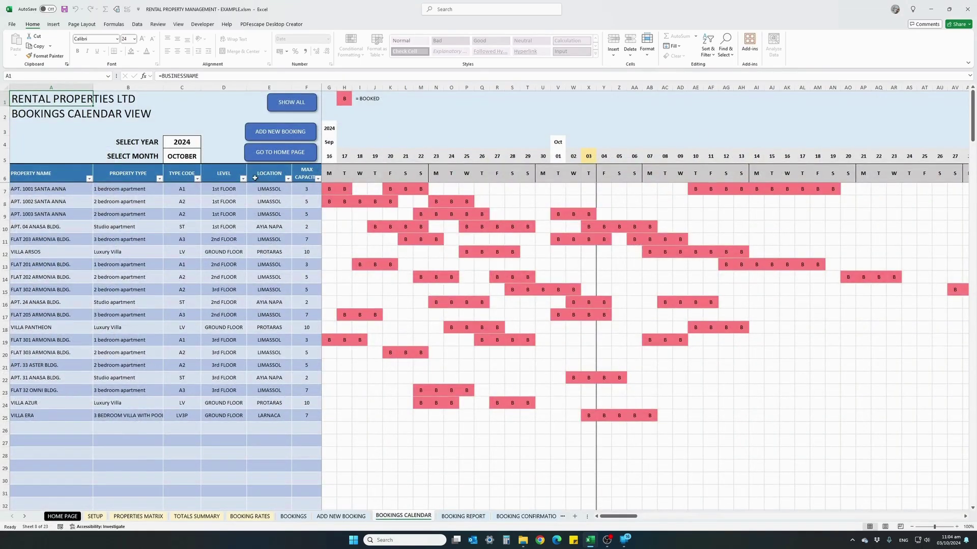
{"action": "left_click", "coordinate": [281, 154]}
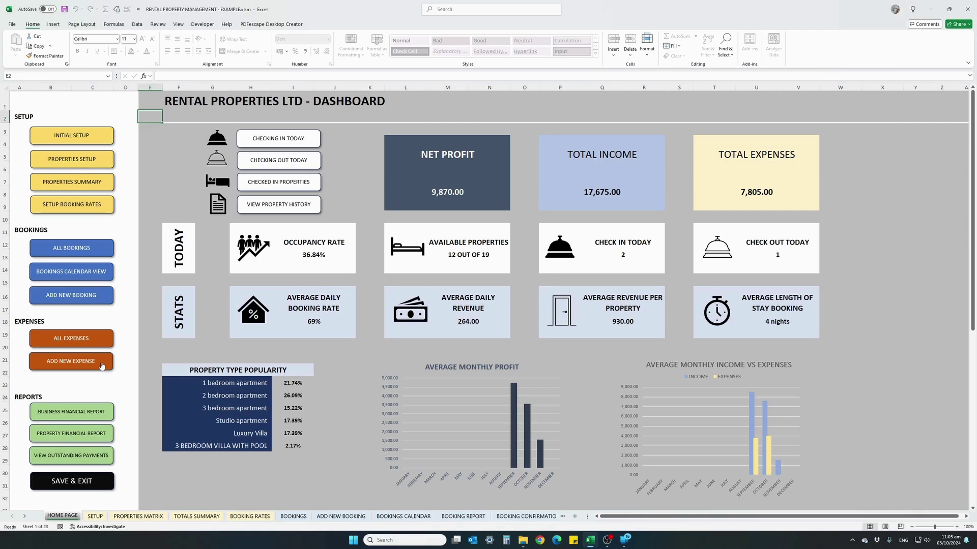
Start a new expense dated 08/10/2024 with an amount of 75.
{"action": "left_click", "coordinate": [101, 364]}
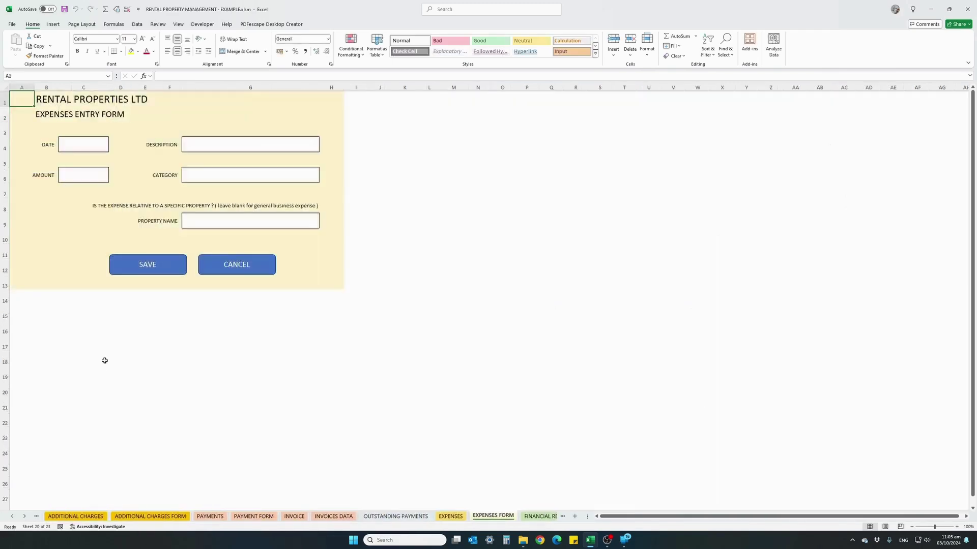
{"action": "left_click", "coordinate": [96, 148]}
{"action": "type", "text": "08/10/2024"}
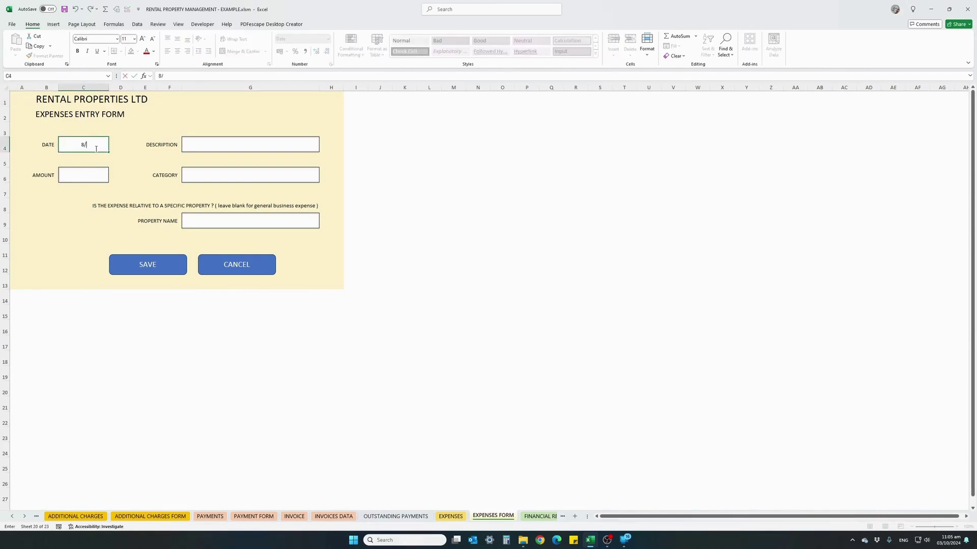
{"action": "key", "text": "Return"}
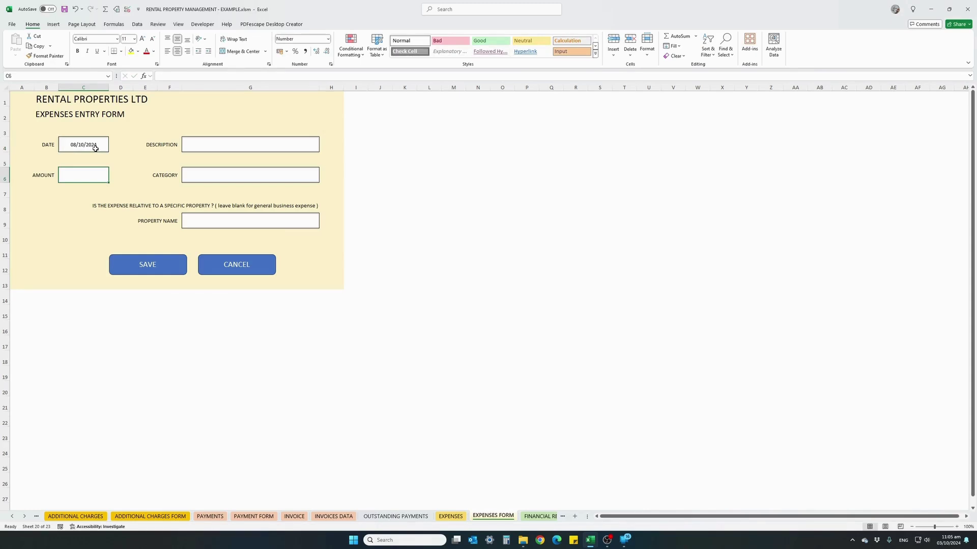
{"action": "type", "text": "75"}
{"action": "key", "text": "Return"}
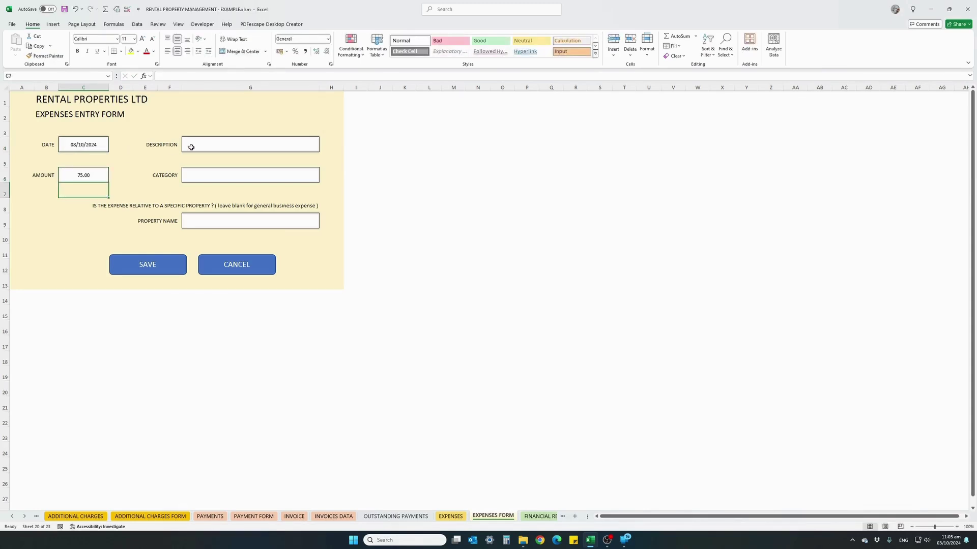
Enter CLEANING as the expense description and choose CLEANING as its category.
{"action": "left_click", "coordinate": [209, 145]}
{"action": "type", "text": "CLEANING"}
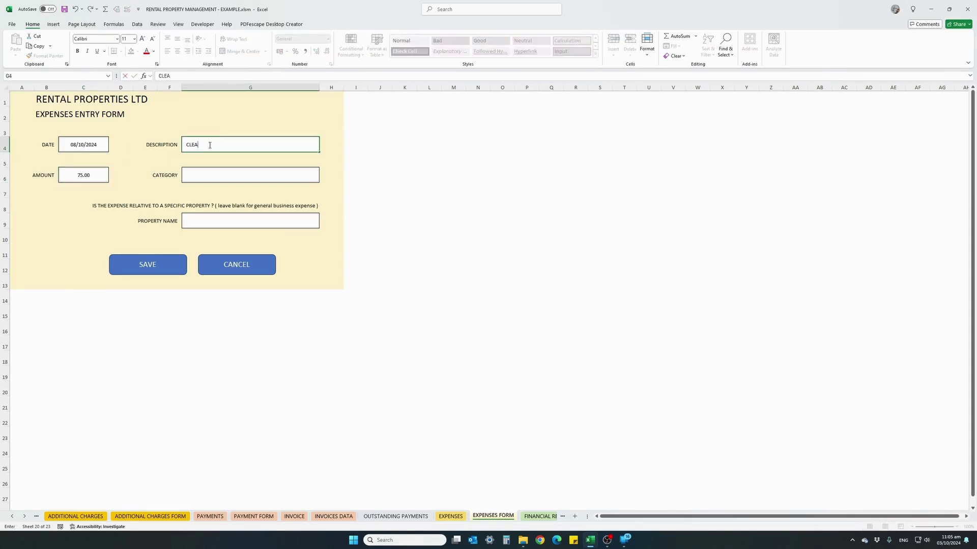
{"action": "left_click", "coordinate": [217, 173]}
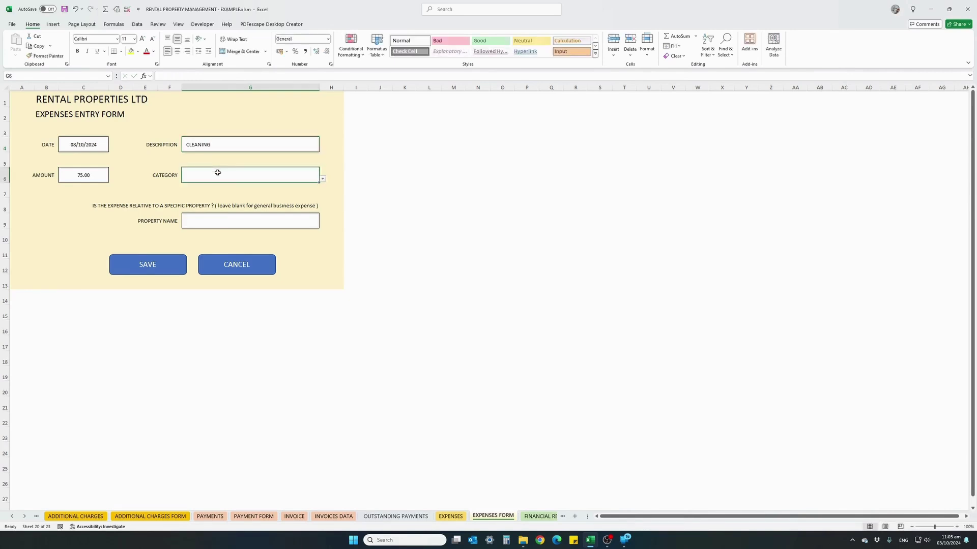
{"action": "left_click", "coordinate": [323, 180]}
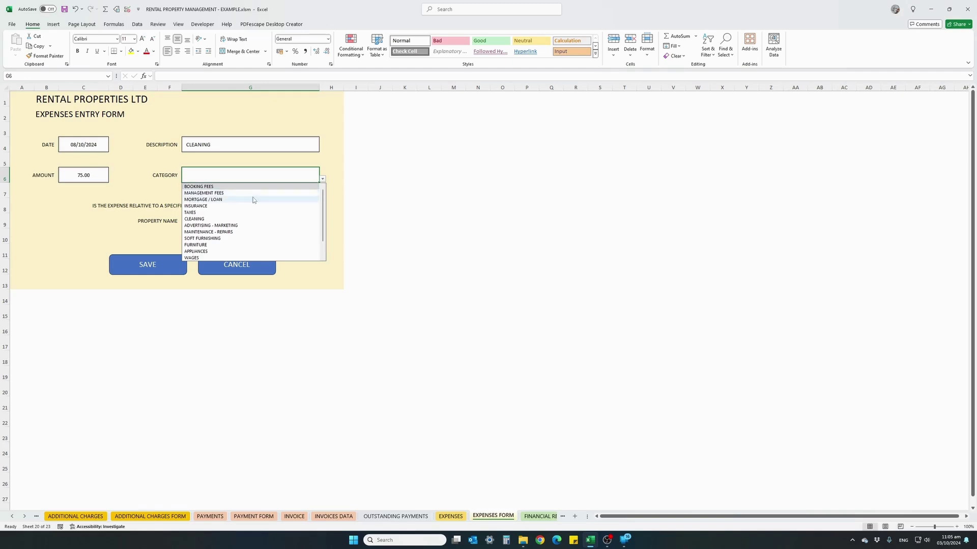
{"action": "left_click", "coordinate": [225, 218]}
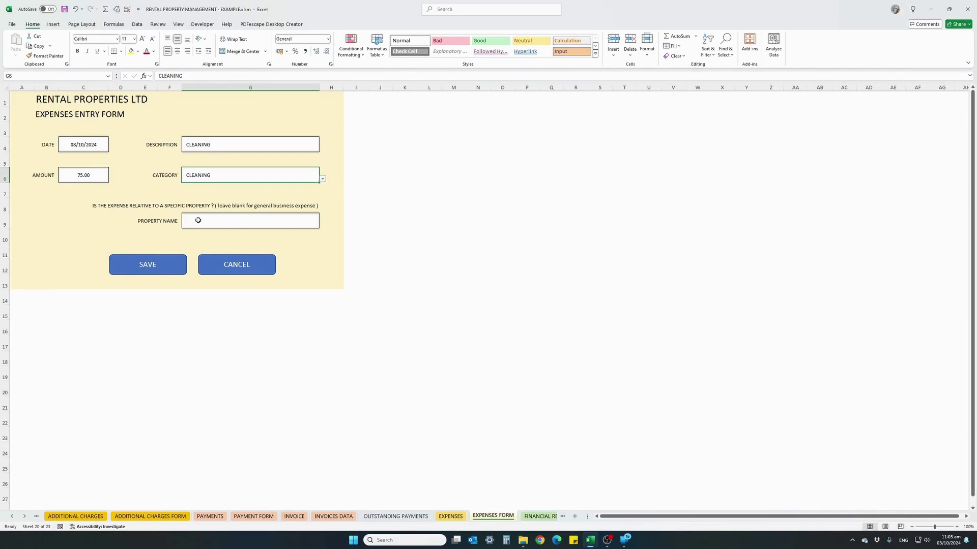
Assign the cleaning expense to the property VILLA ERA and save the entry.
{"action": "left_click", "coordinate": [197, 221]}
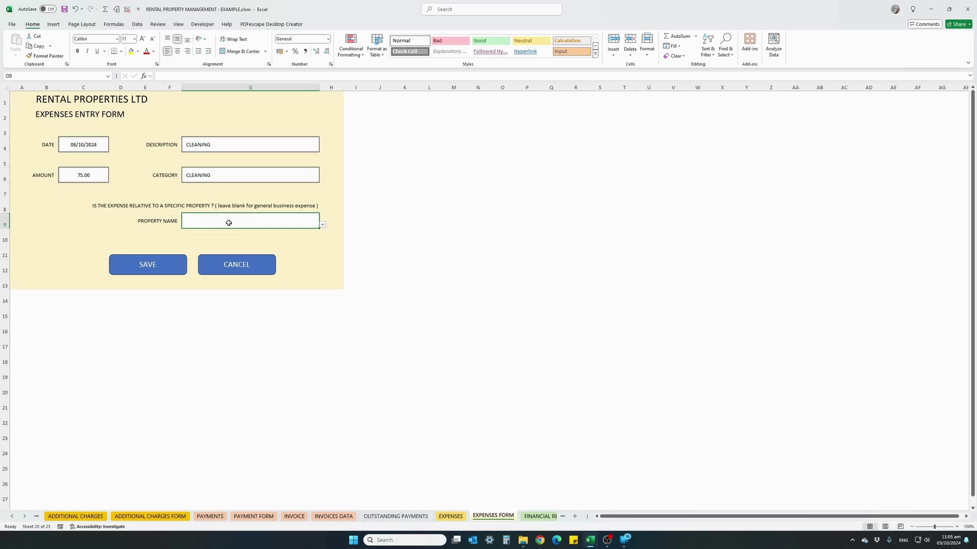
{"action": "left_click", "coordinate": [322, 224]}
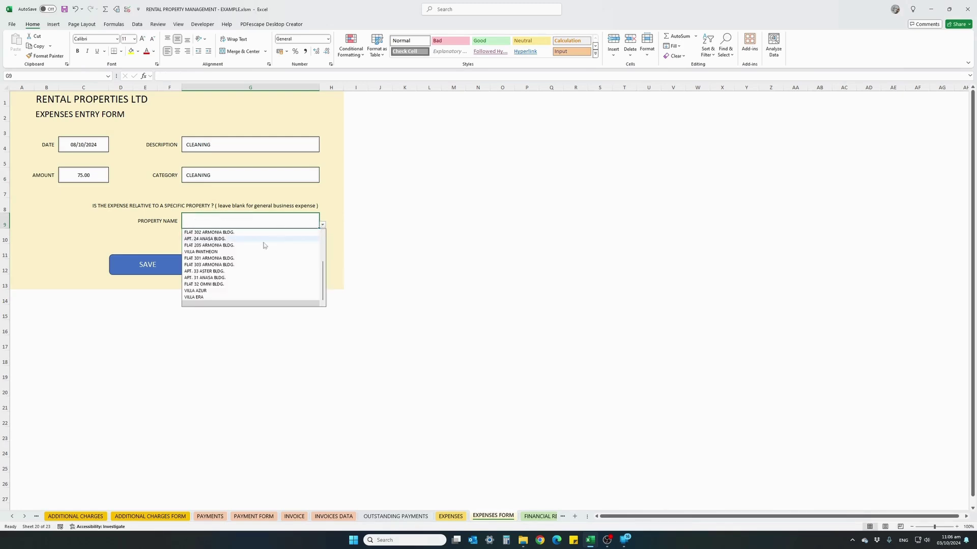
{"action": "left_click", "coordinate": [214, 297]}
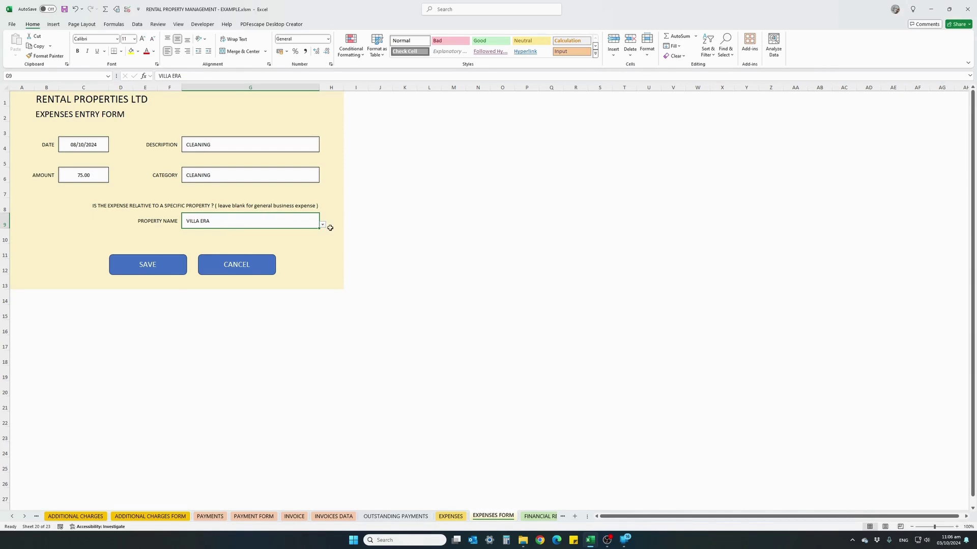
{"action": "left_click", "coordinate": [175, 269]}
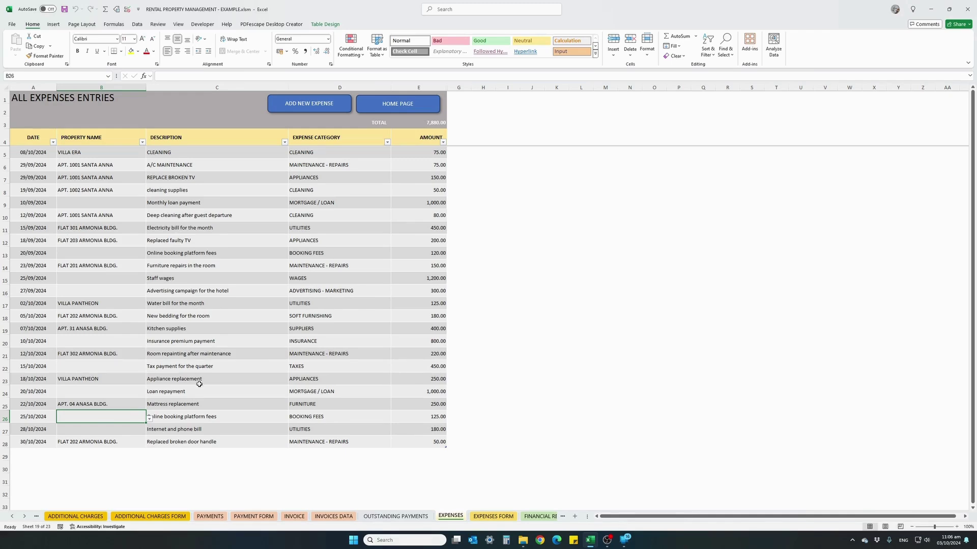
Return to the home page, open the business financial report and examine its From Year and To Year range.
{"action": "left_click", "coordinate": [374, 108]}
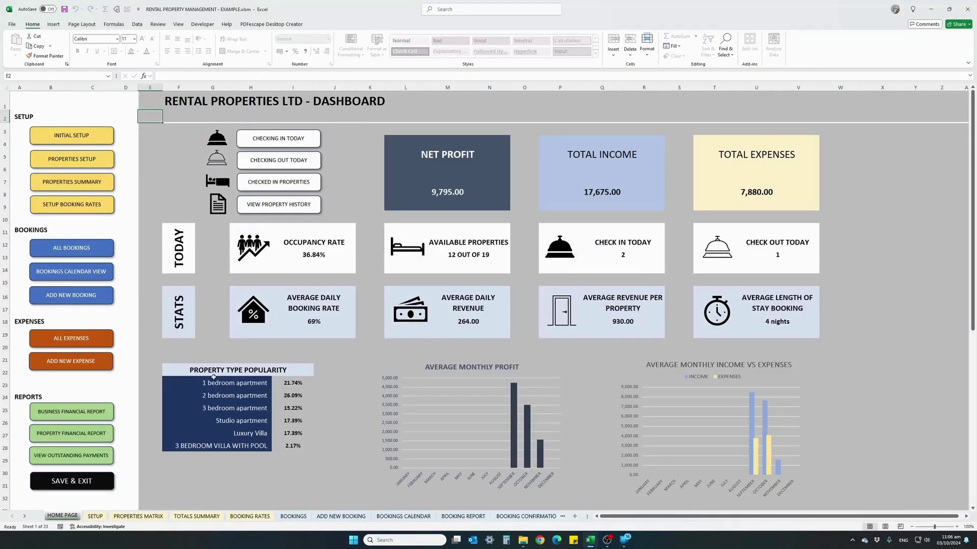
{"action": "left_click", "coordinate": [77, 417]}
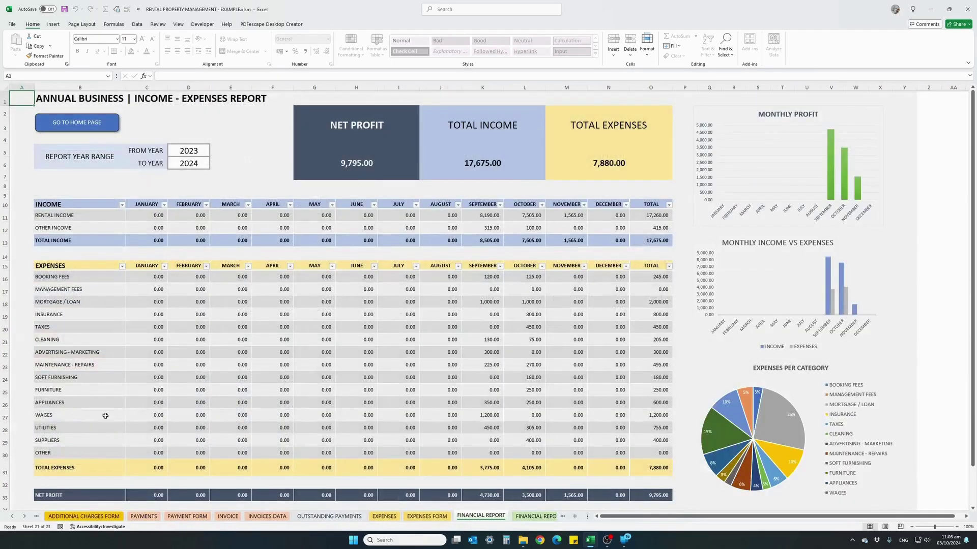
{"action": "left_click", "coordinate": [179, 151]}
{"action": "left_click", "coordinate": [176, 166]}
{"action": "left_click", "coordinate": [178, 152]}
{"action": "left_click", "coordinate": [181, 161]}
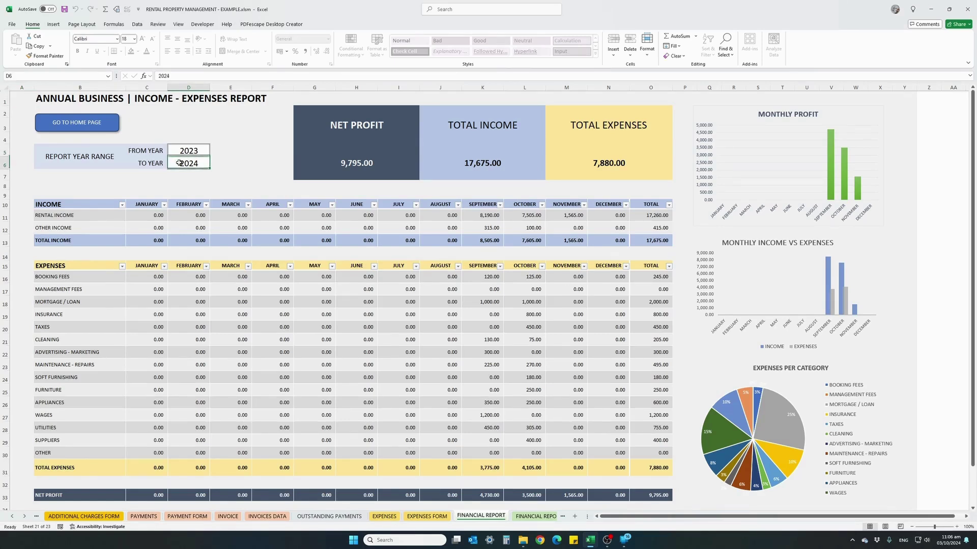
{"action": "left_click", "coordinate": [178, 151]}
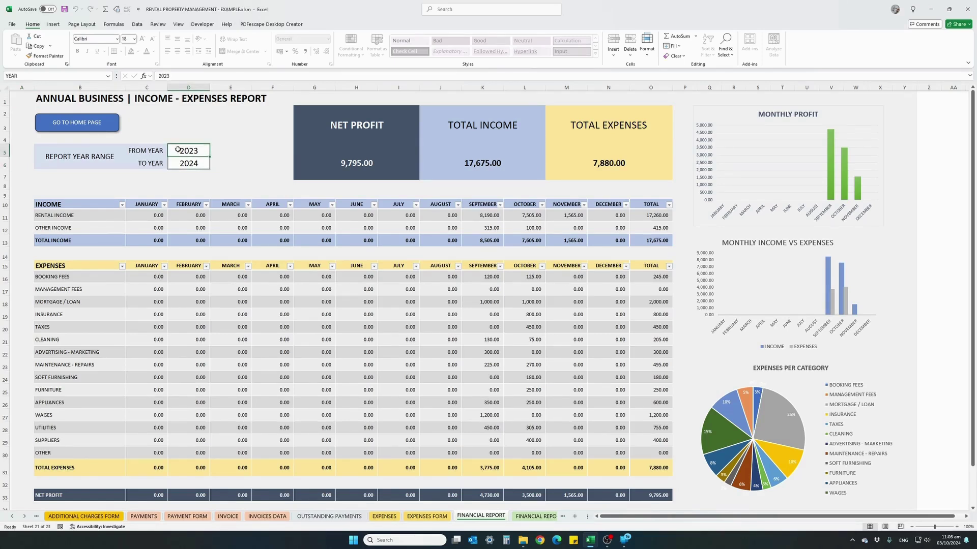
{"action": "left_click", "coordinate": [176, 162]}
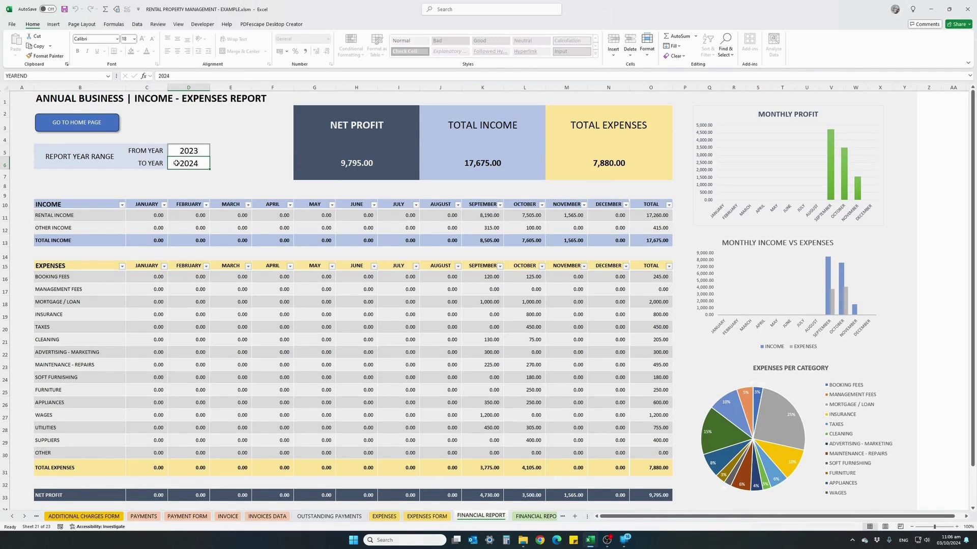
Set the business report's To Year to 2023, and restore it to 2024 after viewing the report.
{"action": "type", "text": "2023"}
{"action": "key", "text": "Return"}
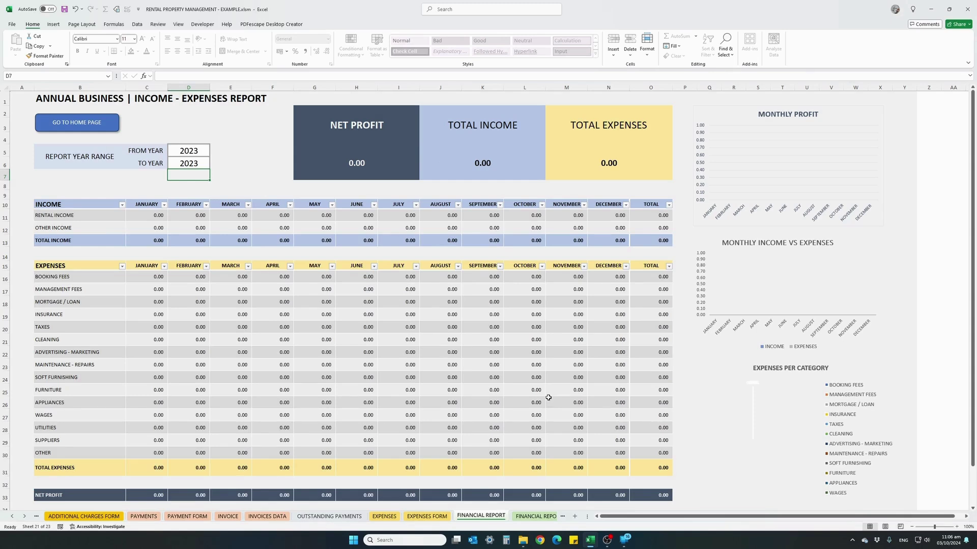
{"action": "left_click", "coordinate": [174, 161]}
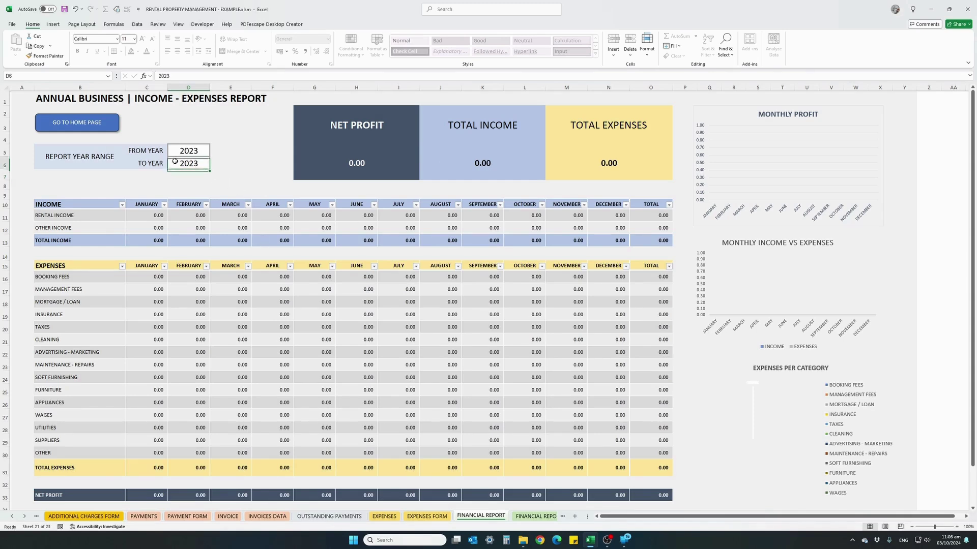
{"action": "type", "text": "2024"}
{"action": "key", "text": "Return"}
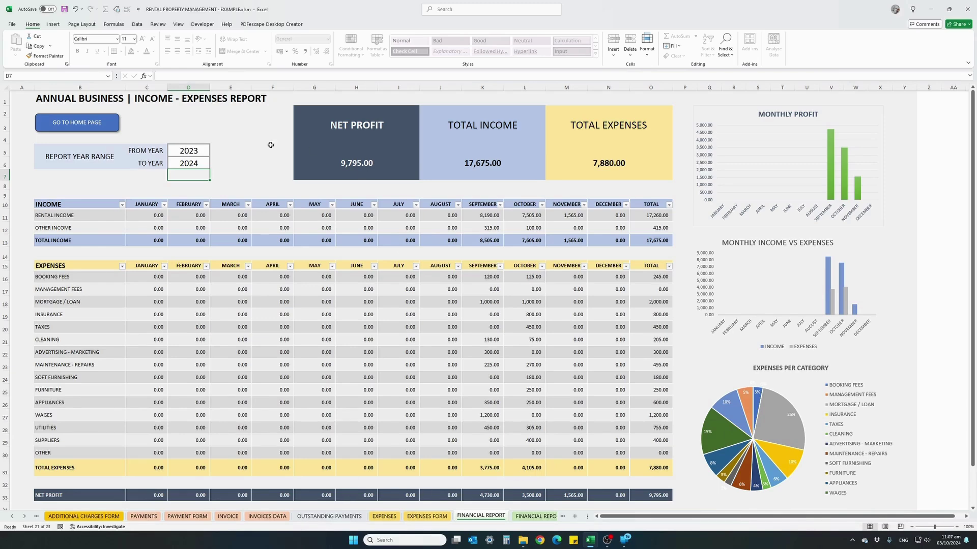
Open the per-property financial report and show it for APT. 04 ANASA BLDG. and afterward for APT. 1002 SANTA ANNA.
{"action": "left_click", "coordinate": [89, 124]}
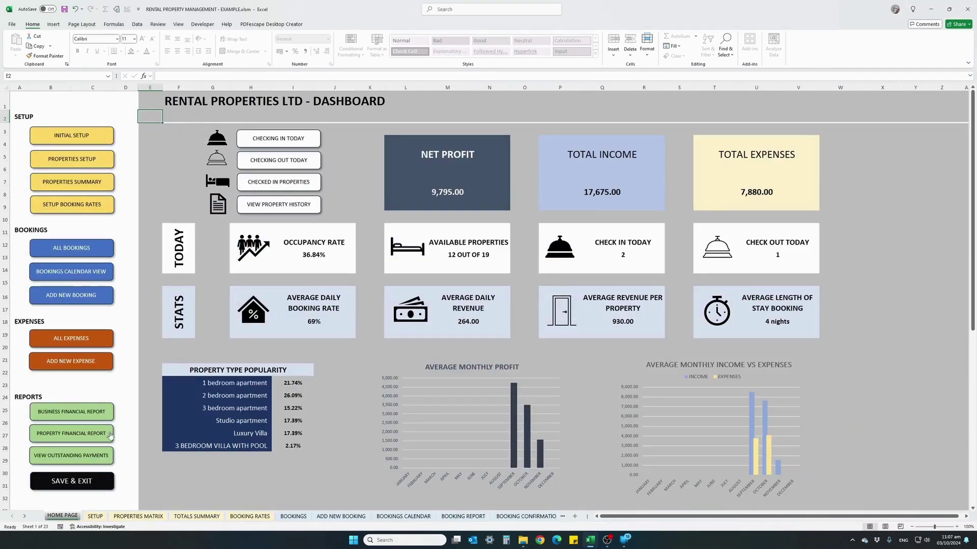
{"action": "left_click", "coordinate": [84, 440]}
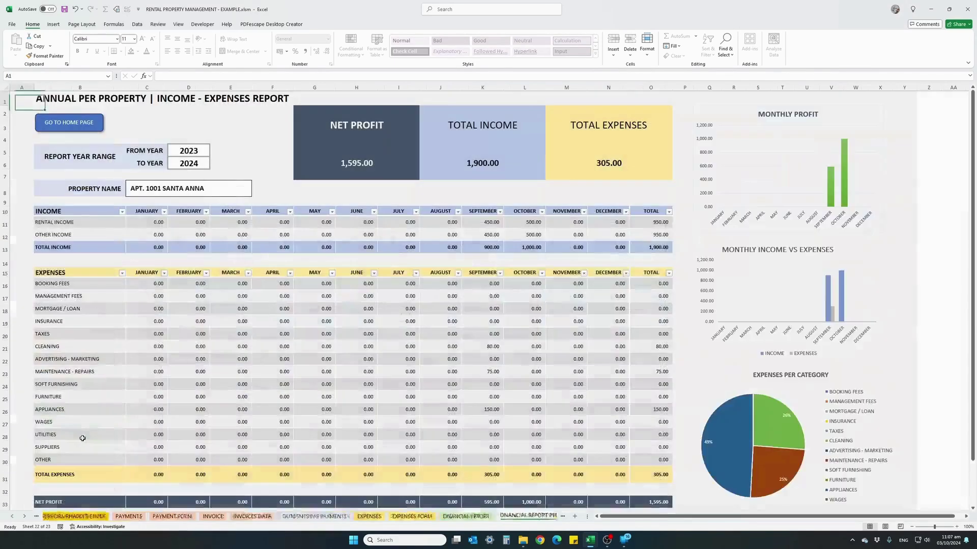
{"action": "left_click", "coordinate": [196, 151]}
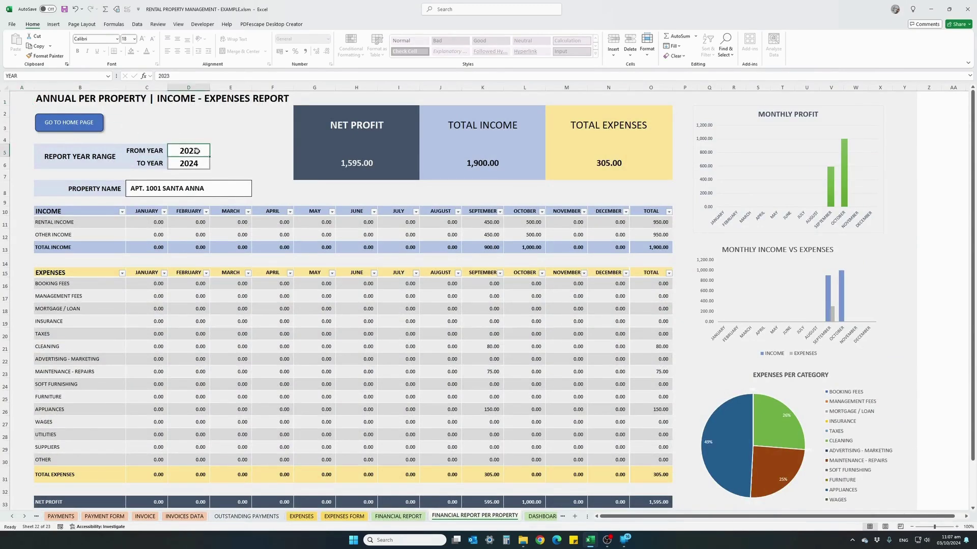
{"action": "left_click", "coordinate": [196, 162]}
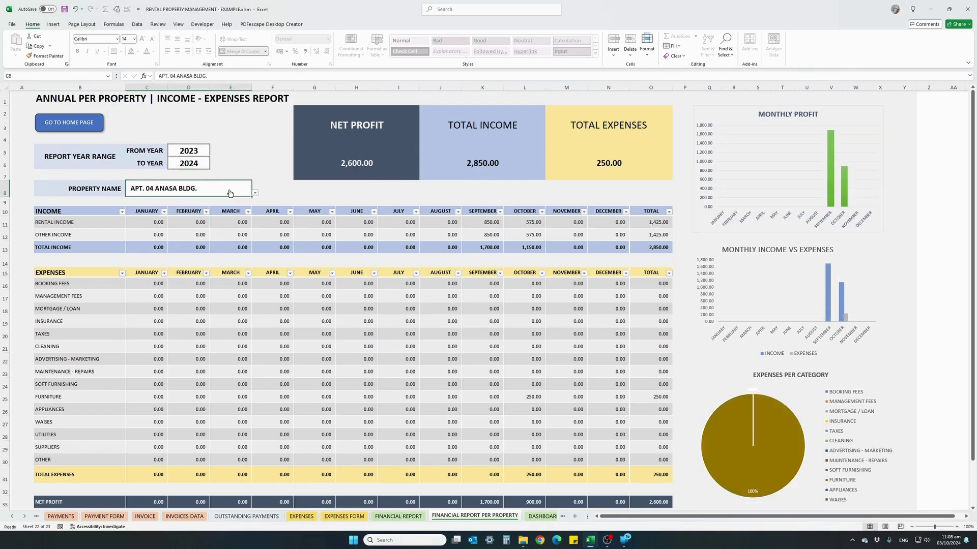
{"action": "left_click", "coordinate": [255, 195]}
{"action": "left_click", "coordinate": [200, 207]}
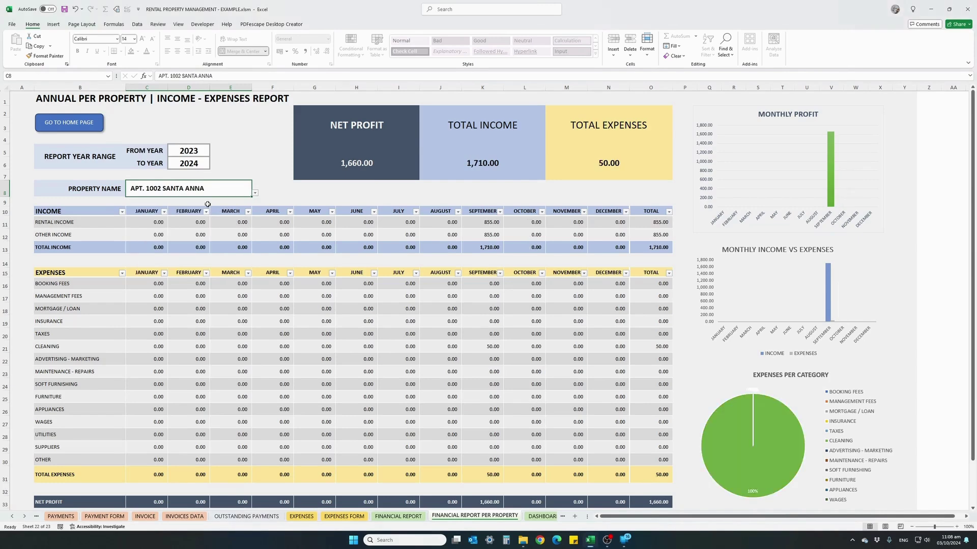
View the report of checked-out properties with outstanding payments and return to the home page.
{"action": "left_click", "coordinate": [83, 123]}
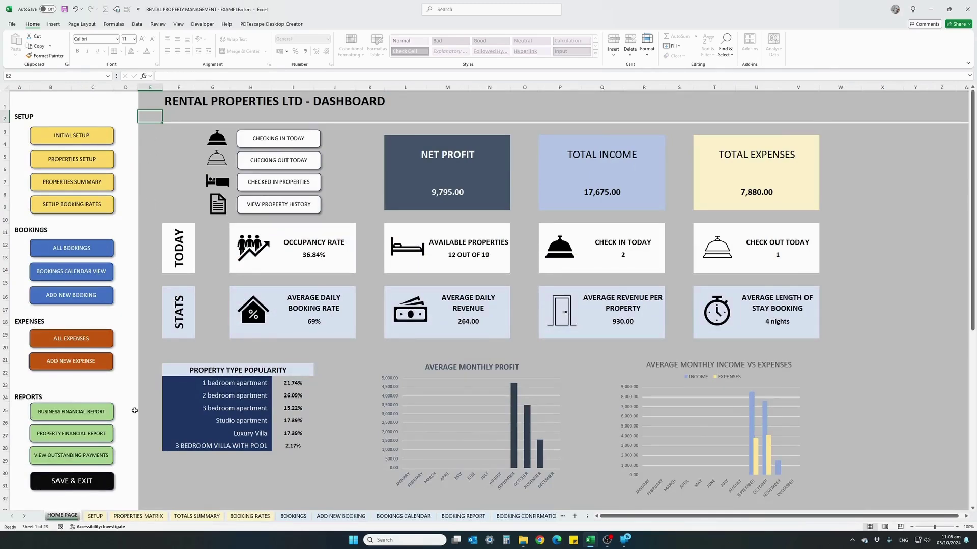
{"action": "left_click", "coordinate": [81, 461]}
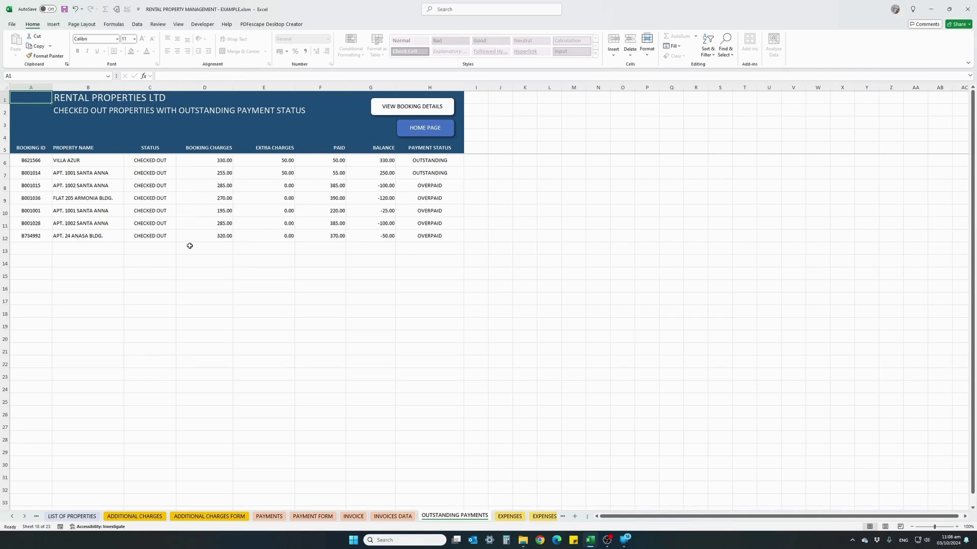
{"action": "left_click", "coordinate": [405, 133]}
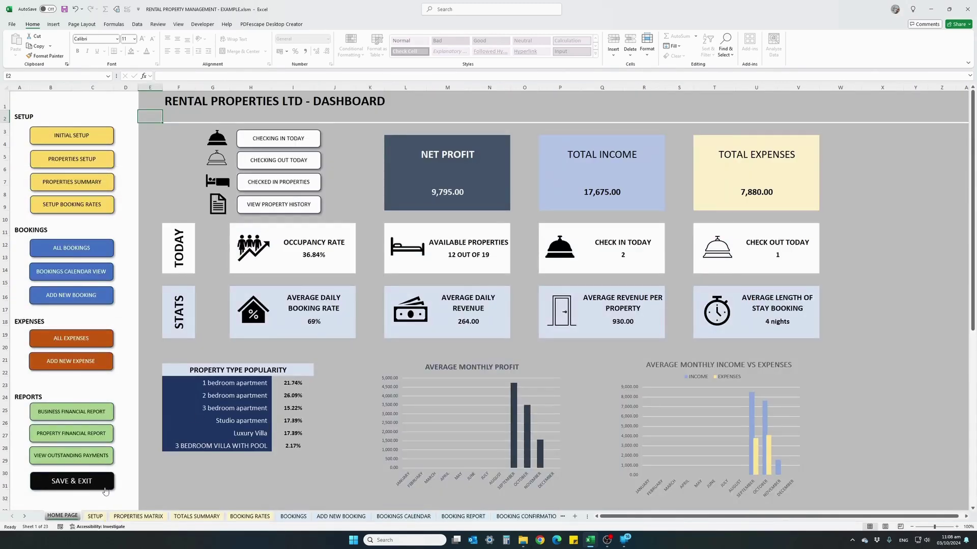